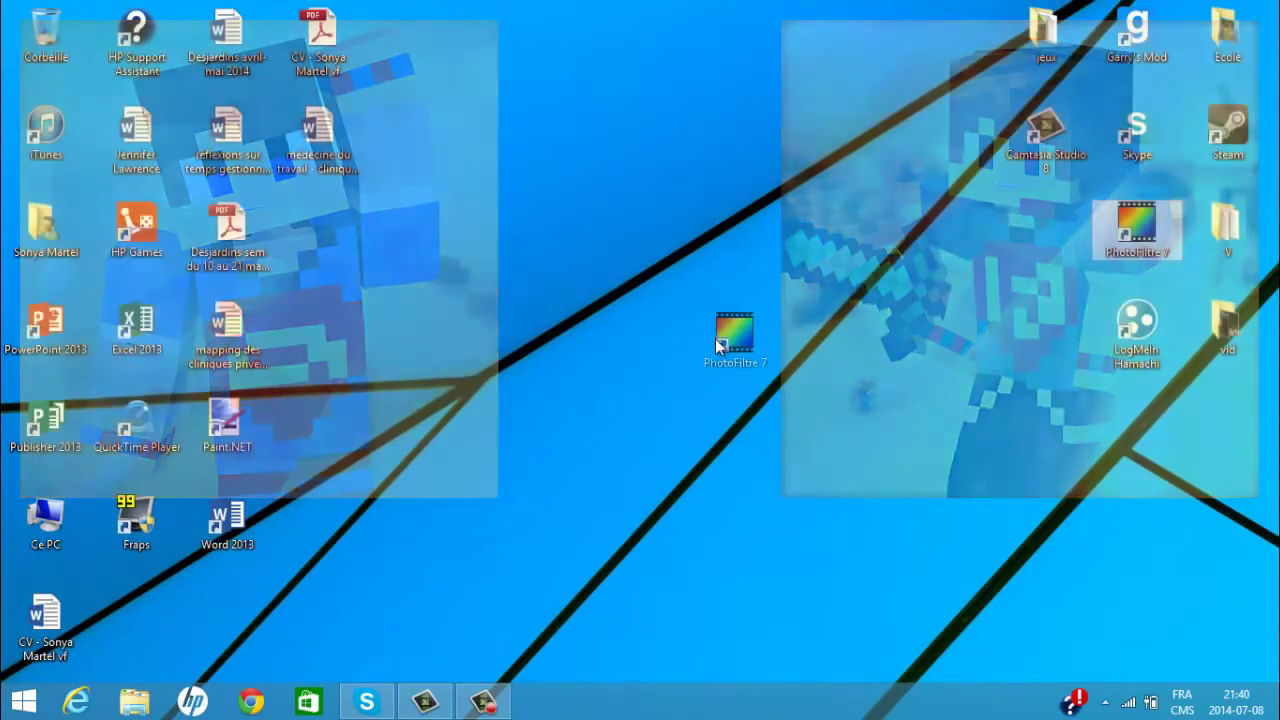
left_click_drag(715, 338, 758, 432)
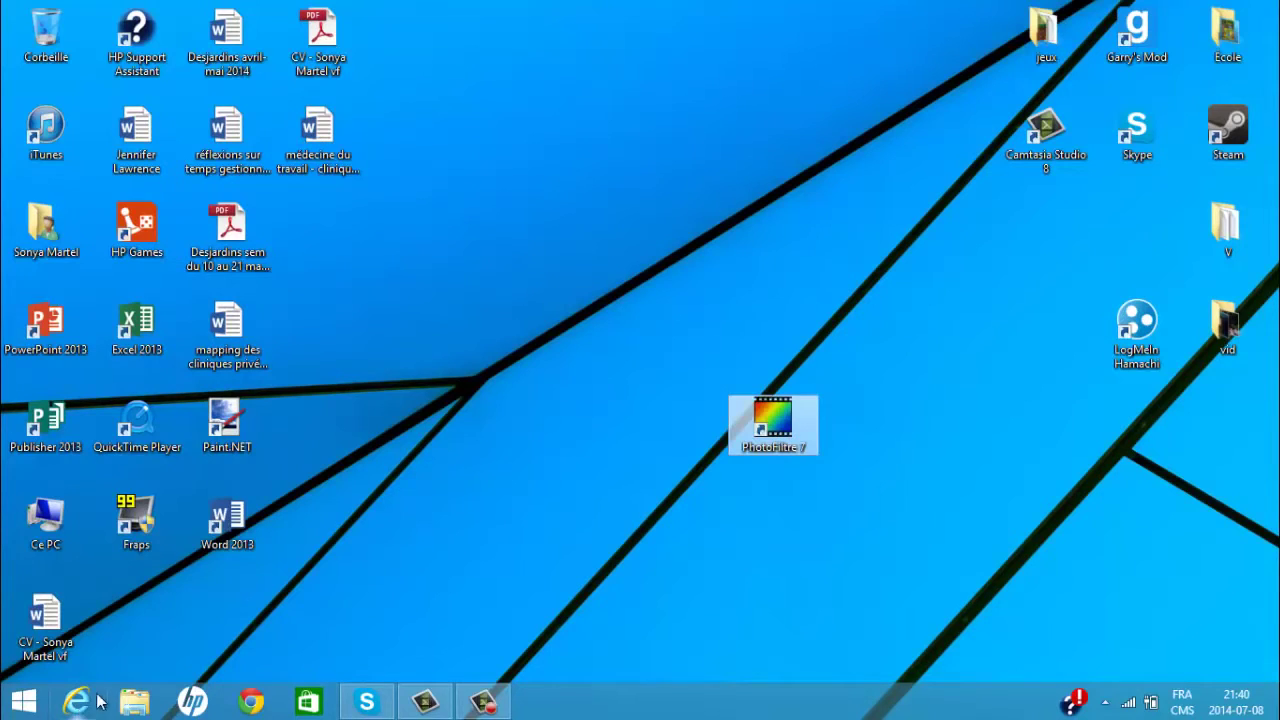
left_click_drag(383, 379, 469, 435)
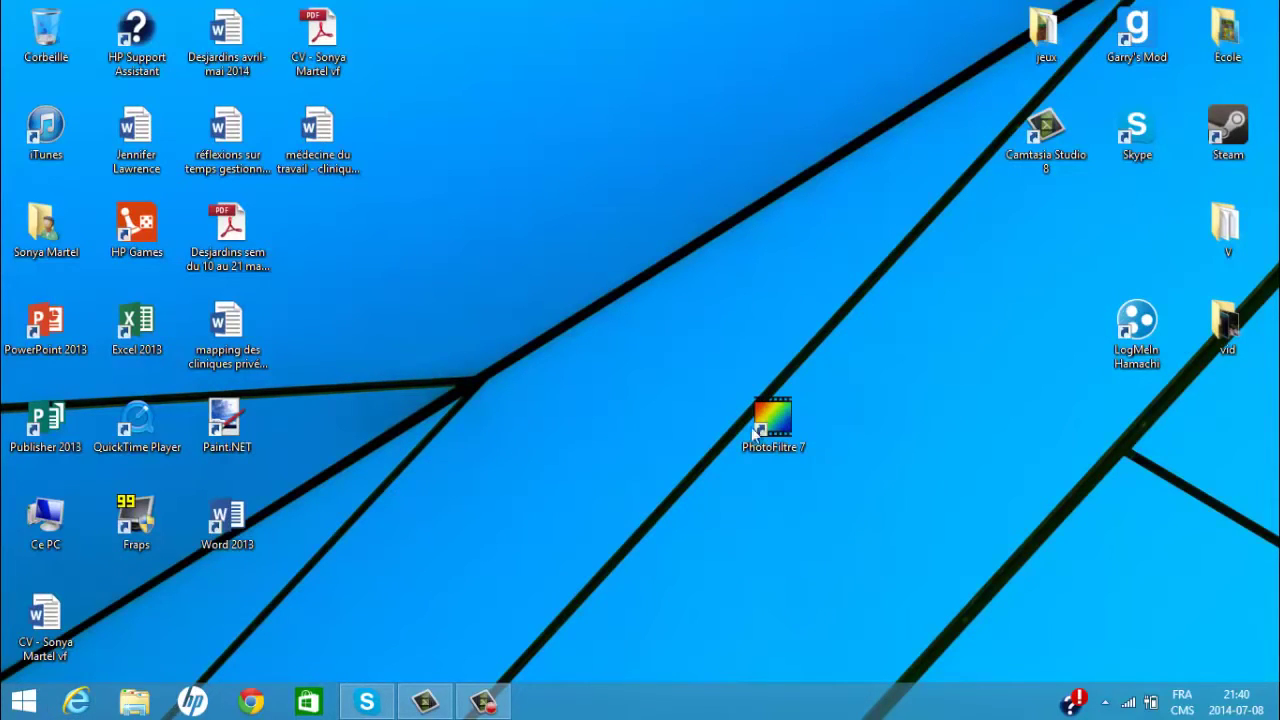
left_click_drag(756, 432, 665, 332)
left_click(440, 330)
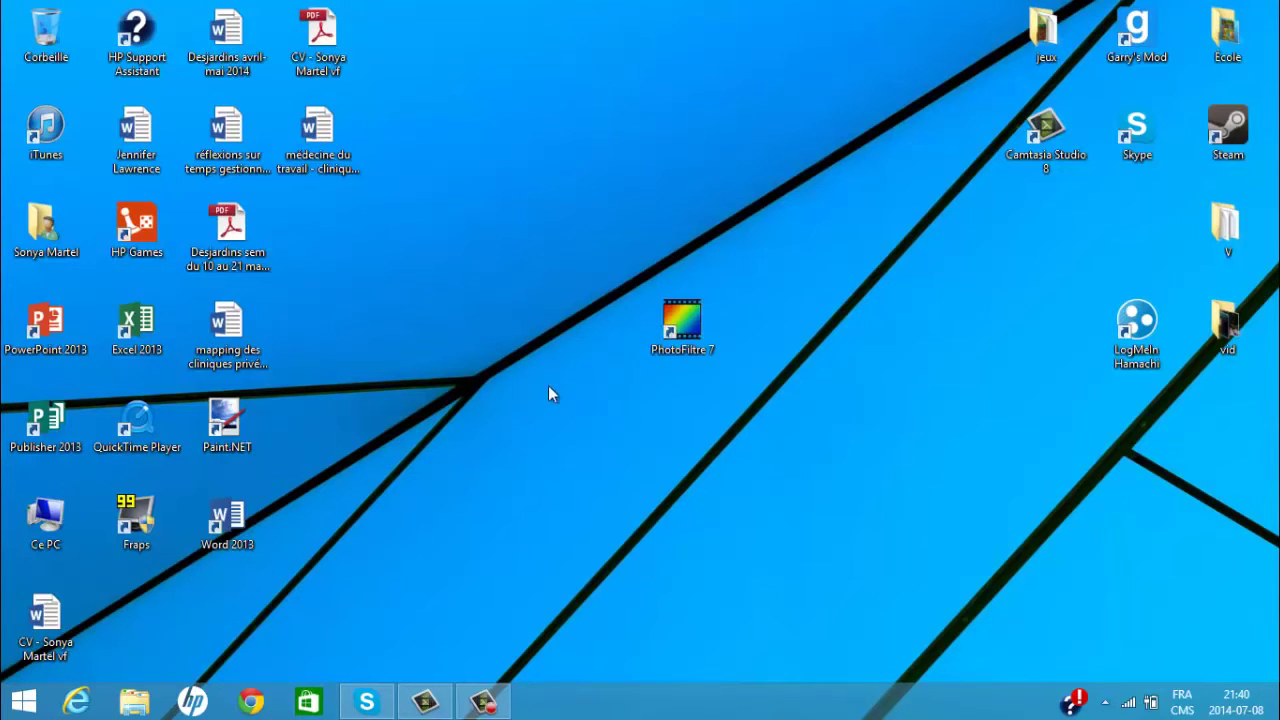
- Launch PhotoFiltre 7 from its desktop shortcut and close its window again
double_click(672, 337)
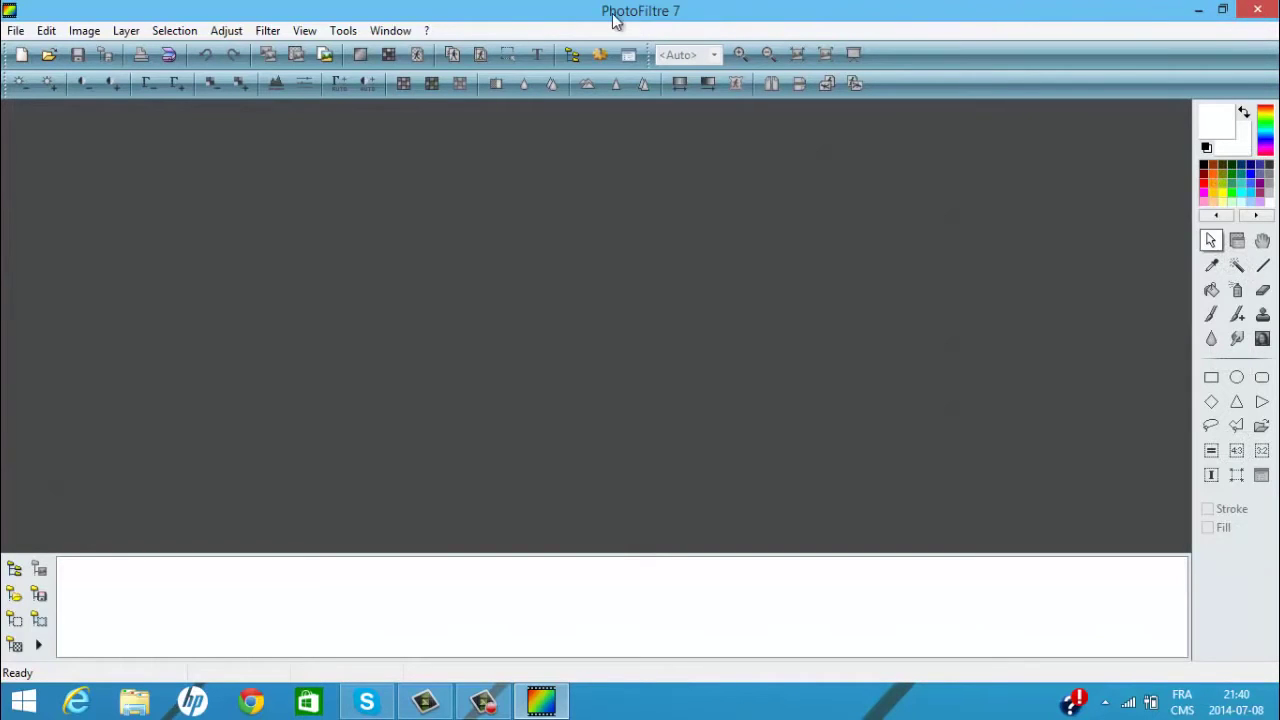
left_click(1270, 10)
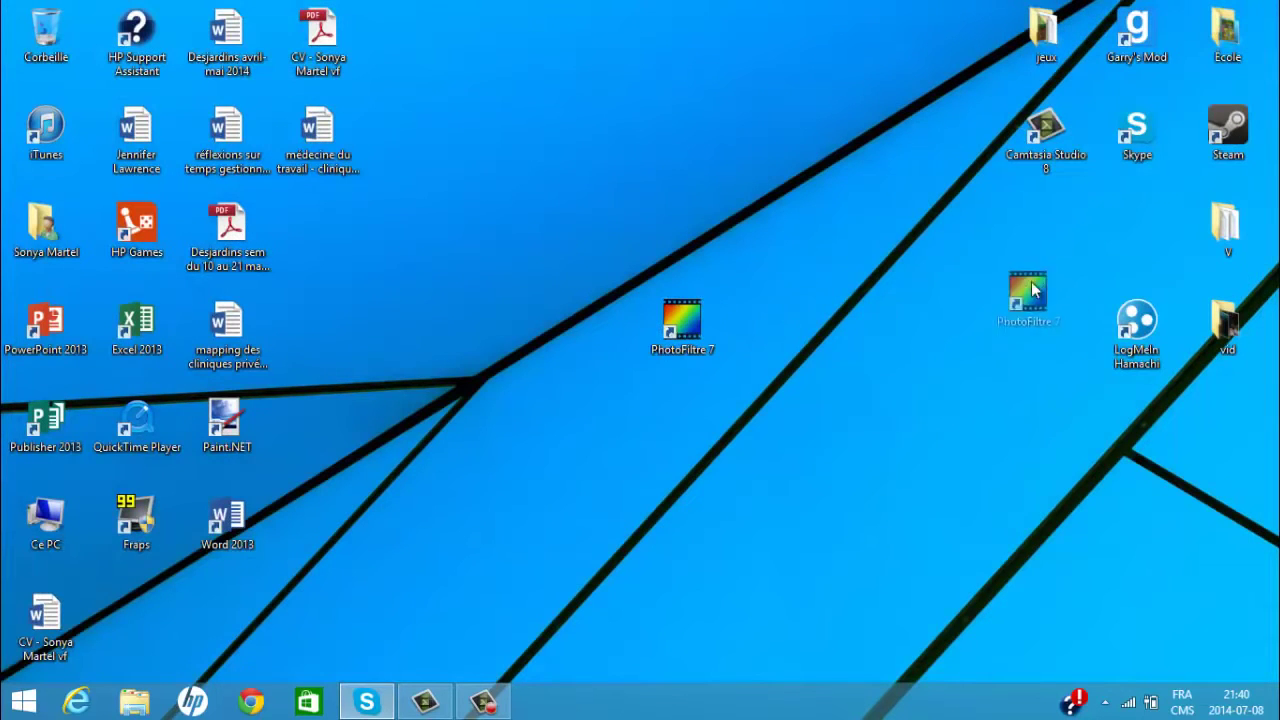
left_click_drag(1090, 238, 1092, 240)
left_click_drag(920, 240, 704, 474)
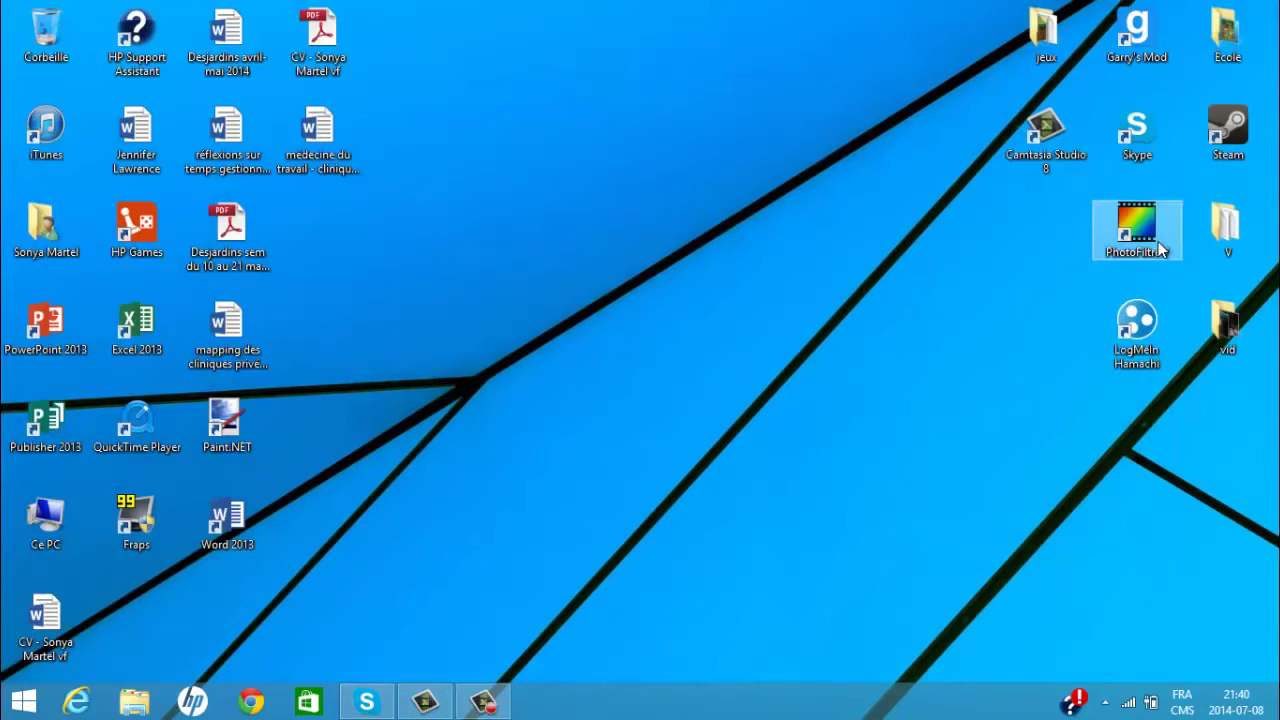
left_click_drag(679, 340, 800, 540)
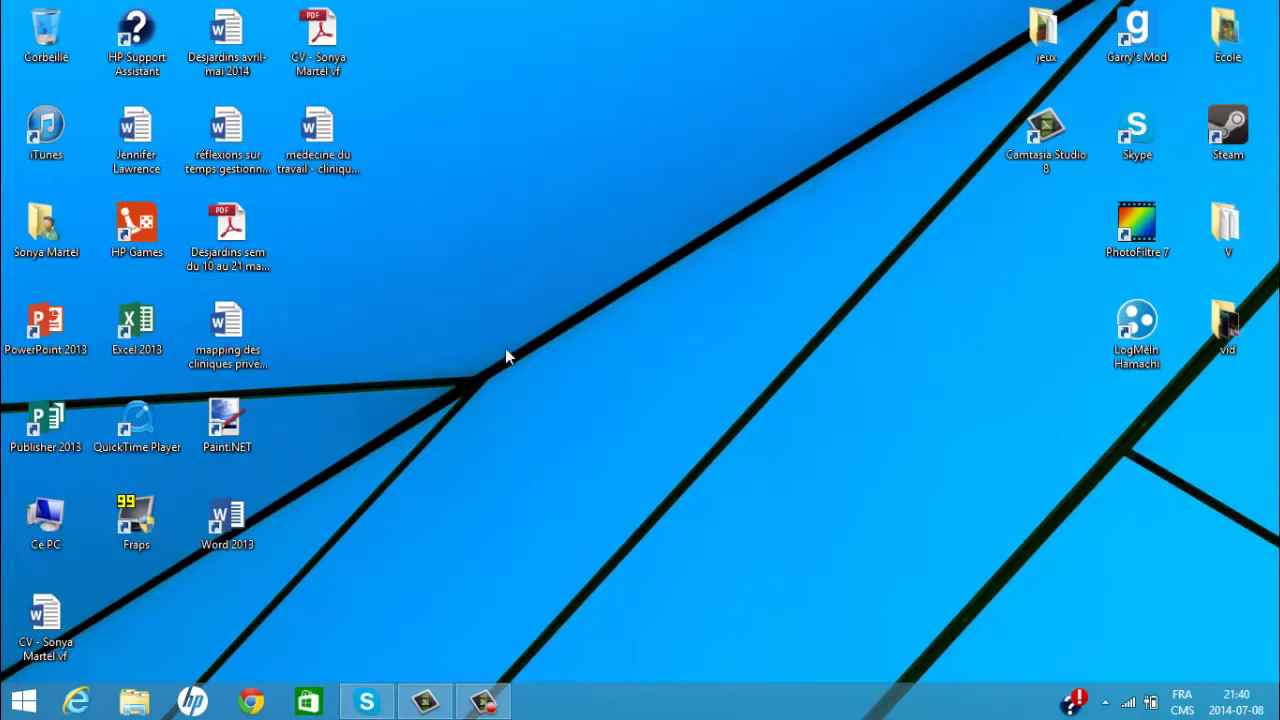
left_click_drag(1137, 228, 682, 326)
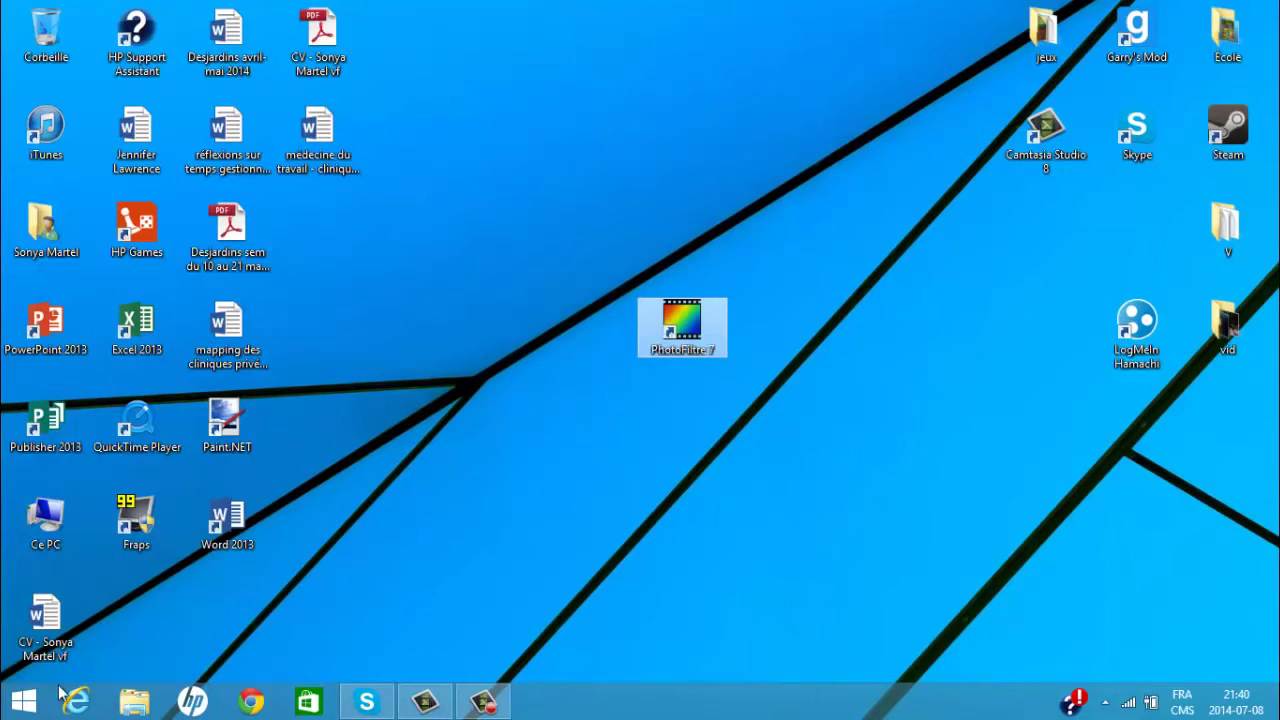
- Open Internet Explorer and go to google.ca
left_click(74, 699)
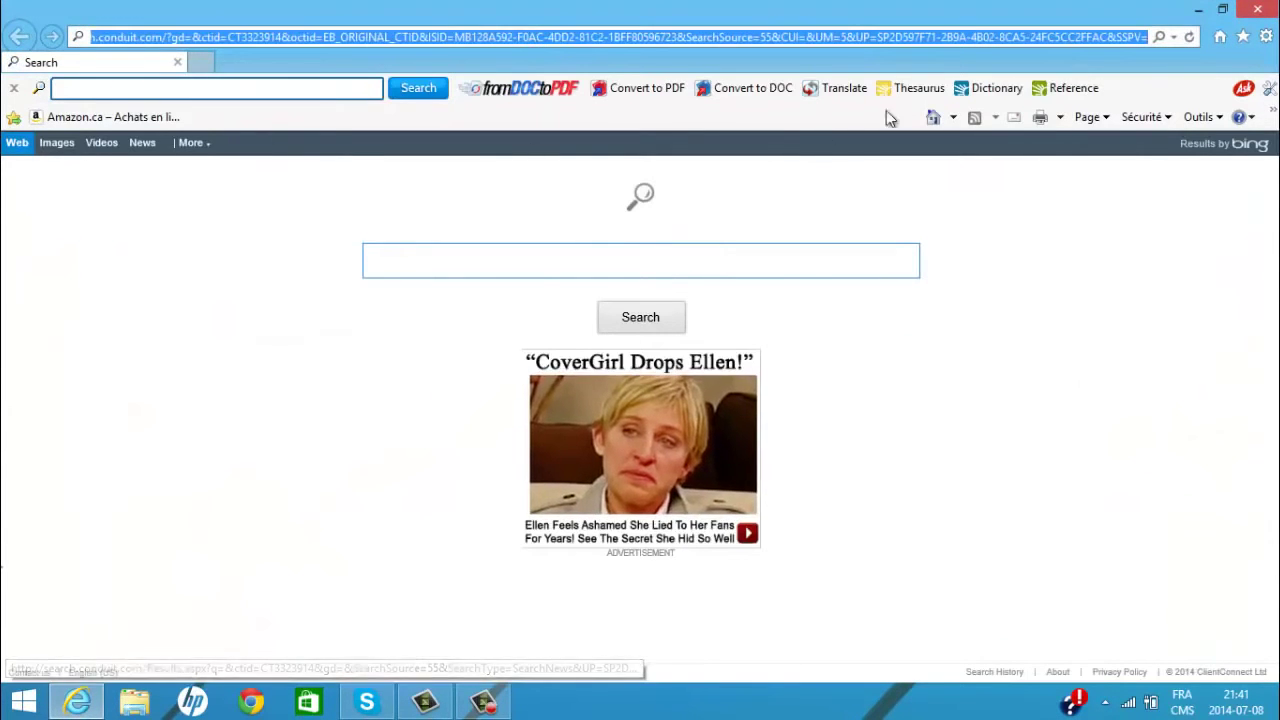
type("google.ca/")
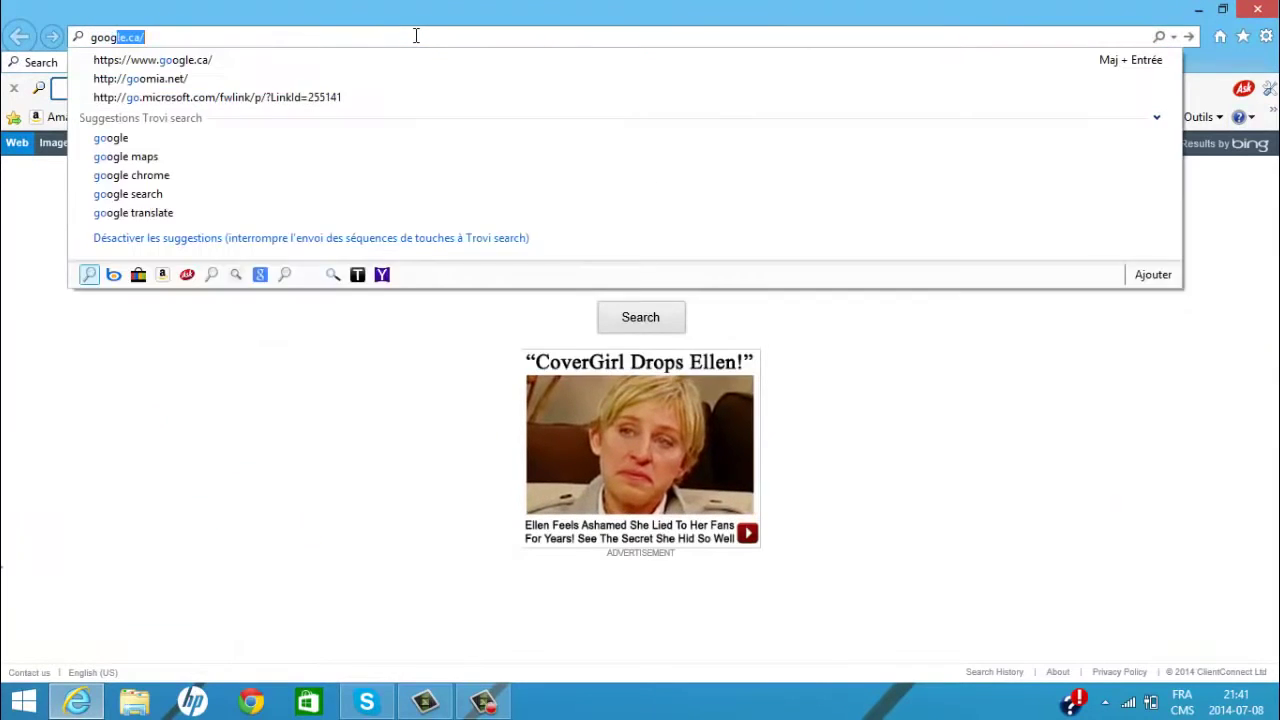
key("Return")
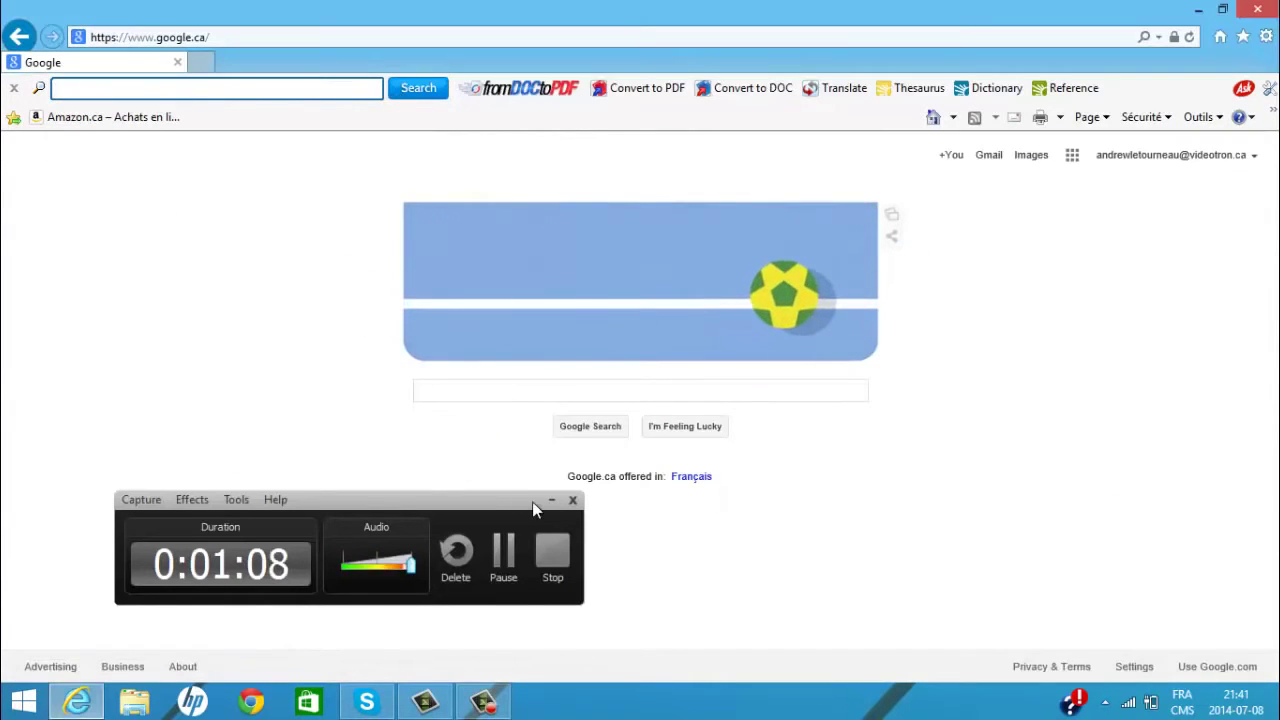
- Search Google for "novaskin" and open the Nova Skin - Minecraft Skin Editor result
left_click(551, 499)
left_click(499, 391)
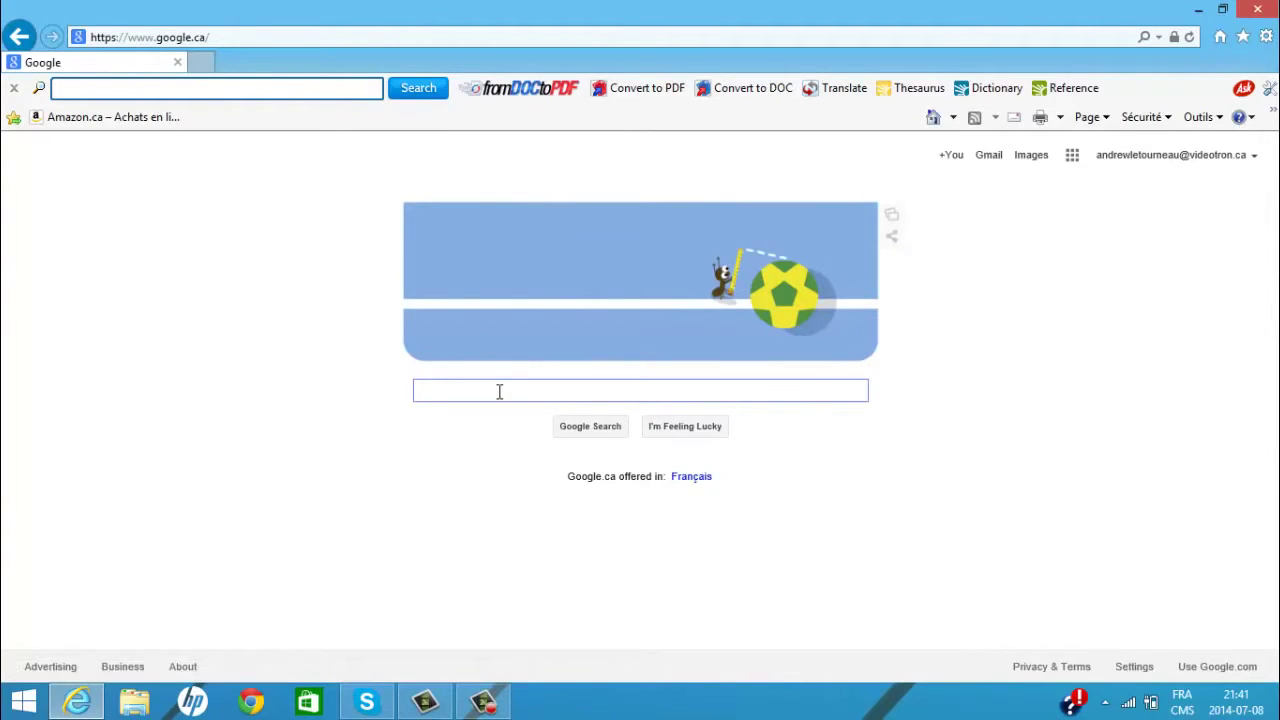
type("novaskin")
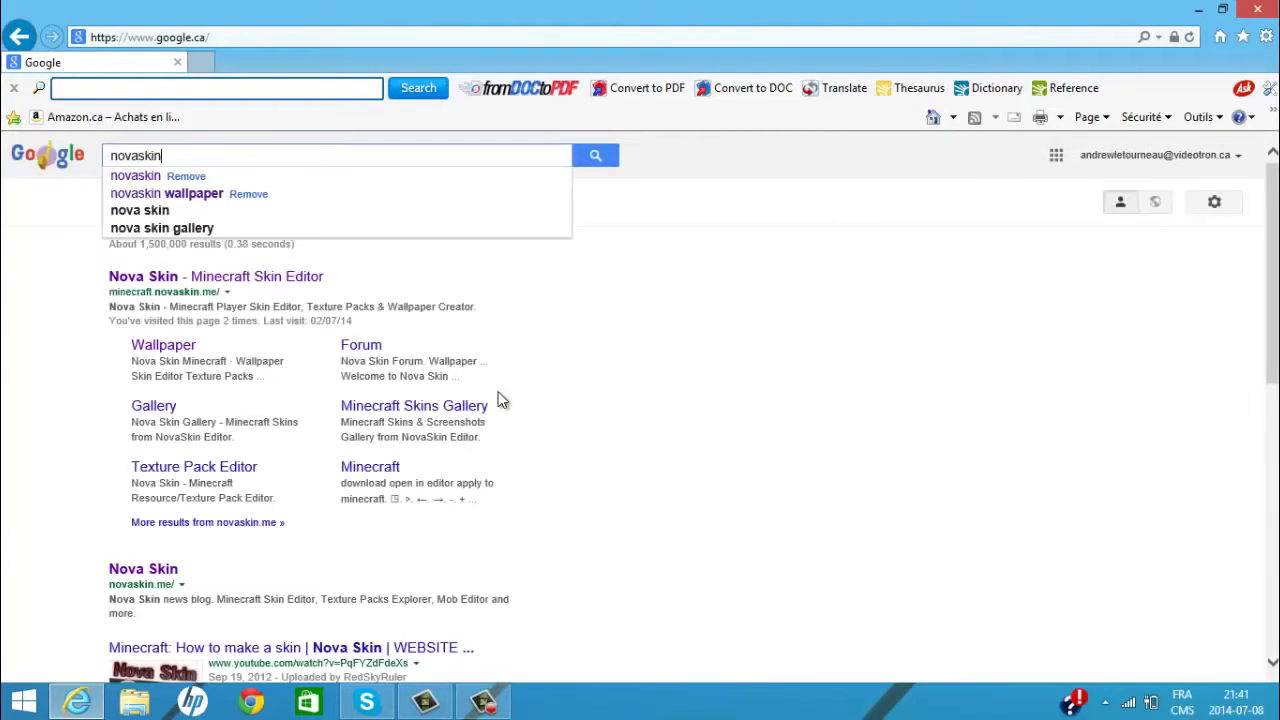
key("Return")
left_click(276, 284)
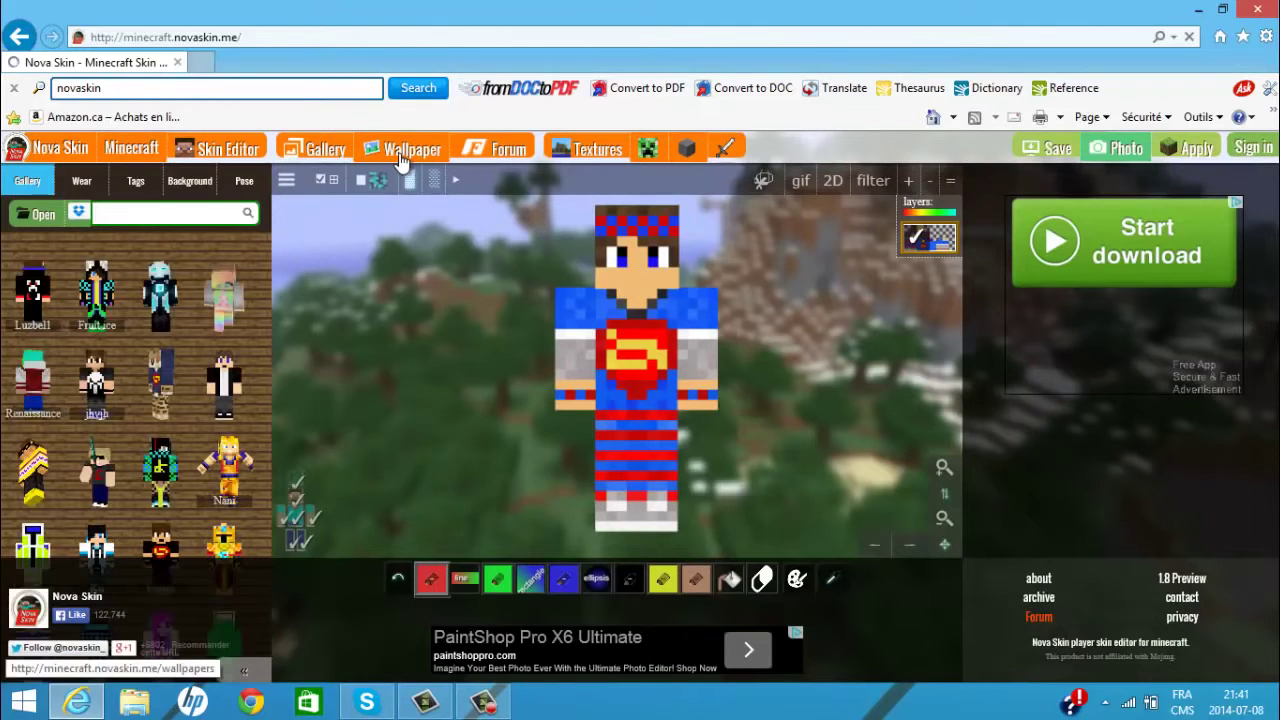
- Open the Wallpaper gallery of the Nova Skin site
left_click(405, 158)
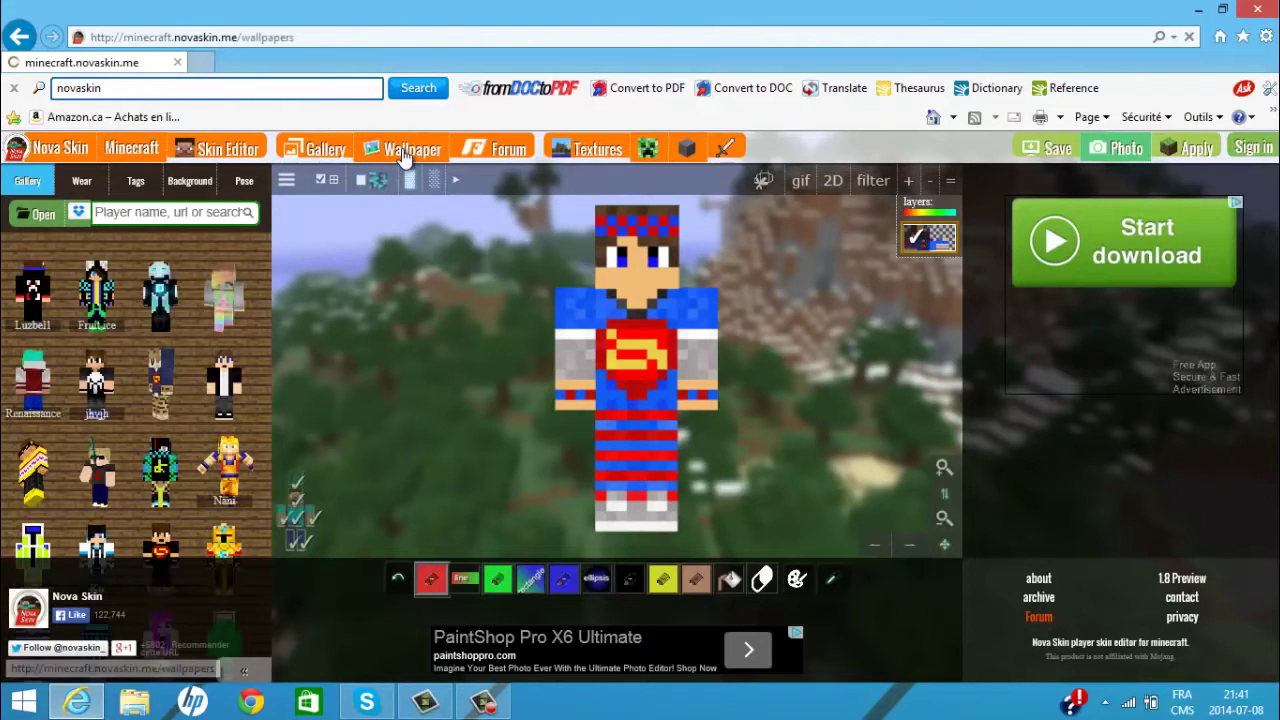
scroll(470, 332, "down", 1)
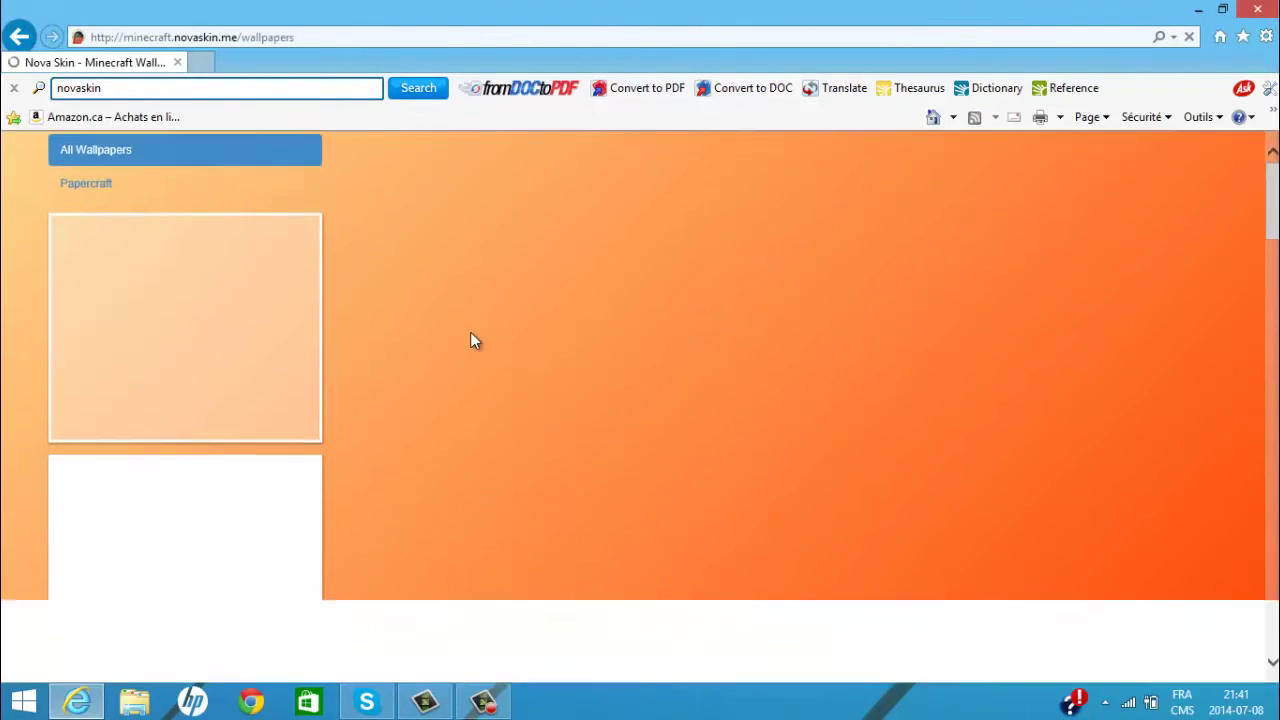
scroll(471, 331, "down", 1)
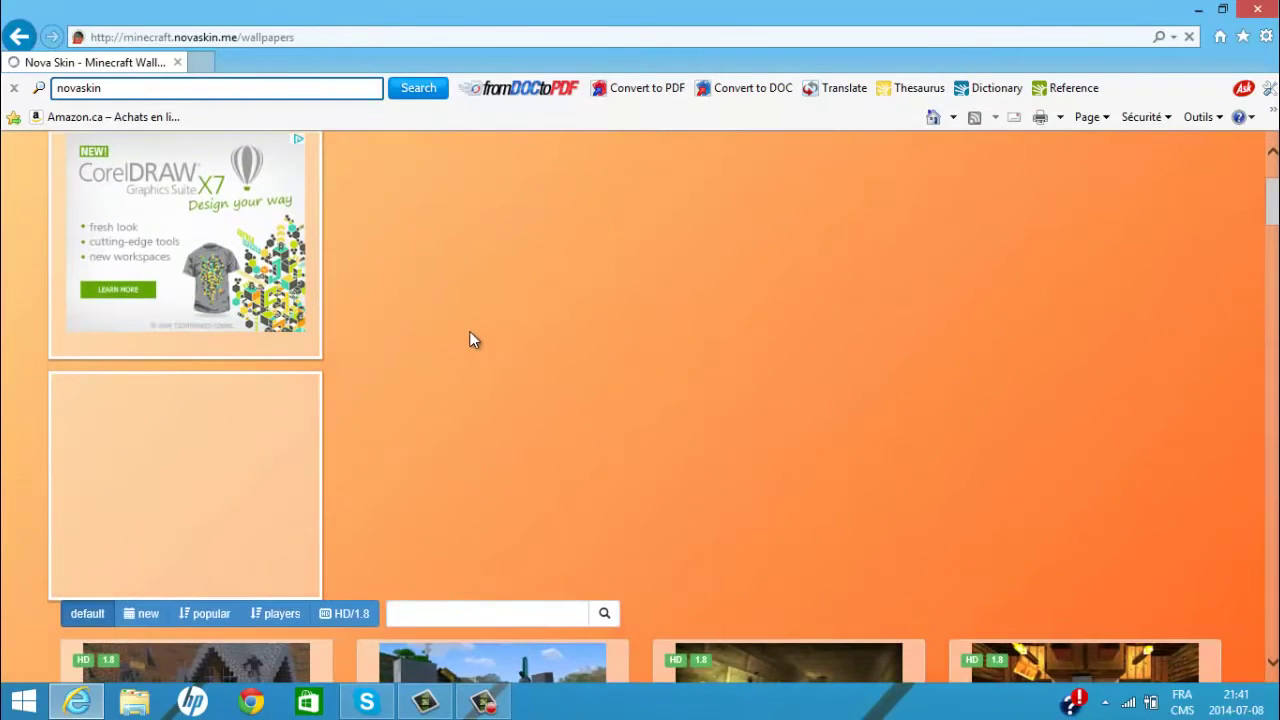
scroll(535, 505, "up", 2)
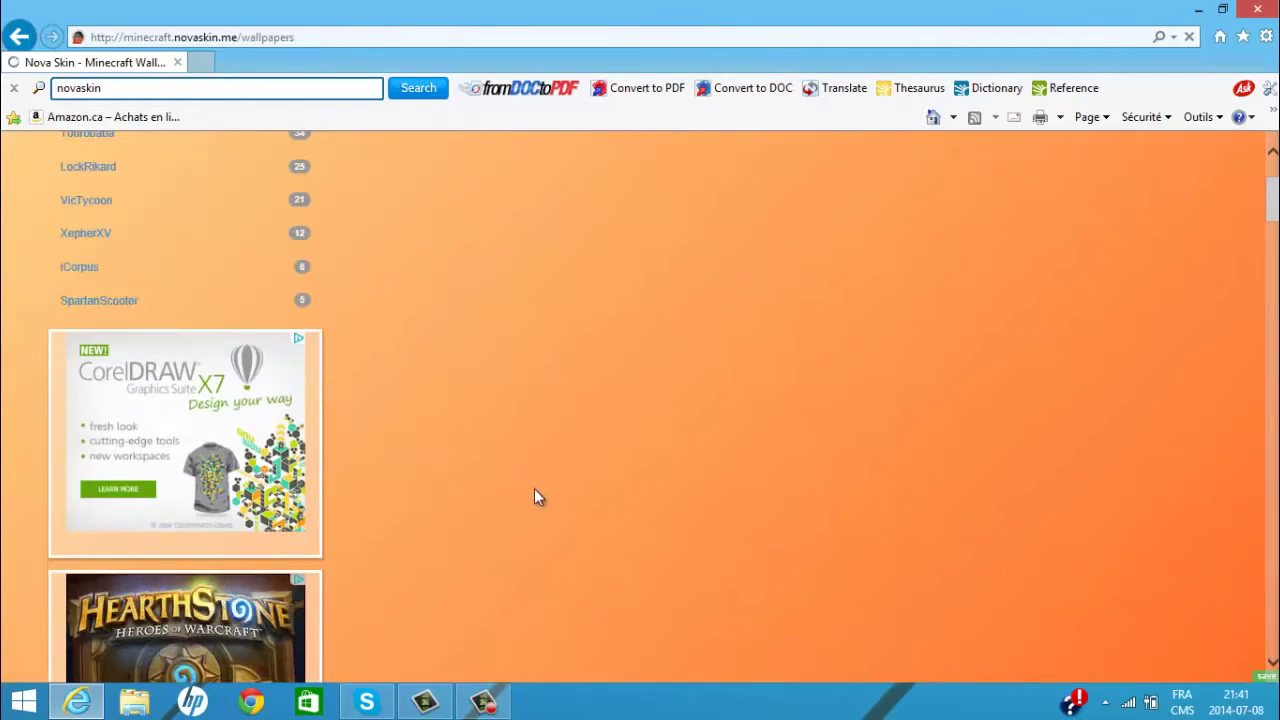
left_click(249, 36)
type("novas")
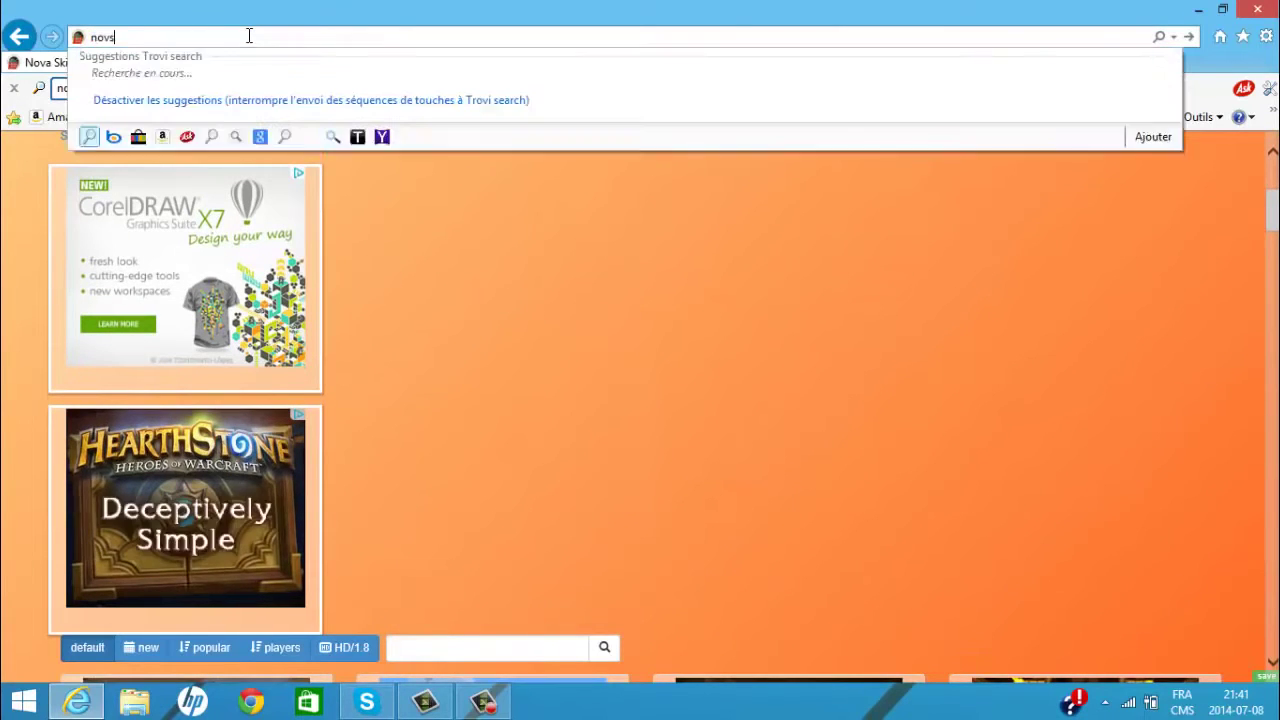
type("kin")
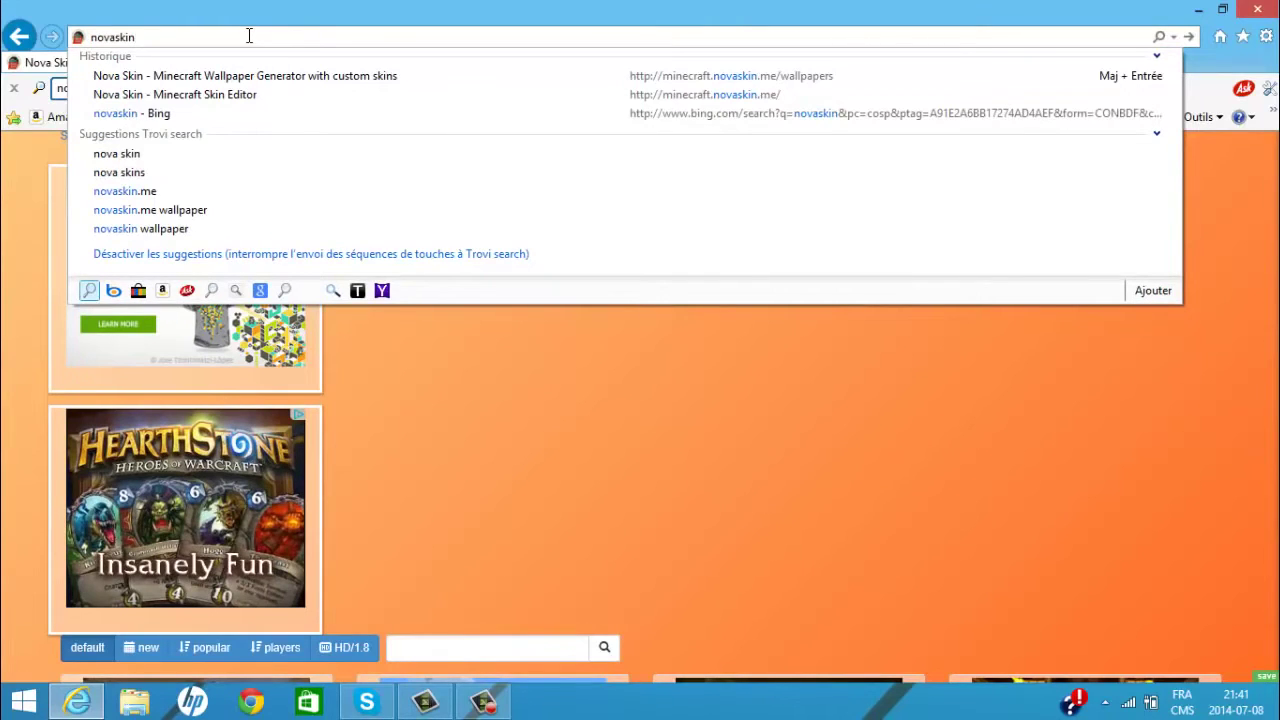
type(" wallpa")
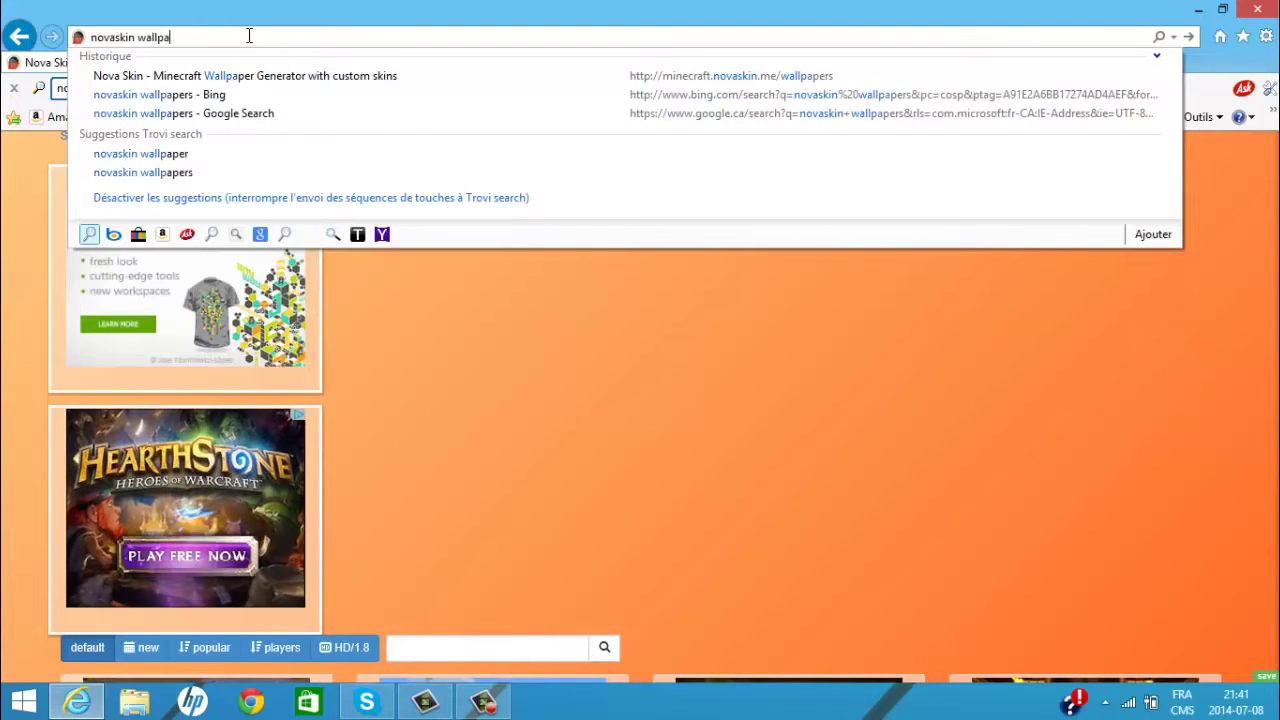
type("per")
key("BackSpace")
key("BackSpace")
key("BackSpace")
key("BackSpace")
key("BackSpace")
key("BackSpace")
key("BackSpace")
key("BackSpace")
key("BackSpace")
key("BackSpace")
key("BackSpace")
key("BackSpace")
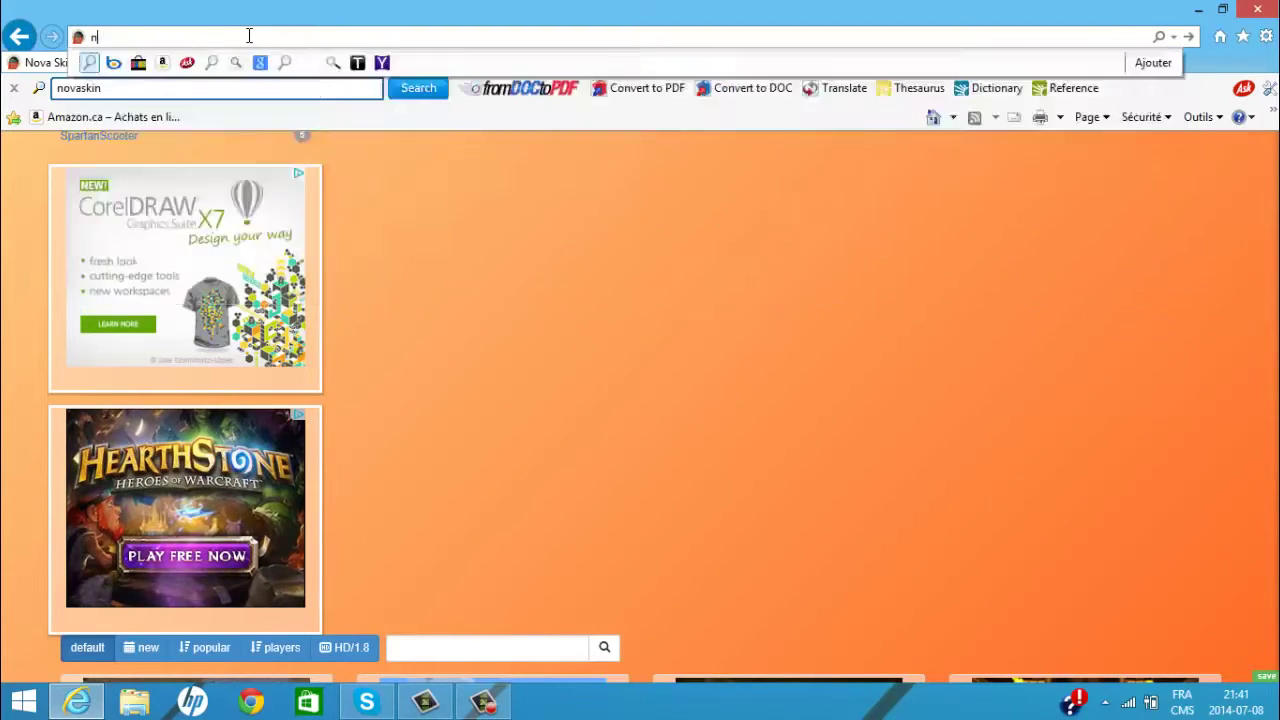
left_click(359, 326)
- Browse the wallpaper gallery and open the wallpaper of a green character holding a diamond axe beside a crafting table and wooden house
scroll(417, 248, "down", 2)
scroll(417, 256, "down", 9)
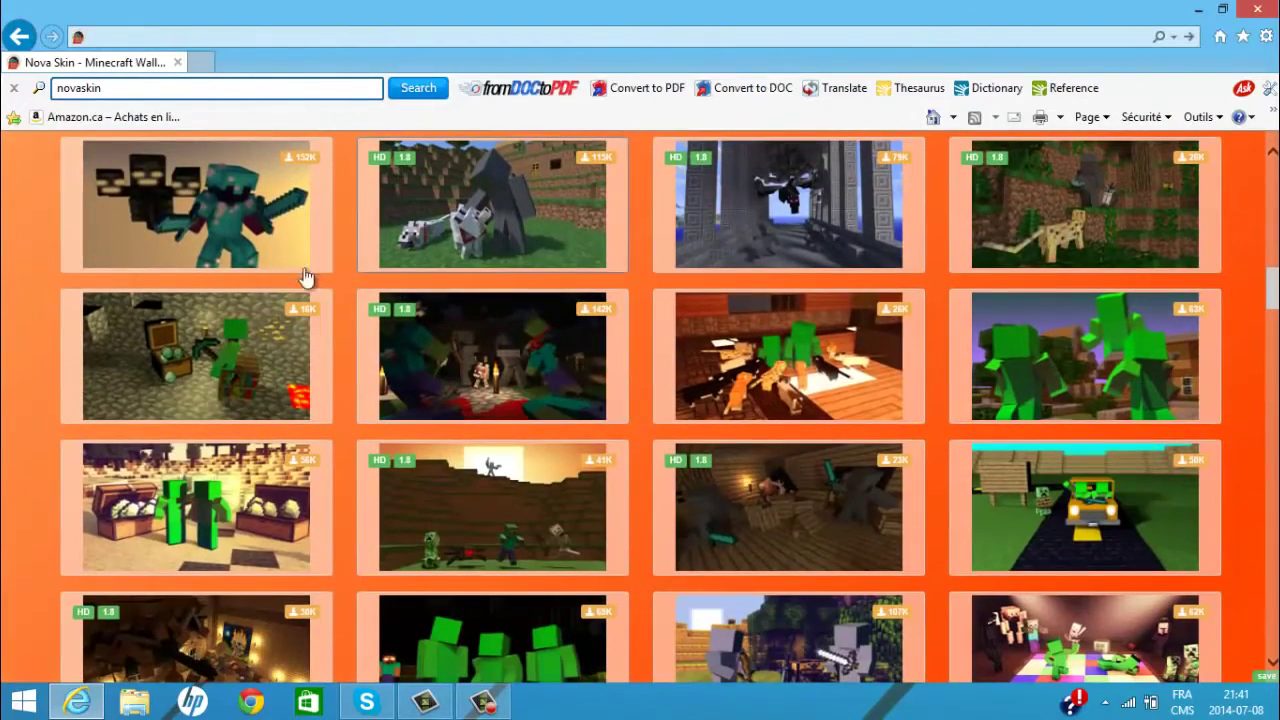
scroll(603, 428, "down", 5)
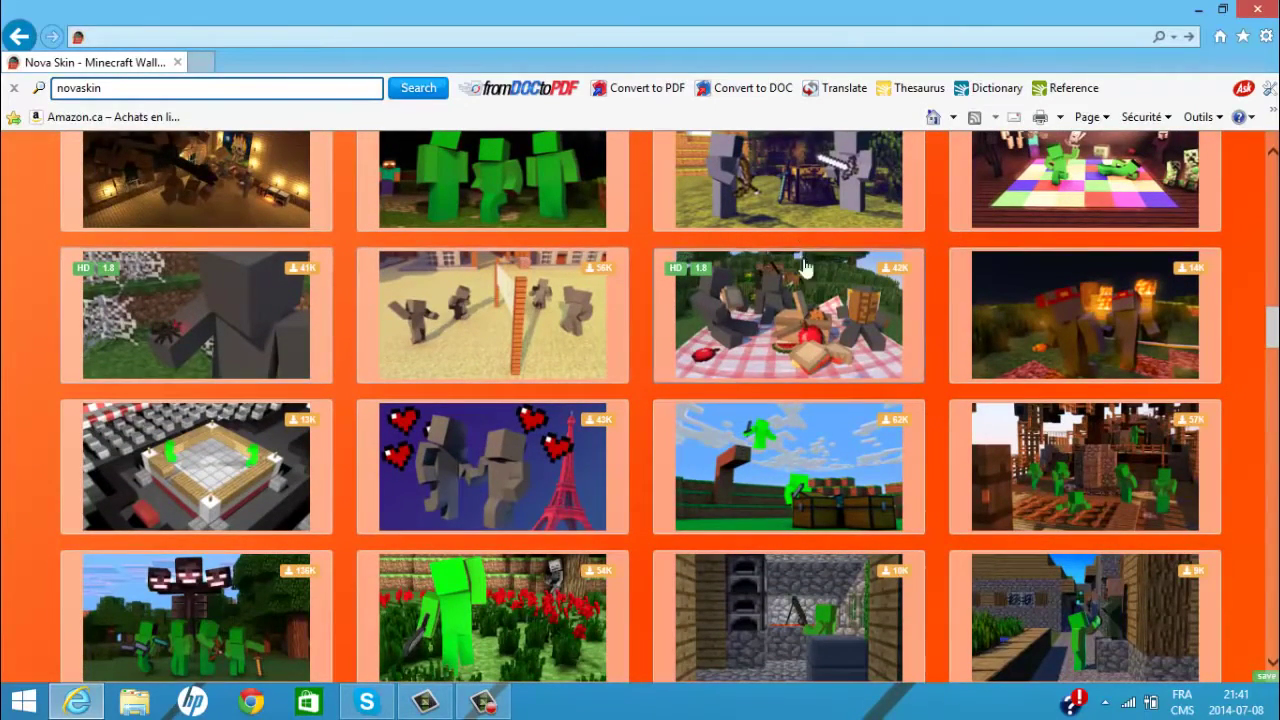
scroll(541, 444, "down", 5)
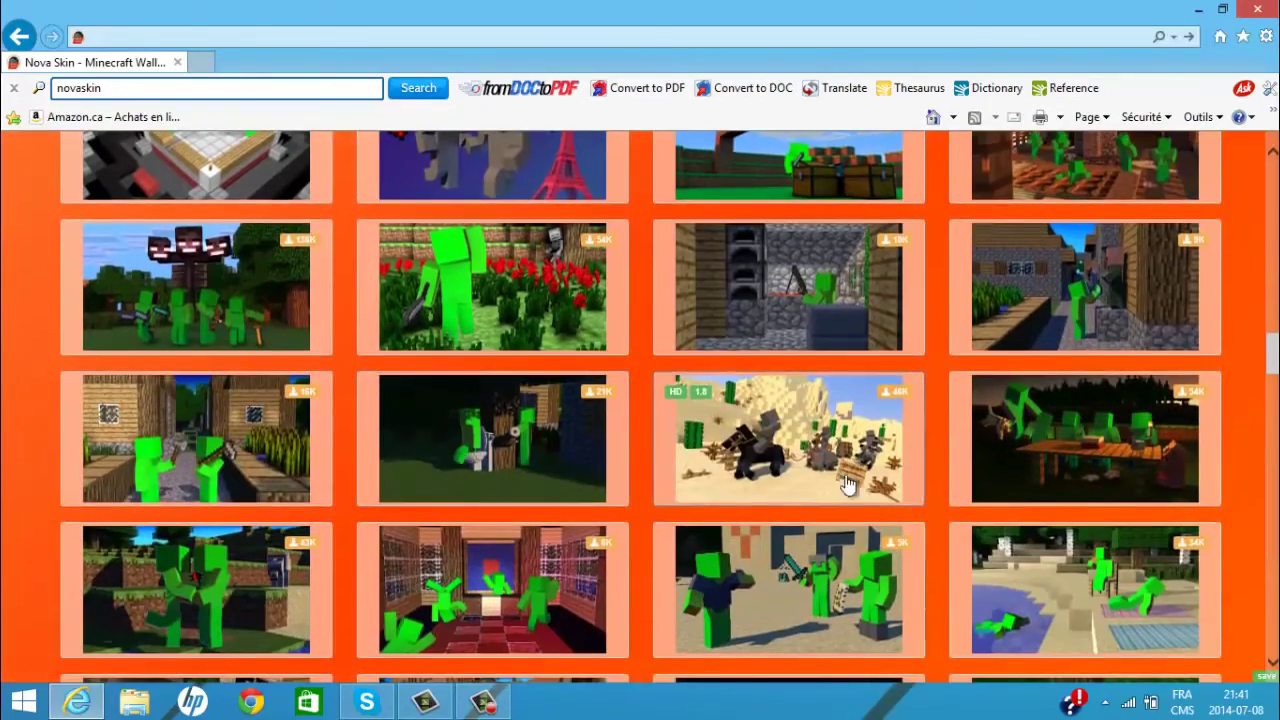
scroll(729, 500, "down", 2)
scroll(729, 495, "down", 4)
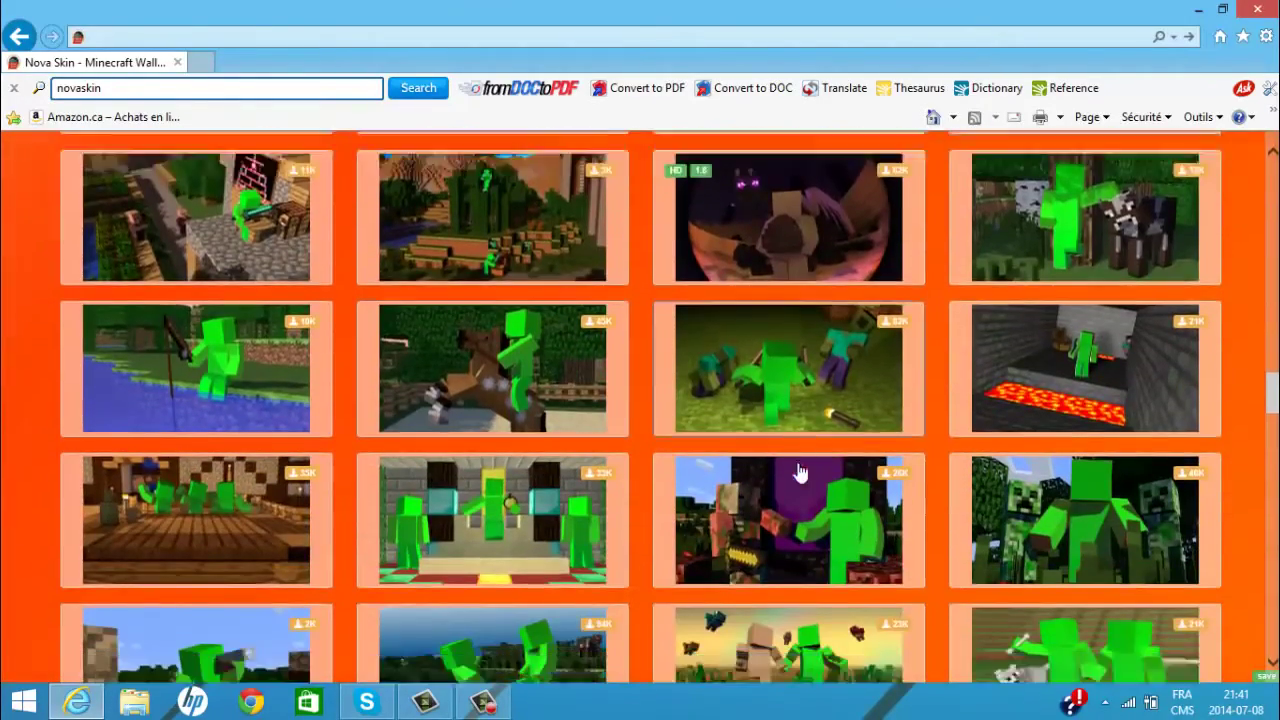
scroll(831, 458, "down", 5)
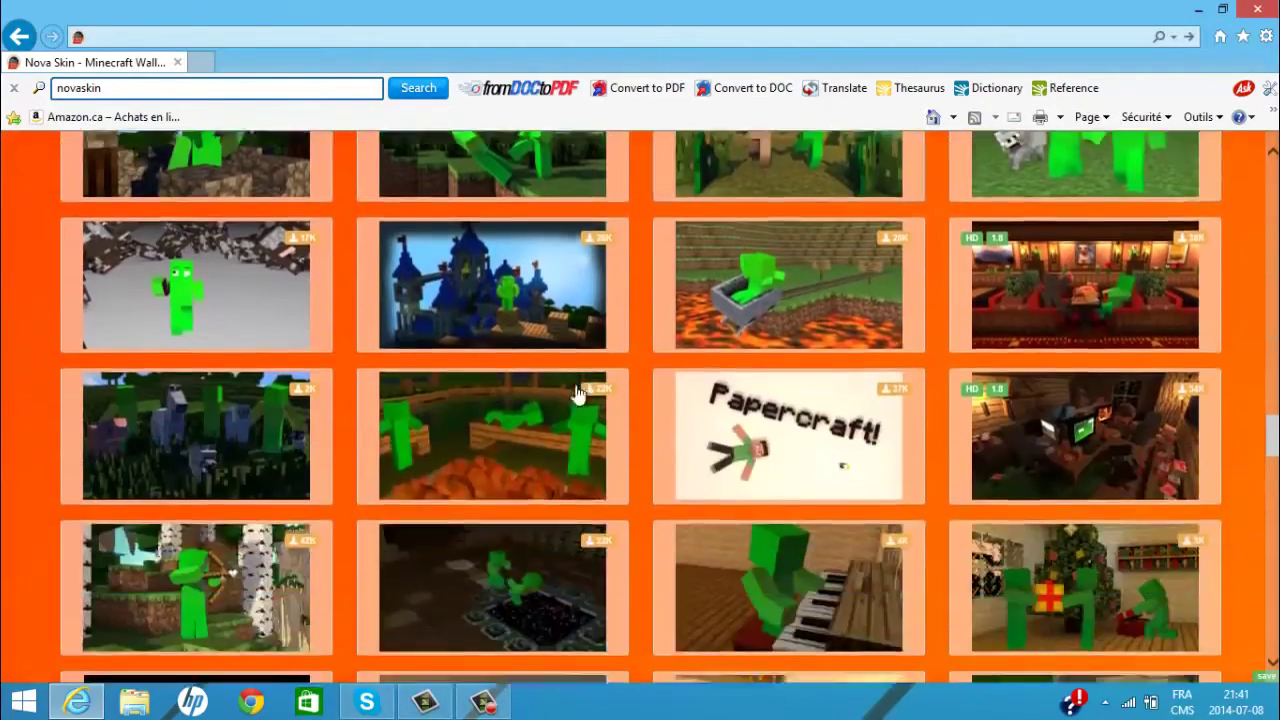
scroll(650, 490, "down", 5)
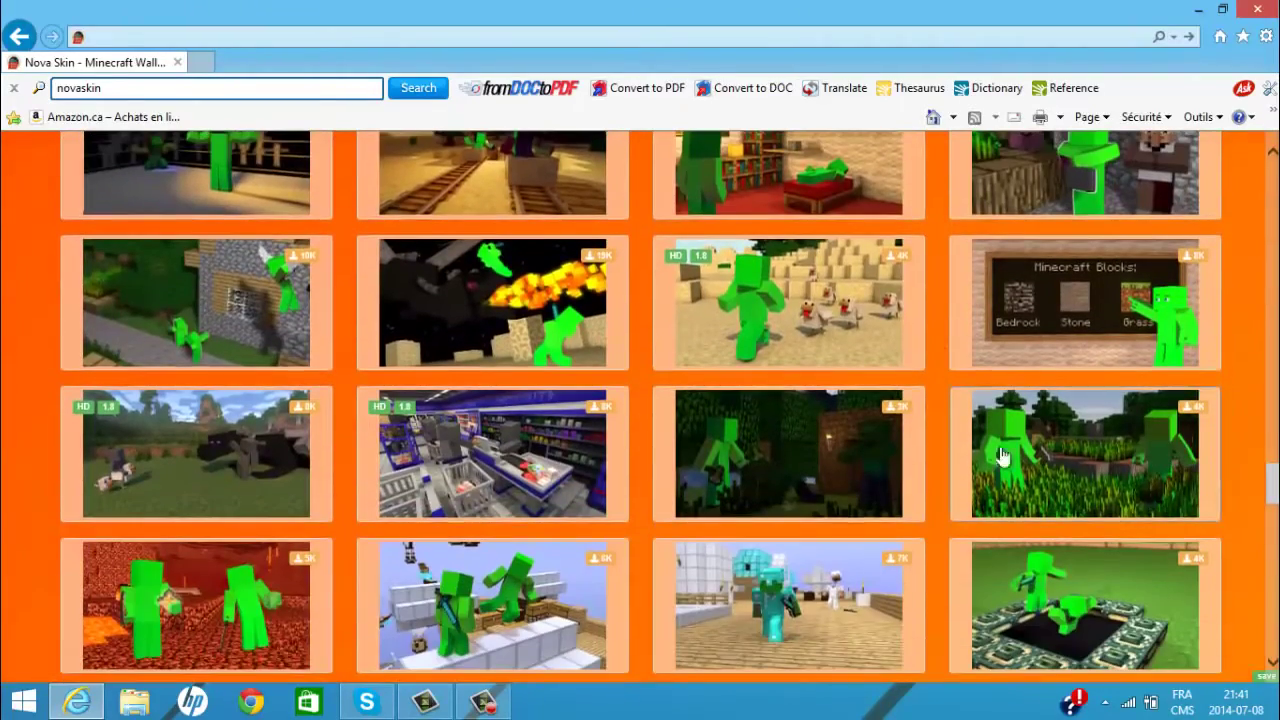
scroll(614, 443, "down", 3)
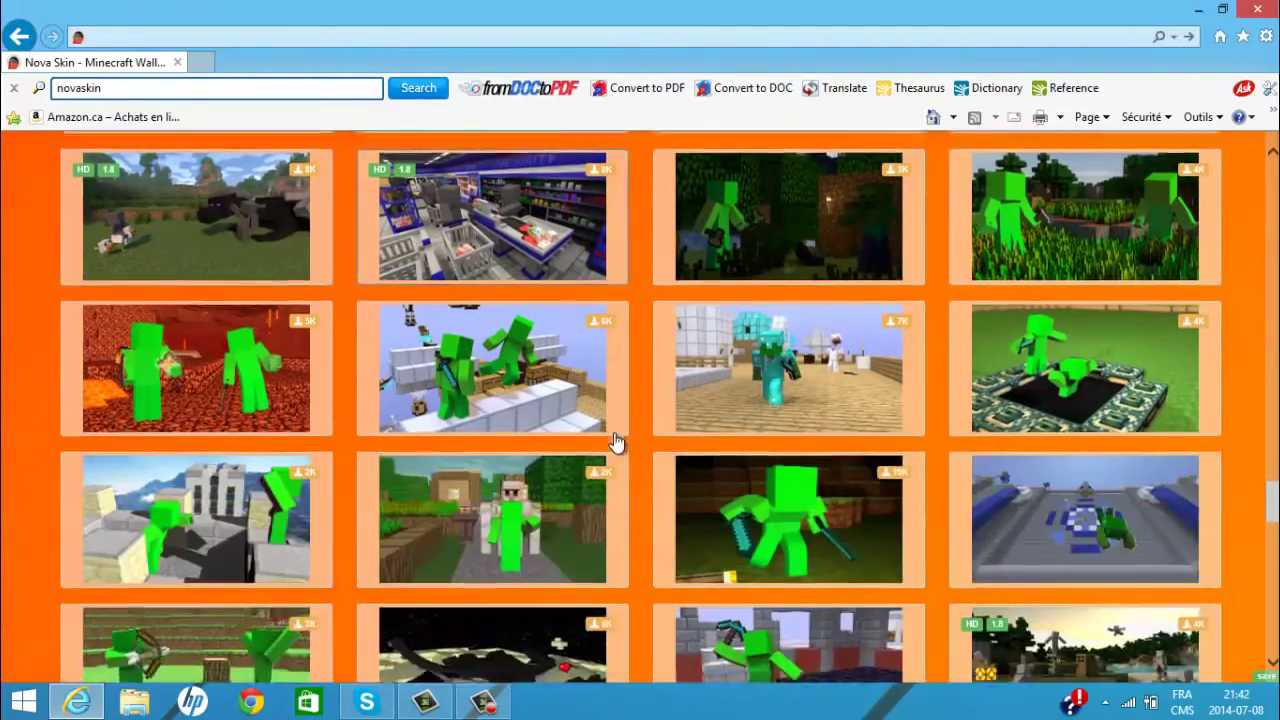
scroll(806, 533, "down", 8)
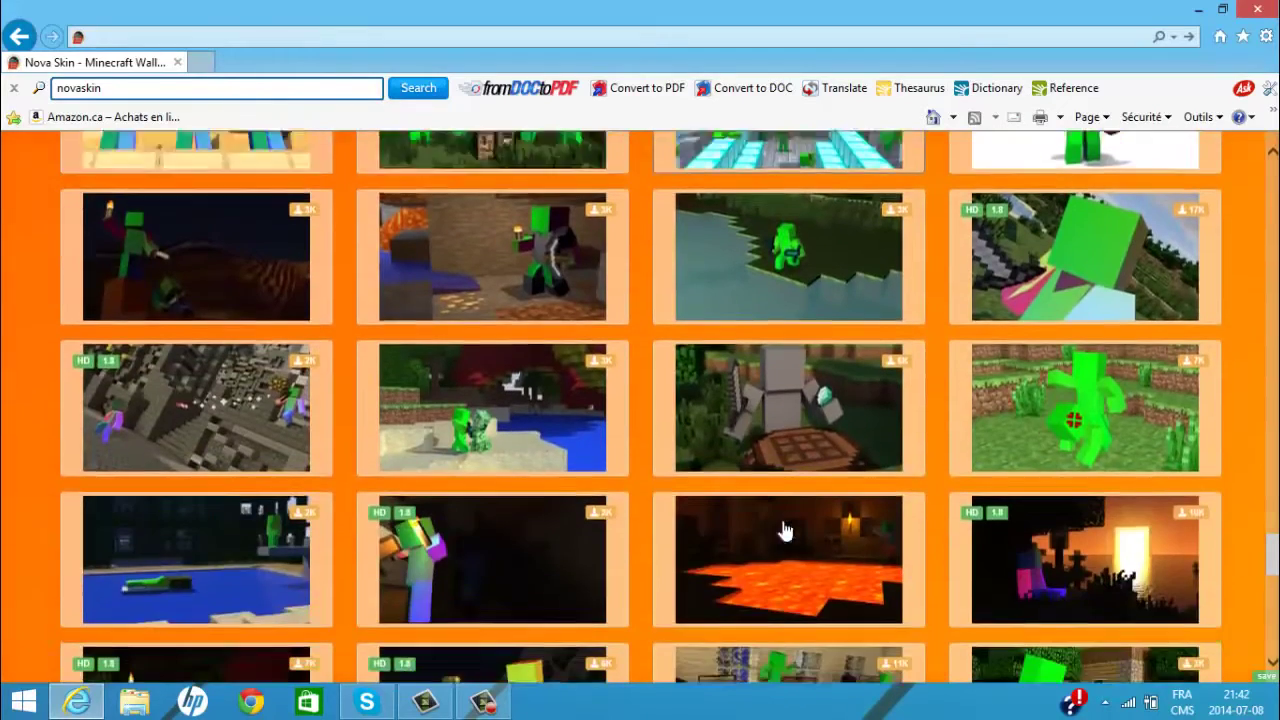
scroll(806, 517, "down", 3)
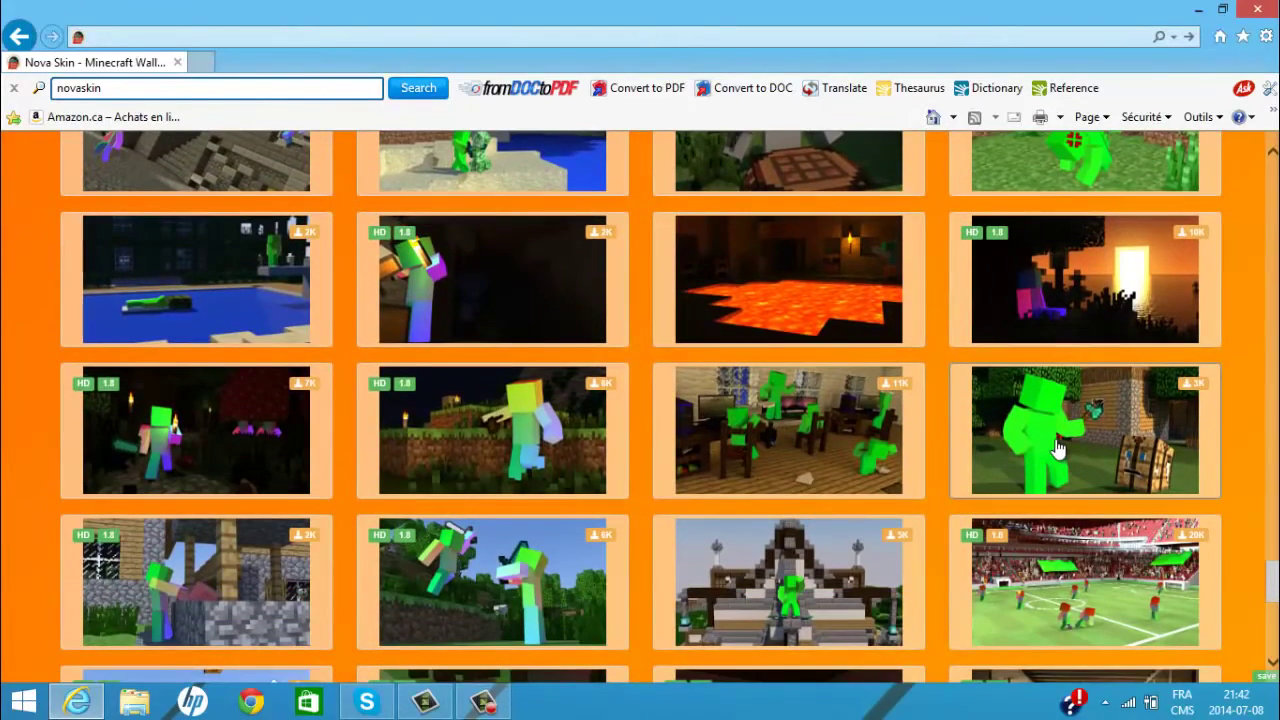
left_click(1057, 449)
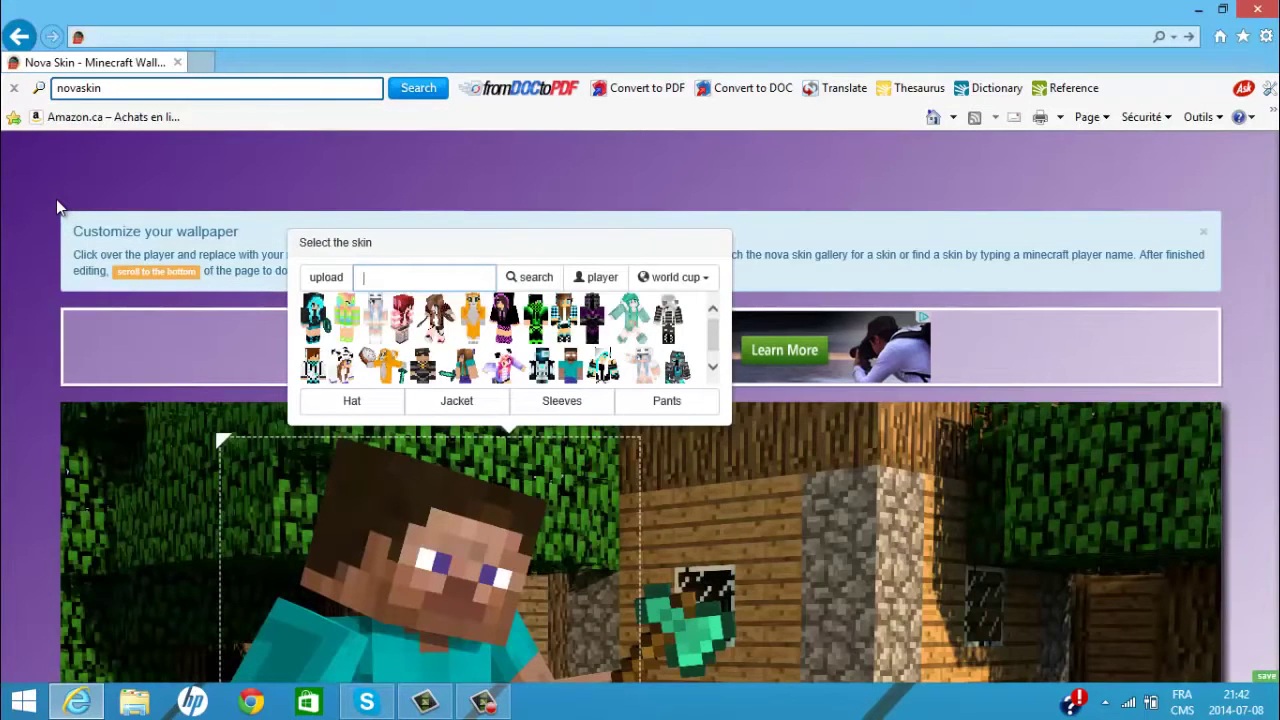
- Upload the skin file "download (20)" from the Téléchargements folder as the wallpaper character's skin
scroll(215, 405, "down", 3)
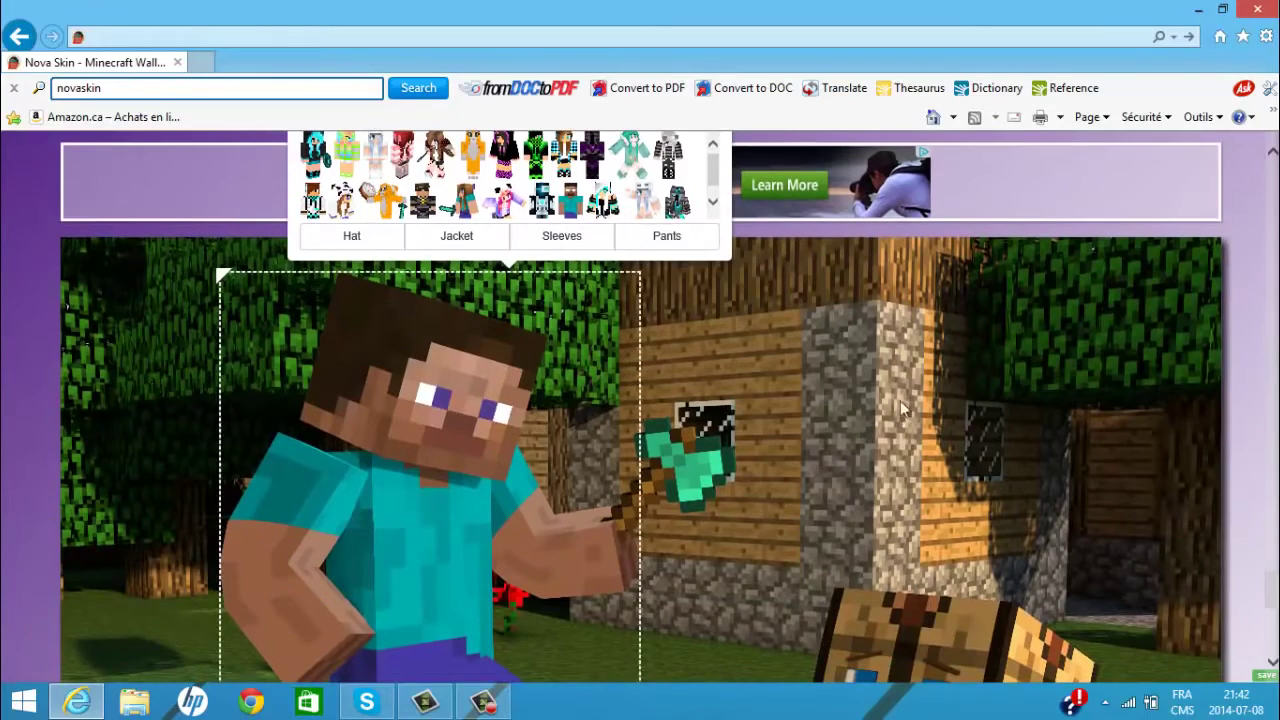
scroll(343, 200, "up", 2)
left_click(343, 200)
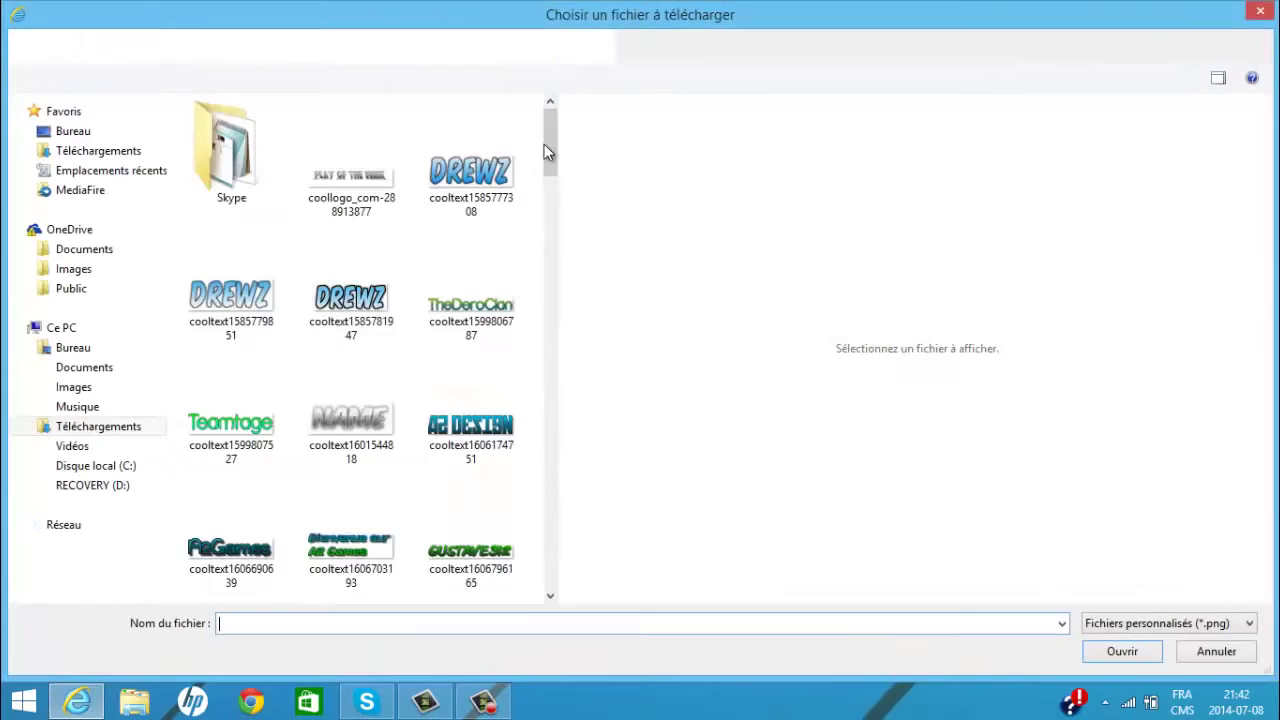
left_click_drag(544, 144, 548, 280)
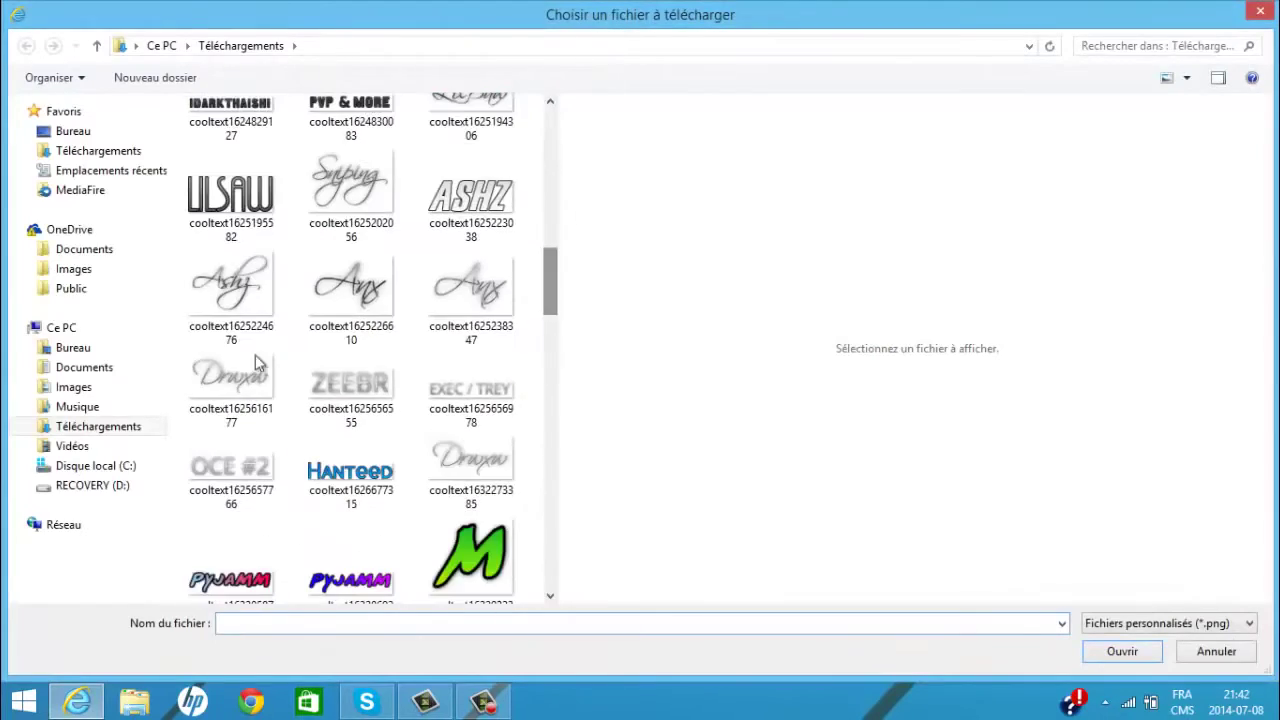
left_click(90, 387)
left_click_drag(548, 126, 551, 414)
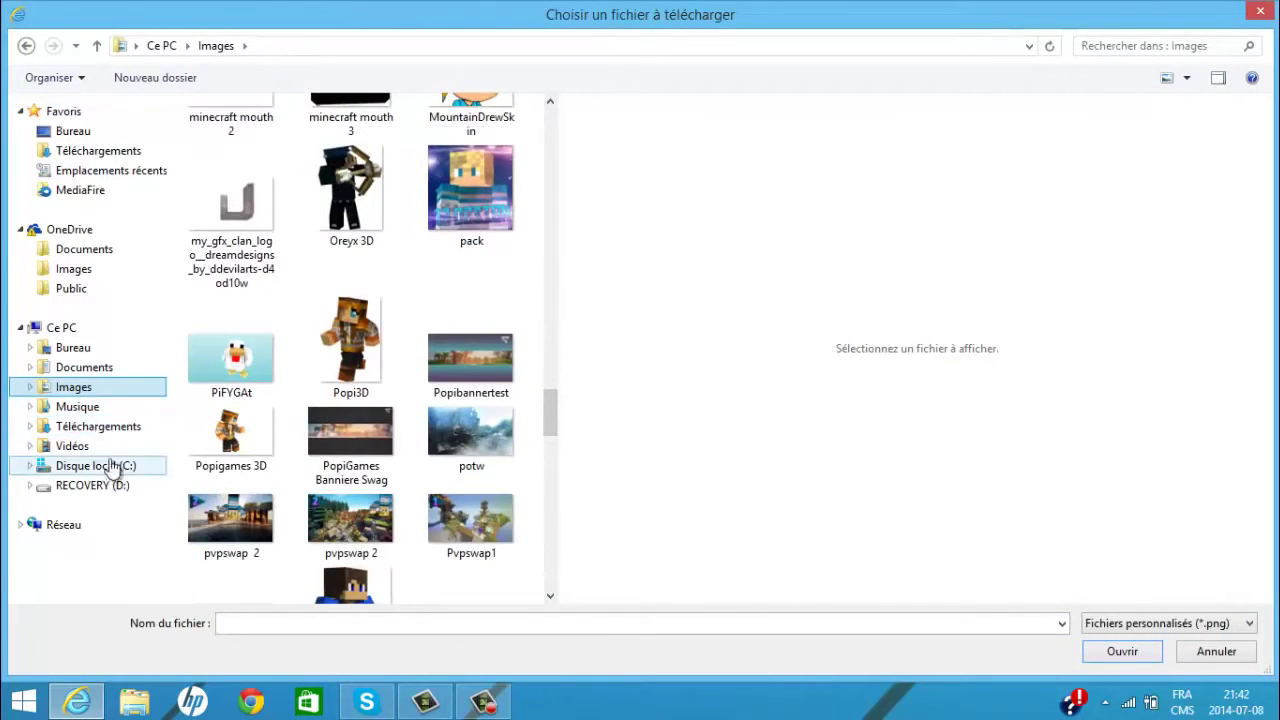
left_click(98, 426)
left_click_drag(552, 169, 544, 467)
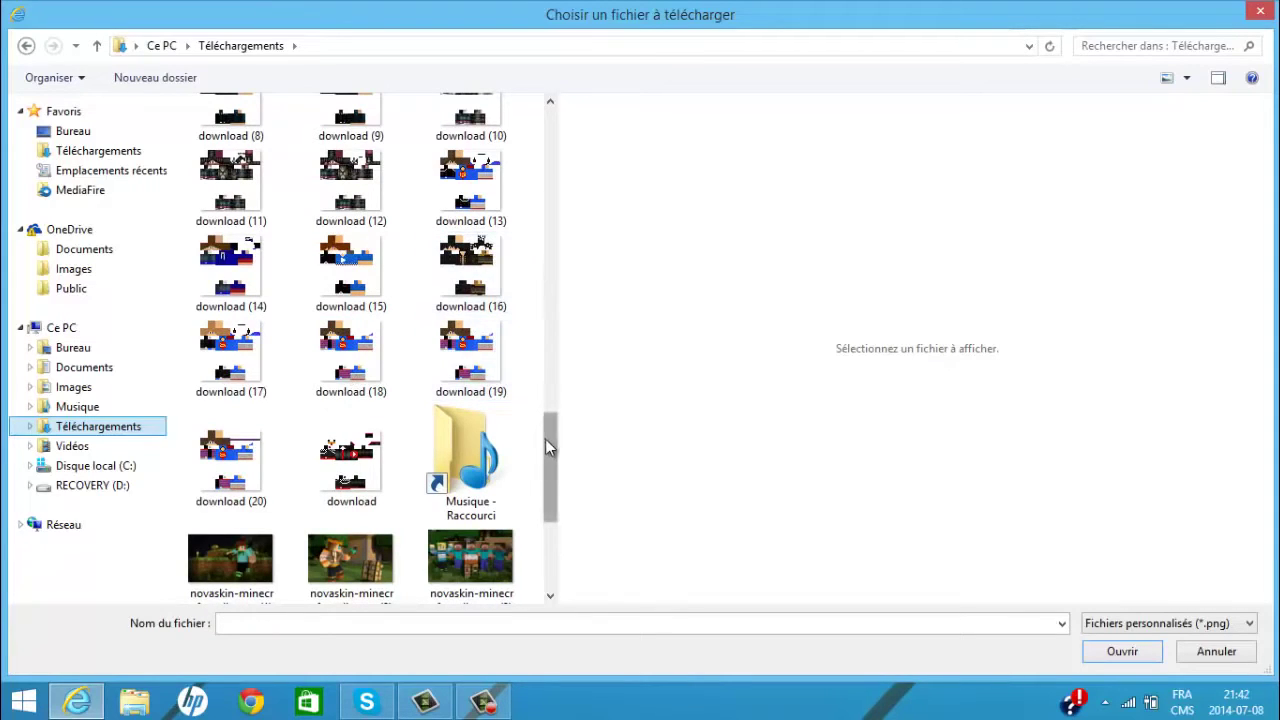
scroll(555, 397, "up", 4)
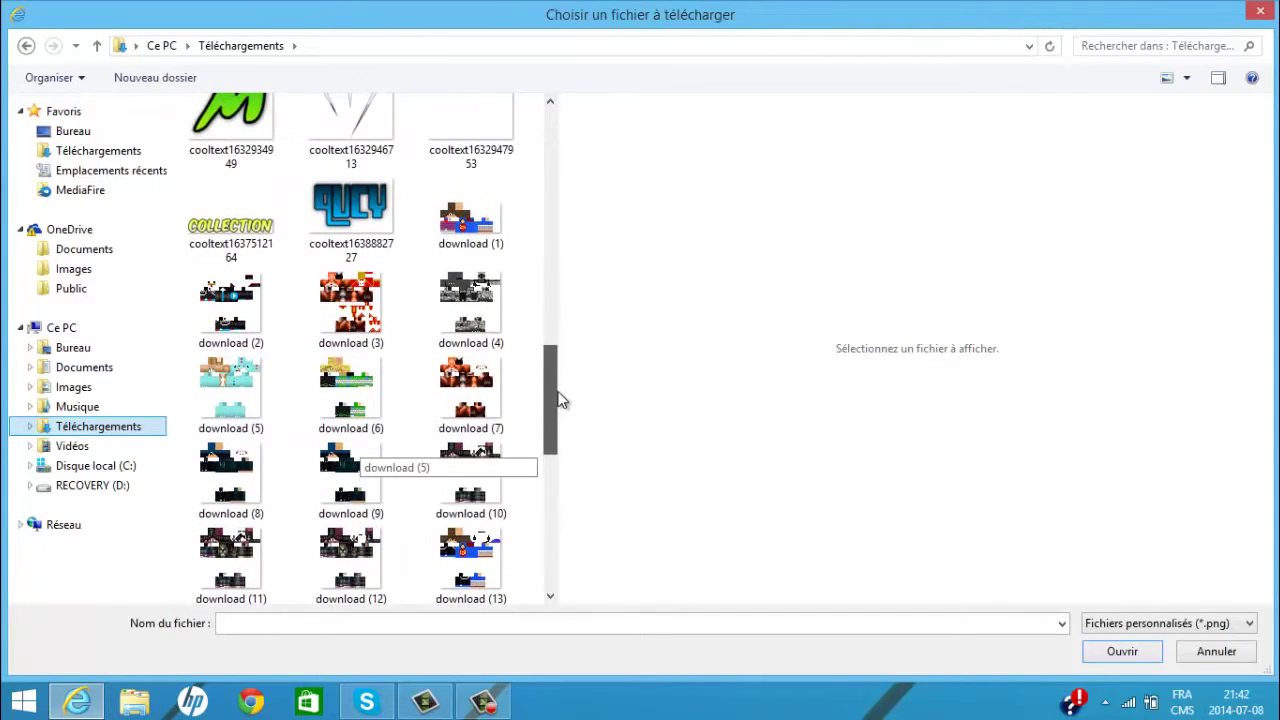
left_click_drag(560, 410, 560, 480)
left_click(243, 405)
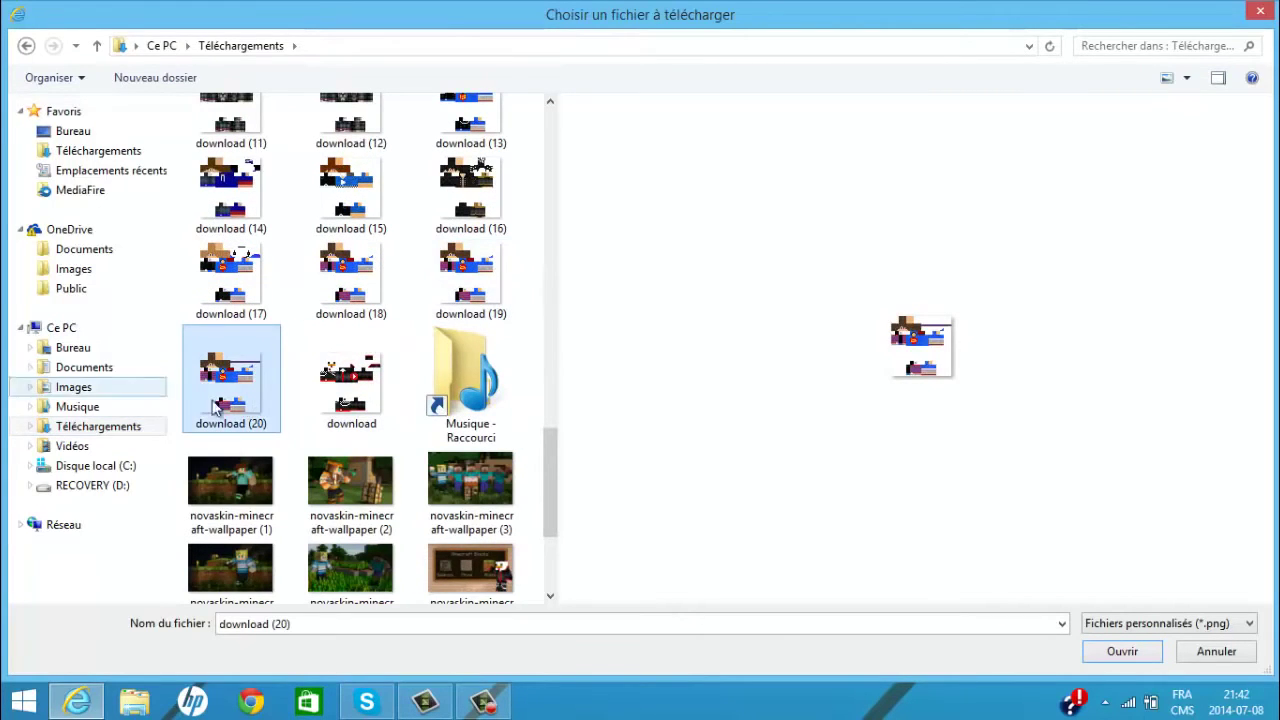
double_click(234, 395)
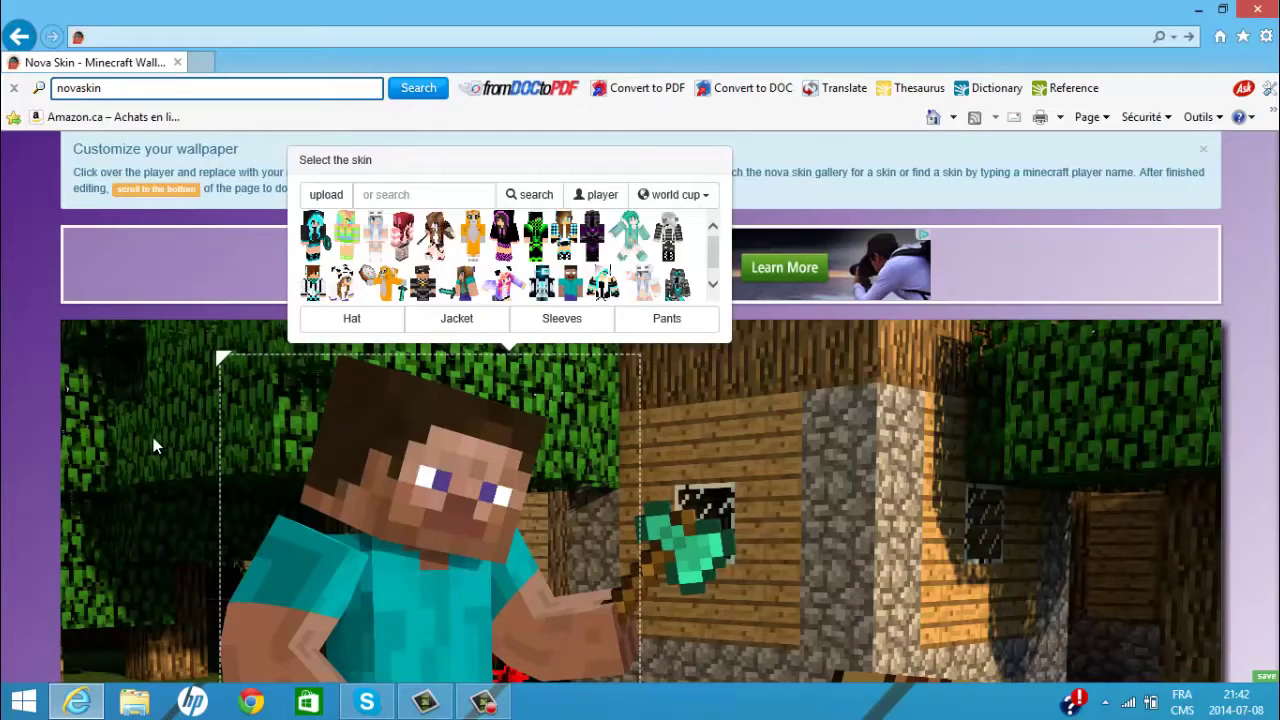
- Generate the wallpaper at 1920 x 1080 in PNG format and copy the resulting image
scroll(260, 470, "down", 1)
scroll(352, 486, "down", 3)
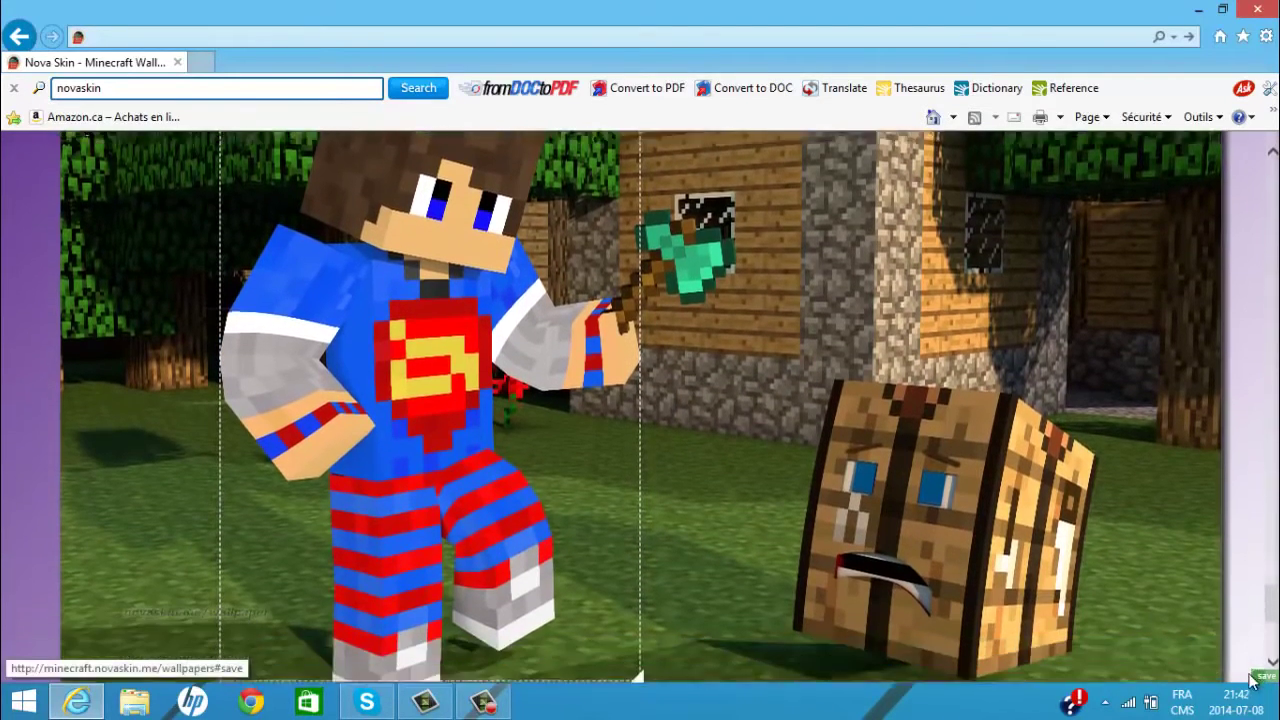
left_click(1251, 678)
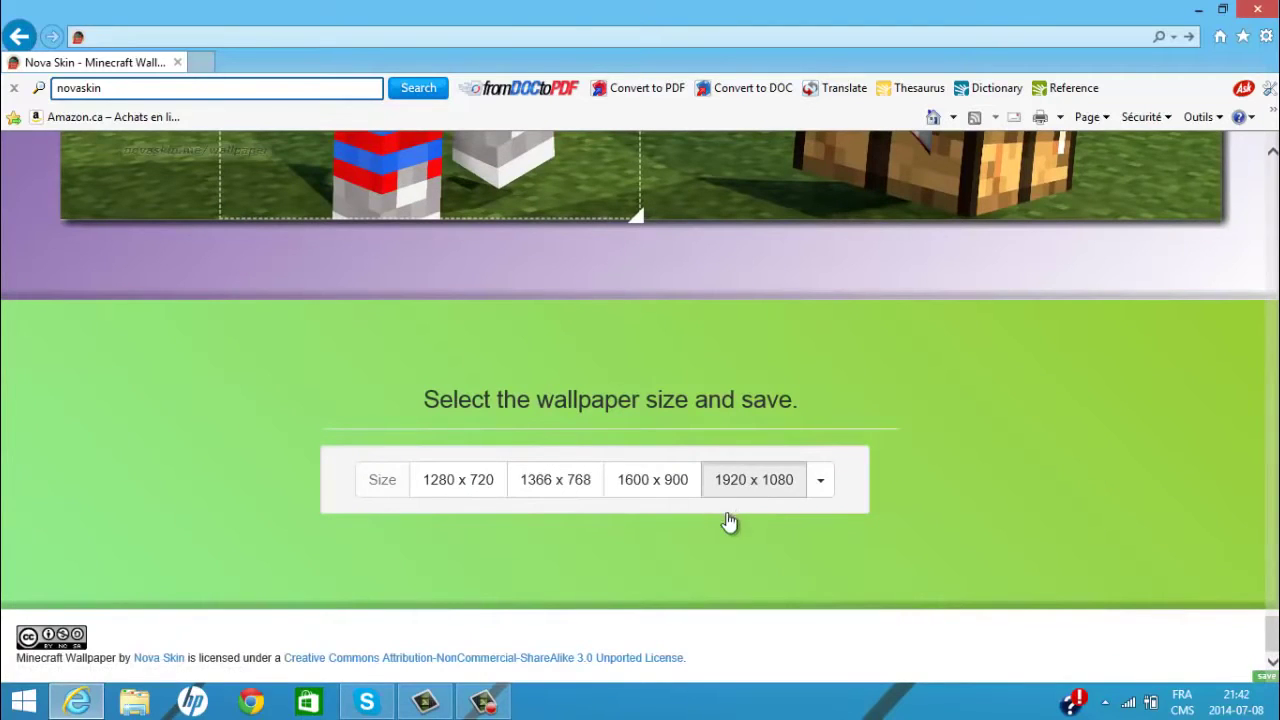
left_click(826, 479)
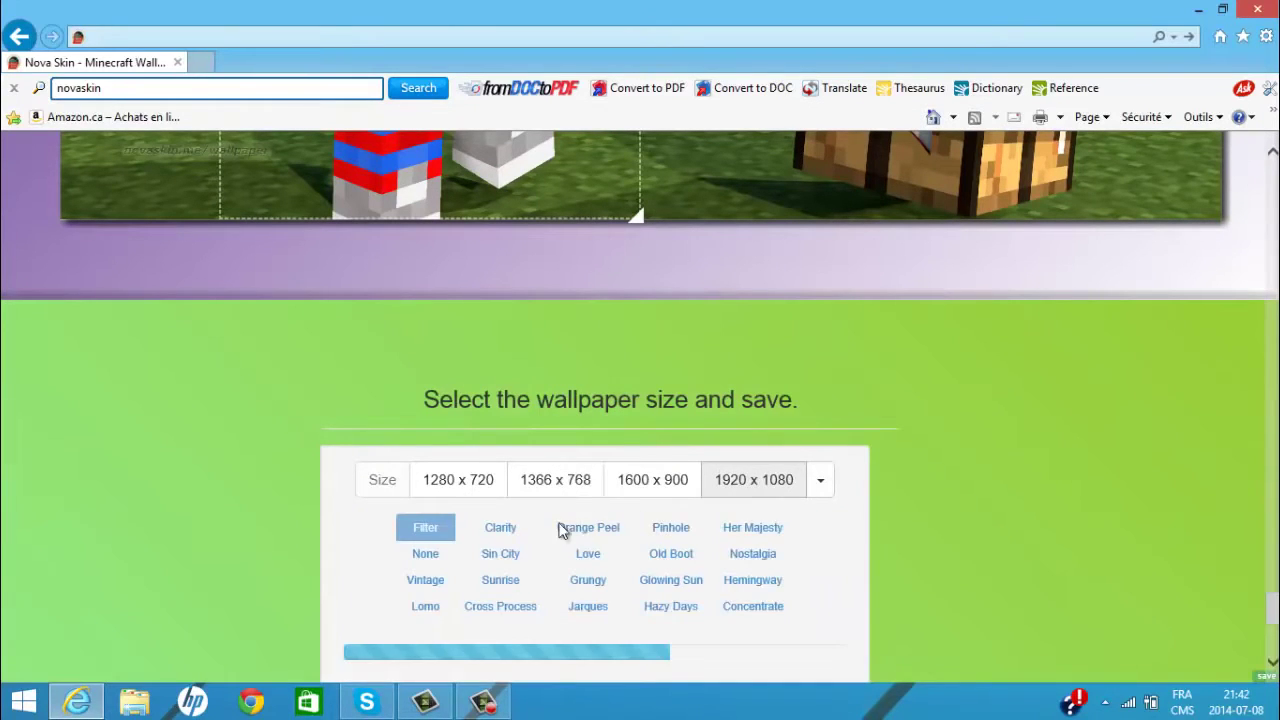
scroll(623, 603, "down", 3)
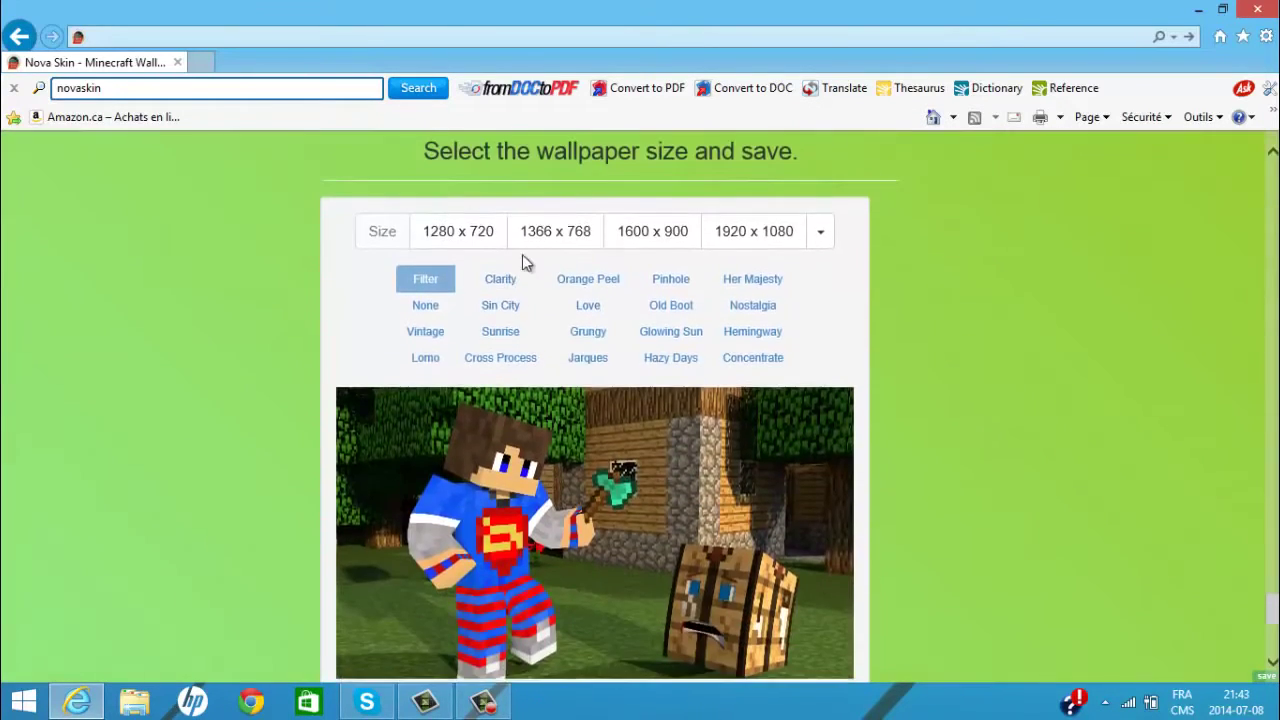
scroll(590, 385, "down", 2)
left_click(507, 606)
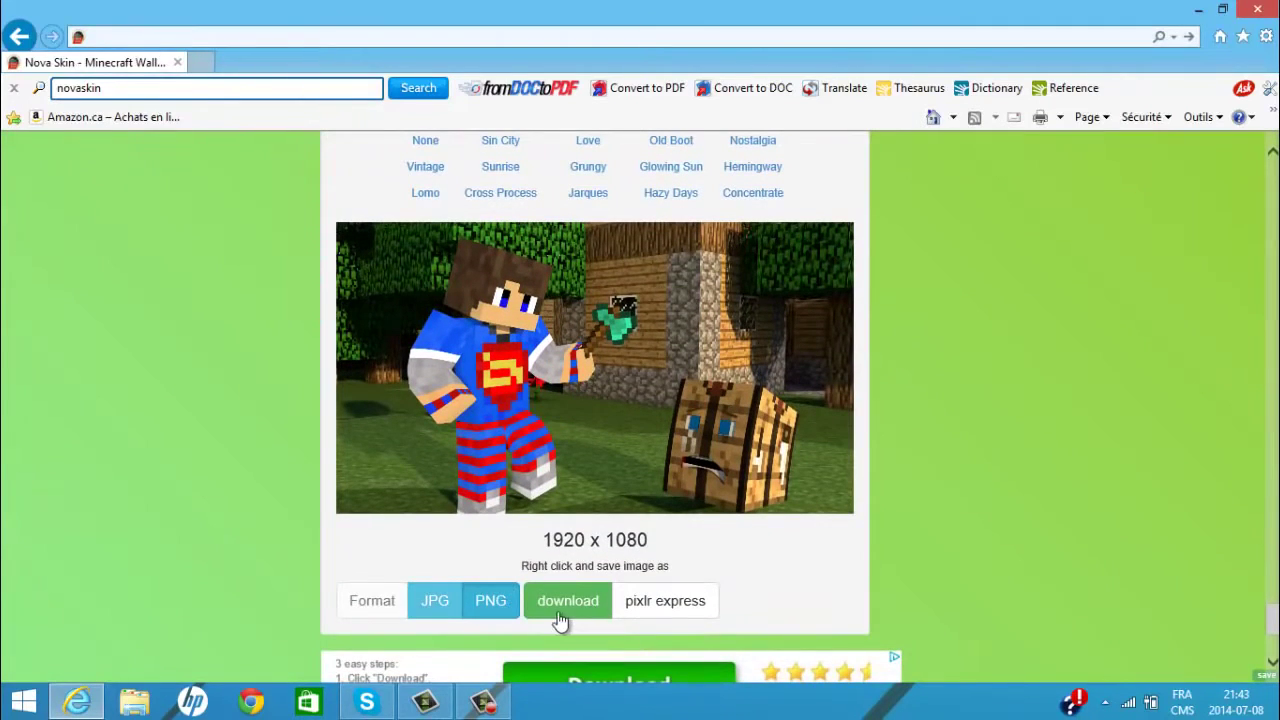
right_click(486, 397)
left_click(530, 480)
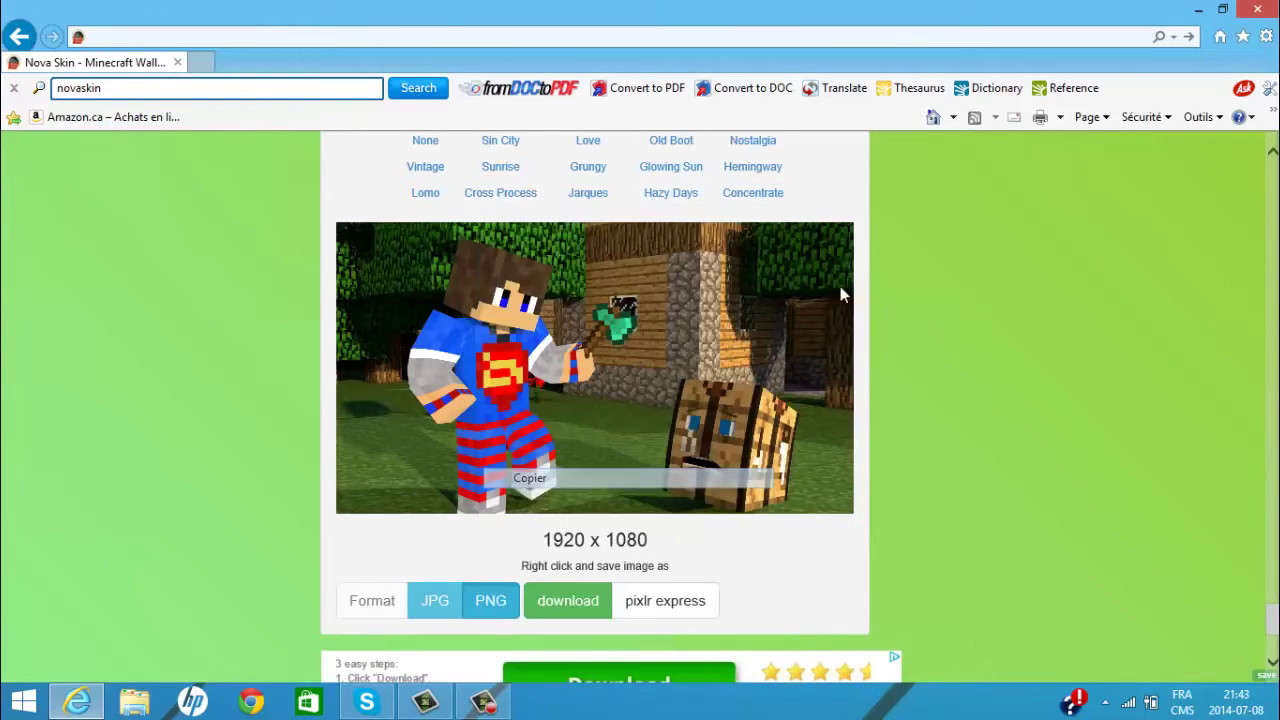
- Switch to PhotoFiltre 7, paste the copied wallpaper as a new image and maximize its window
left_click(1192, 14)
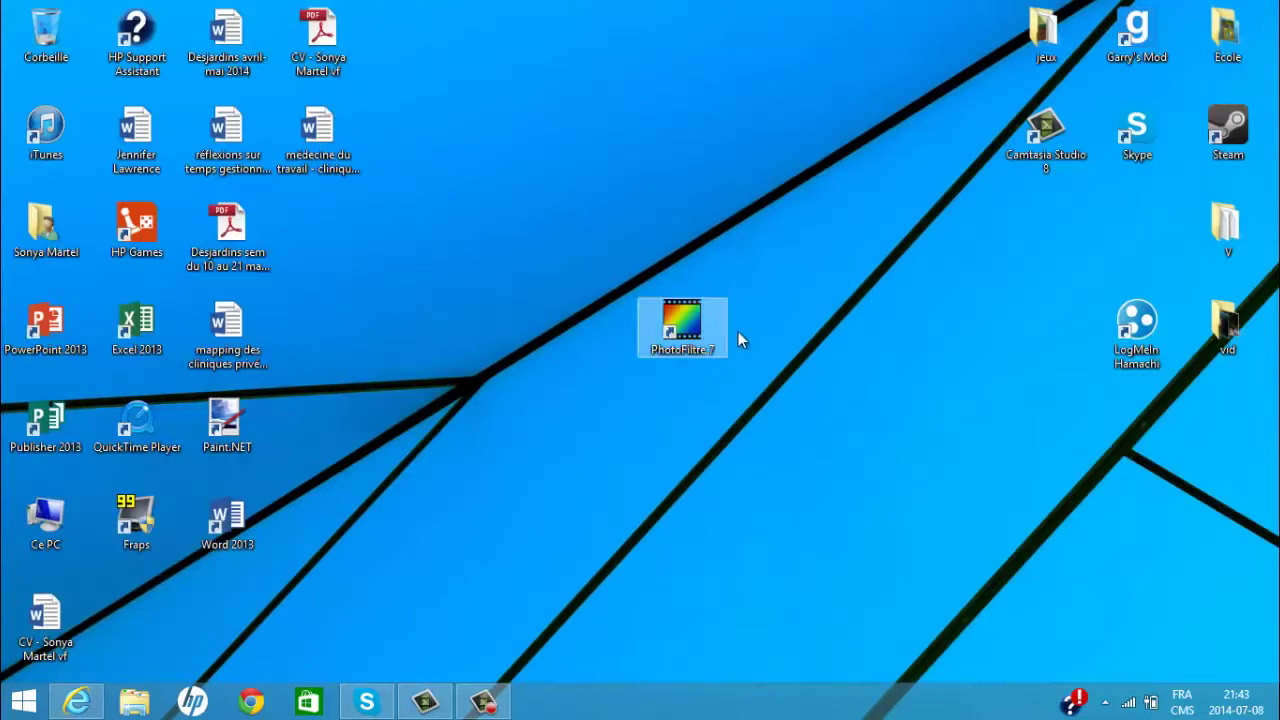
left_click_drag(691, 330, 1133, 232)
double_click(1124, 225)
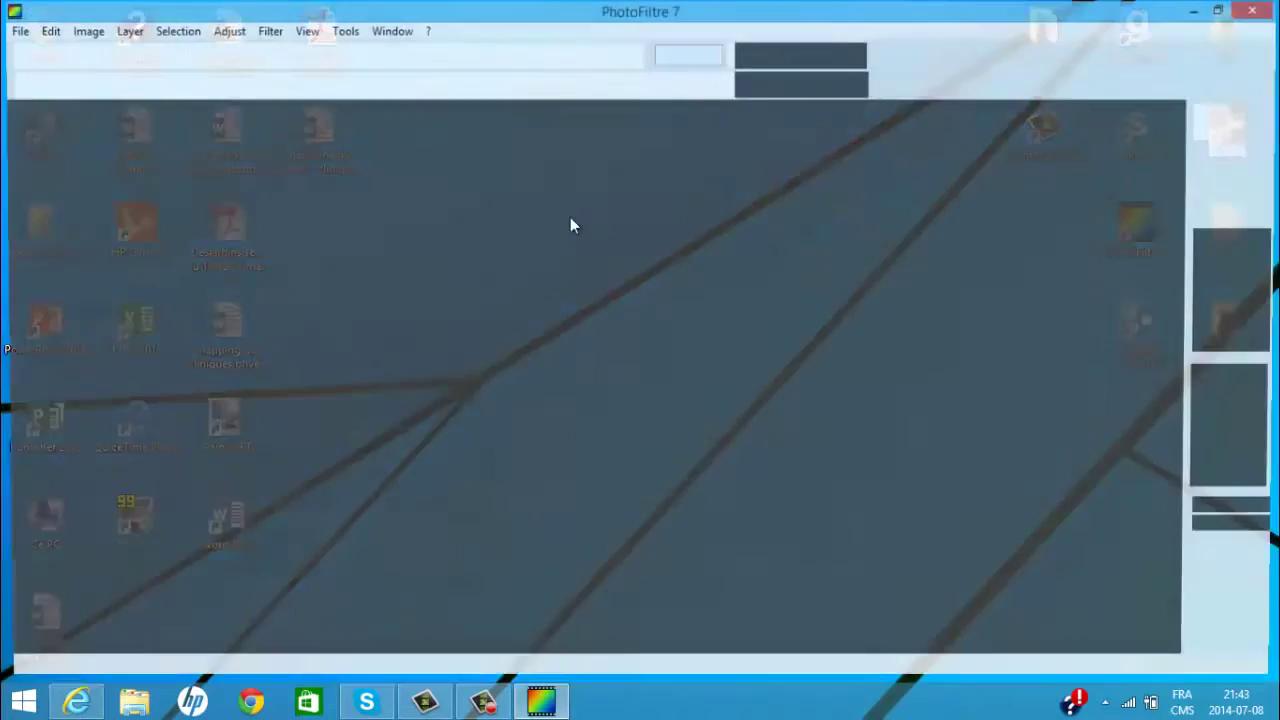
right_click(374, 209)
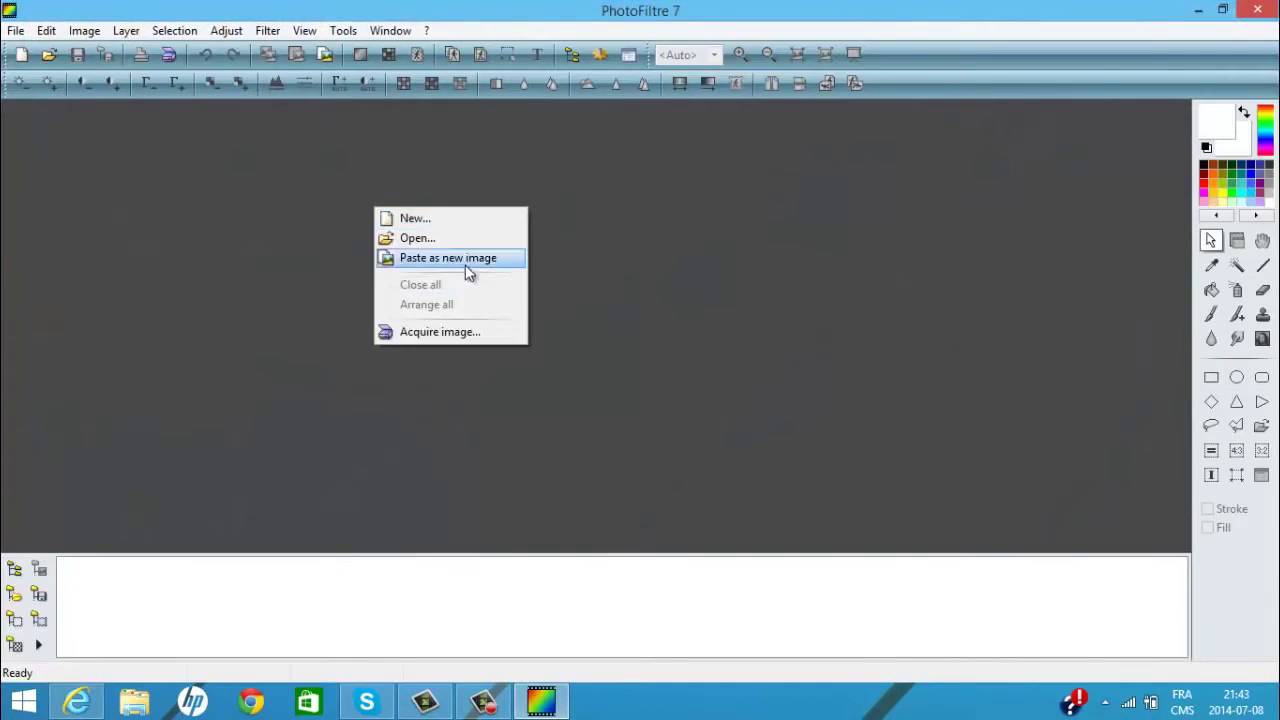
left_click(468, 260)
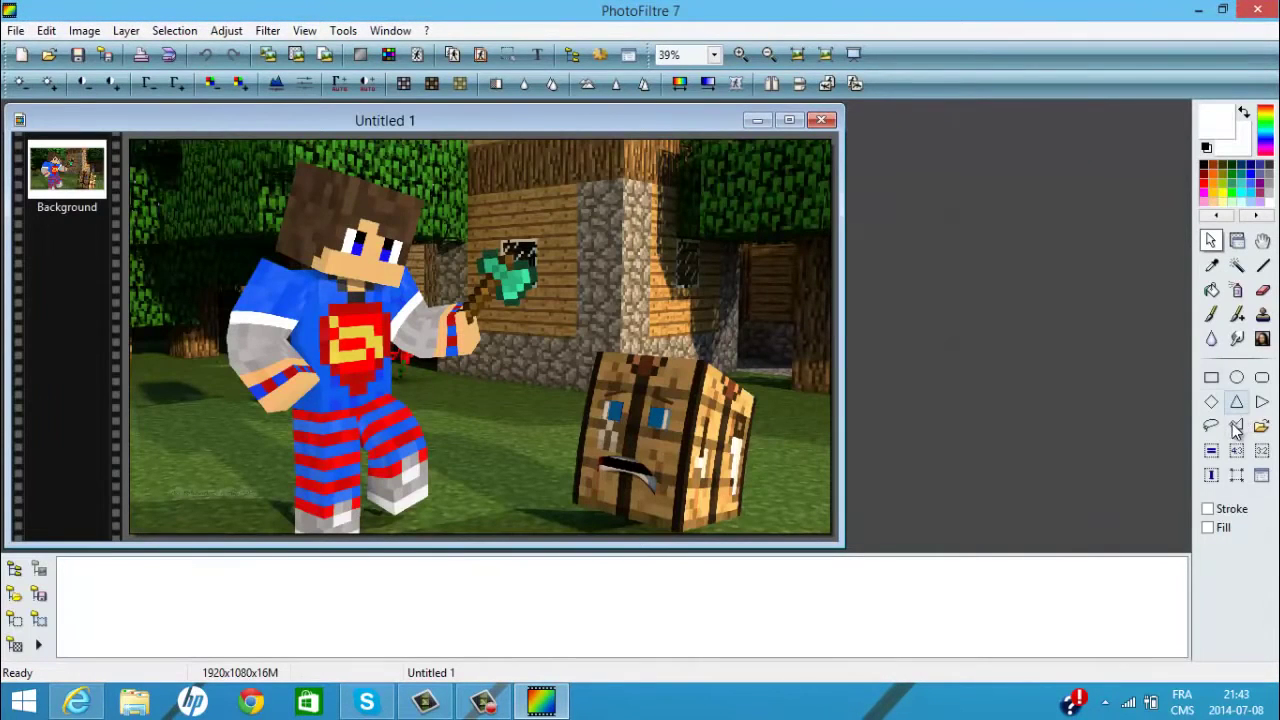
left_click(789, 120)
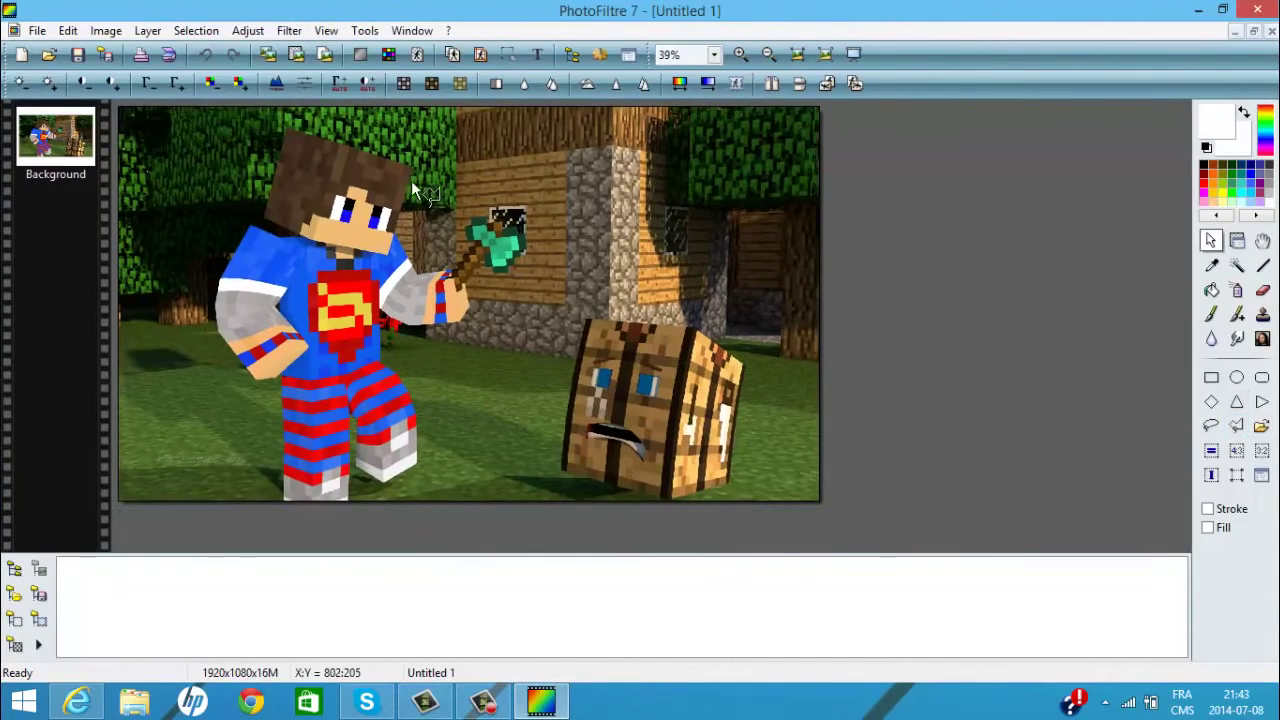
- Start a polygon selection at the top corner of the character's head and trace along the hair's upper edge to the opposite corner
scroll(459, 193, "up", 3)
scroll(507, 158, "up", 3)
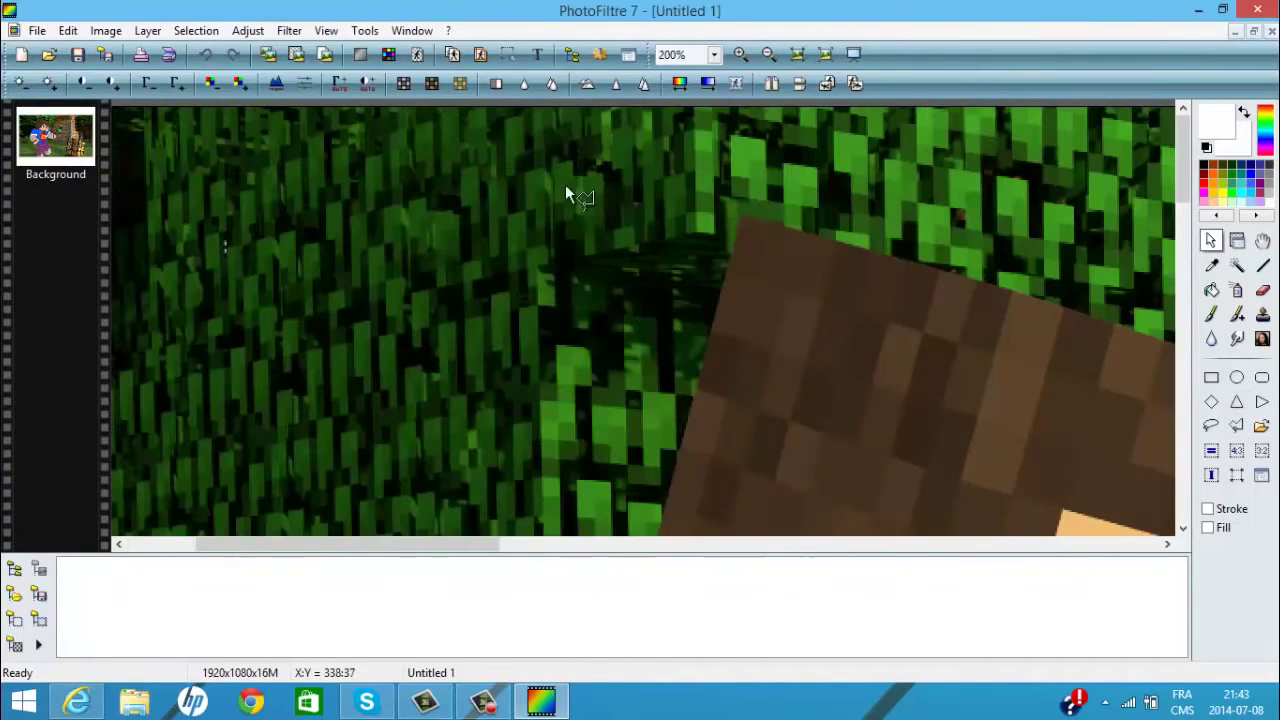
left_click(742, 215)
left_click_drag(378, 555, 552, 556)
left_click(449, 290)
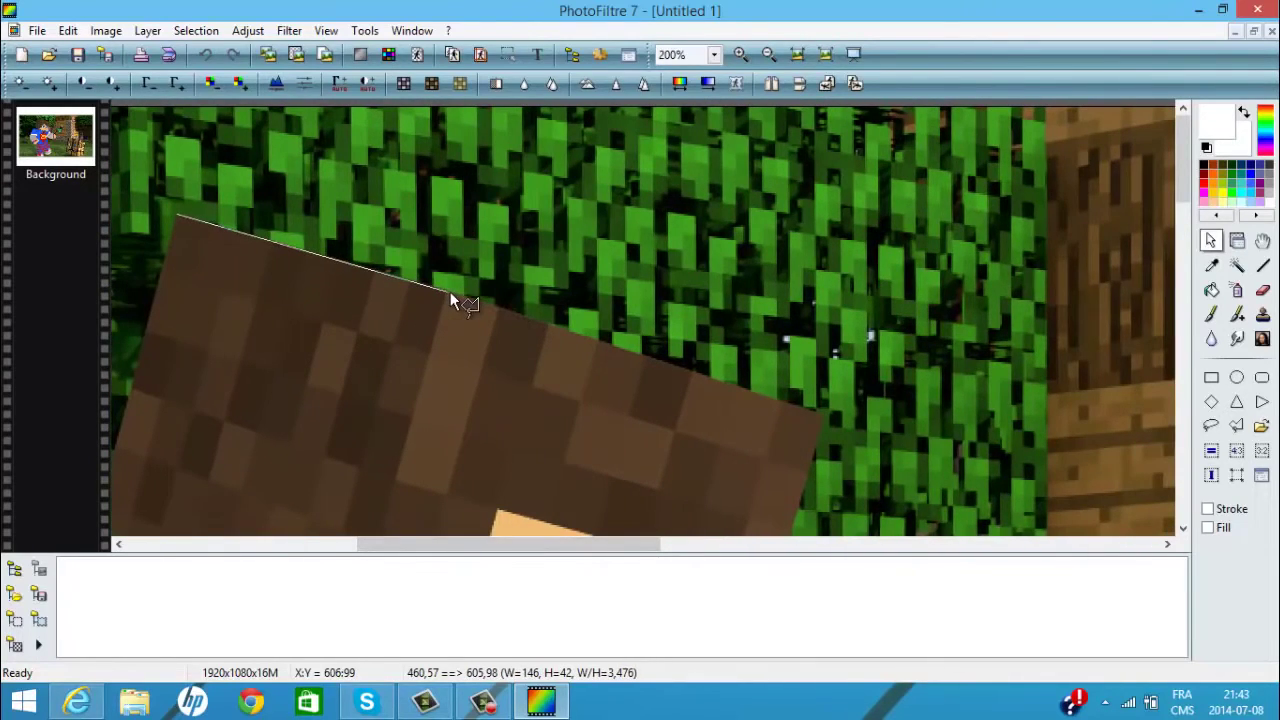
left_click(827, 416)
- Continue the polygon selection down the shoulder and around the axe-holding arm and hand to the torso, leaving out the axe head
left_click_drag(1186, 155, 1183, 248)
mouse_move(728, 292)
left_mouse_down()
mouse_move(850, 507)
mouse_move(1033, 480)
mouse_move(825, 500)
mouse_move(644, 545)
mouse_move(730, 549)
mouse_move(886, 519)
mouse_move(1205, 322)
mouse_move(1193, 267)
mouse_move(1182, 300)
mouse_move(846, 275)
mouse_move(692, 305)
left_mouse_up()
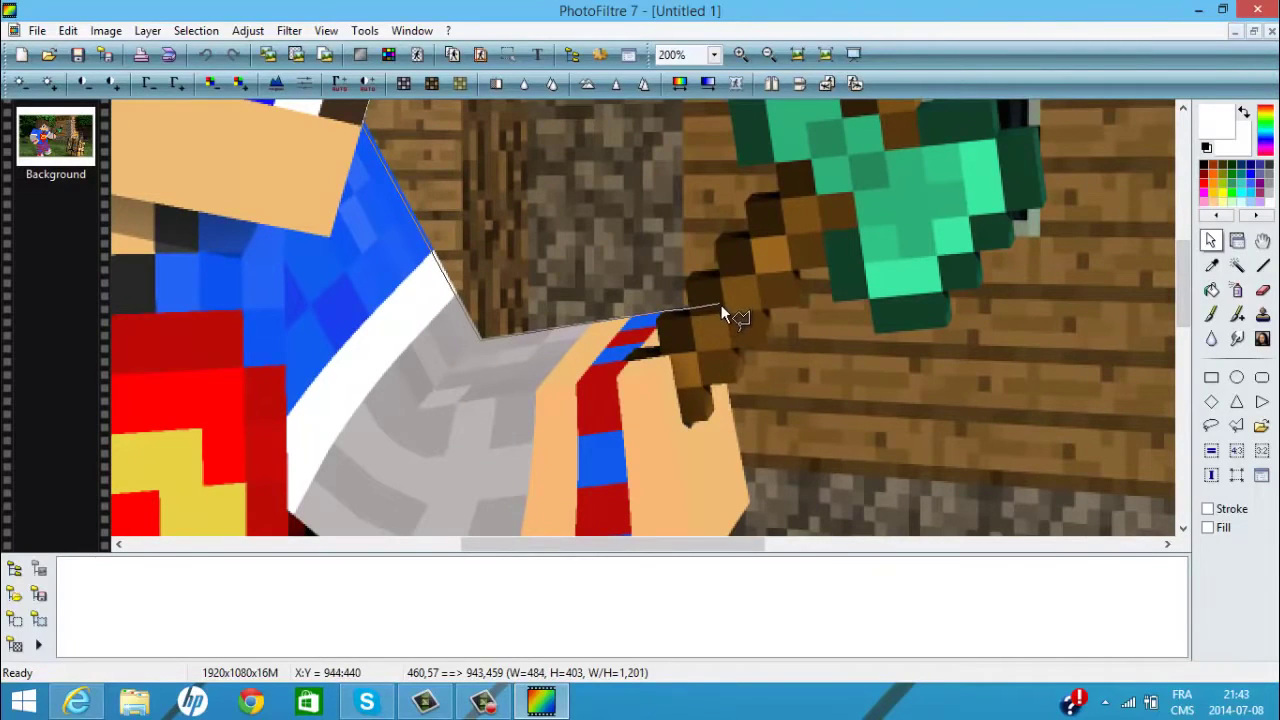
mouse_move(715, 304)
left_mouse_down()
mouse_move(819, 198)
mouse_move(740, 339)
left_mouse_up()
mouse_move(711, 464)
left_mouse_down()
mouse_move(744, 485)
mouse_move(752, 510)
mouse_move(1236, 340)
left_mouse_up()
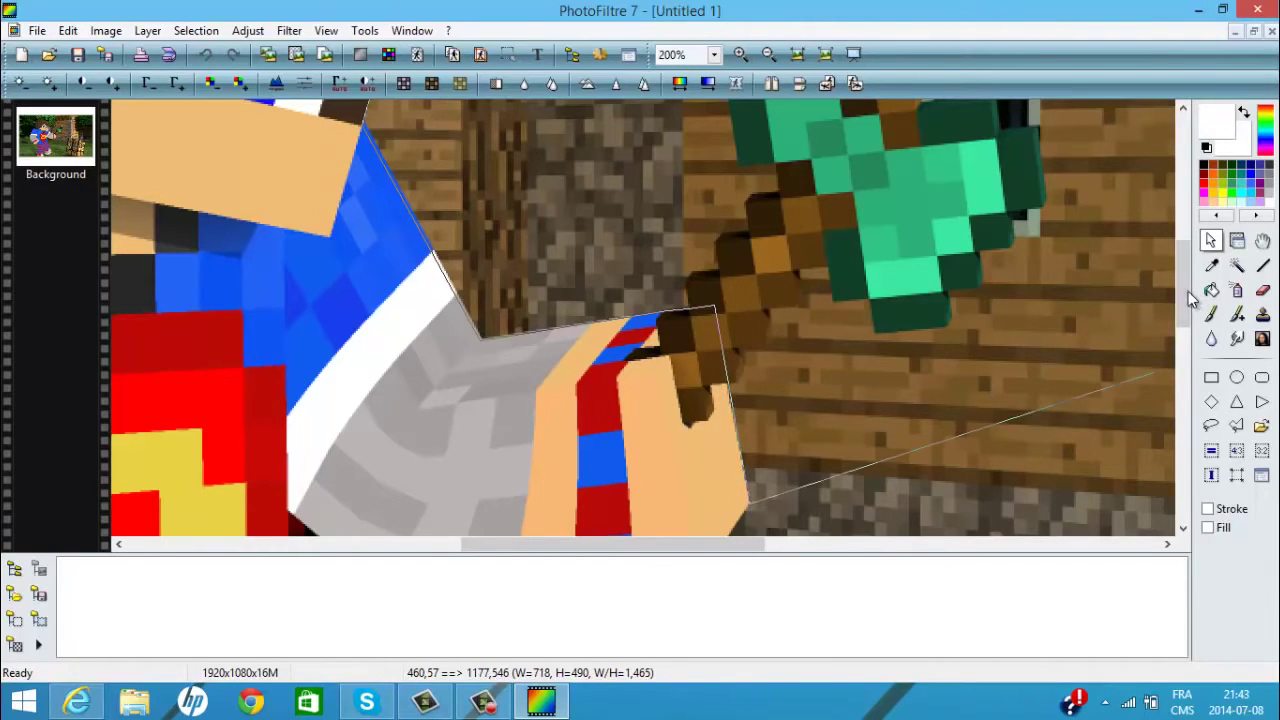
scroll(1188, 291, "down", 3)
mouse_move(1188, 291)
left_mouse_down()
mouse_move(700, 417)
mouse_move(390, 440)
mouse_move(455, 449)
mouse_move(443, 450)
left_mouse_up()
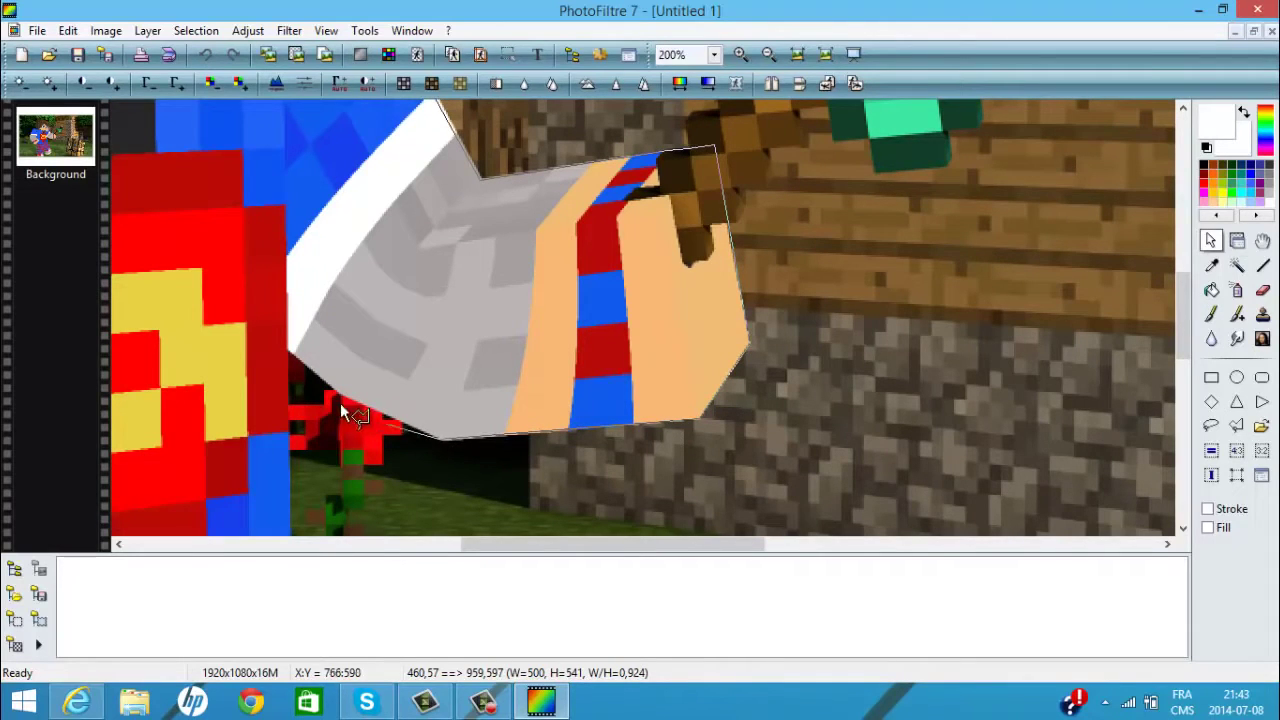
left_click(289, 349)
- Extend the polygon selection down the torso and the outer edge of the bent leg to the lowest corner of its shoe
left_click_drag(735, 543, 619, 543)
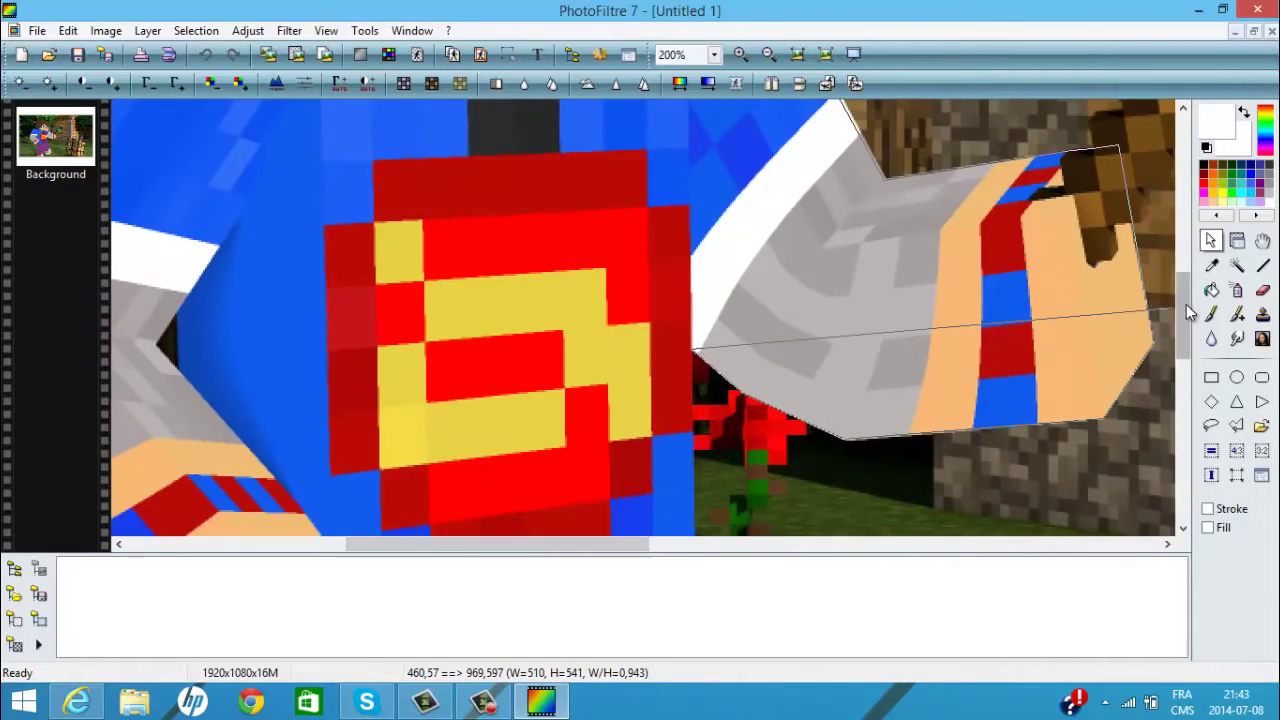
left_click_drag(1186, 304, 1181, 396)
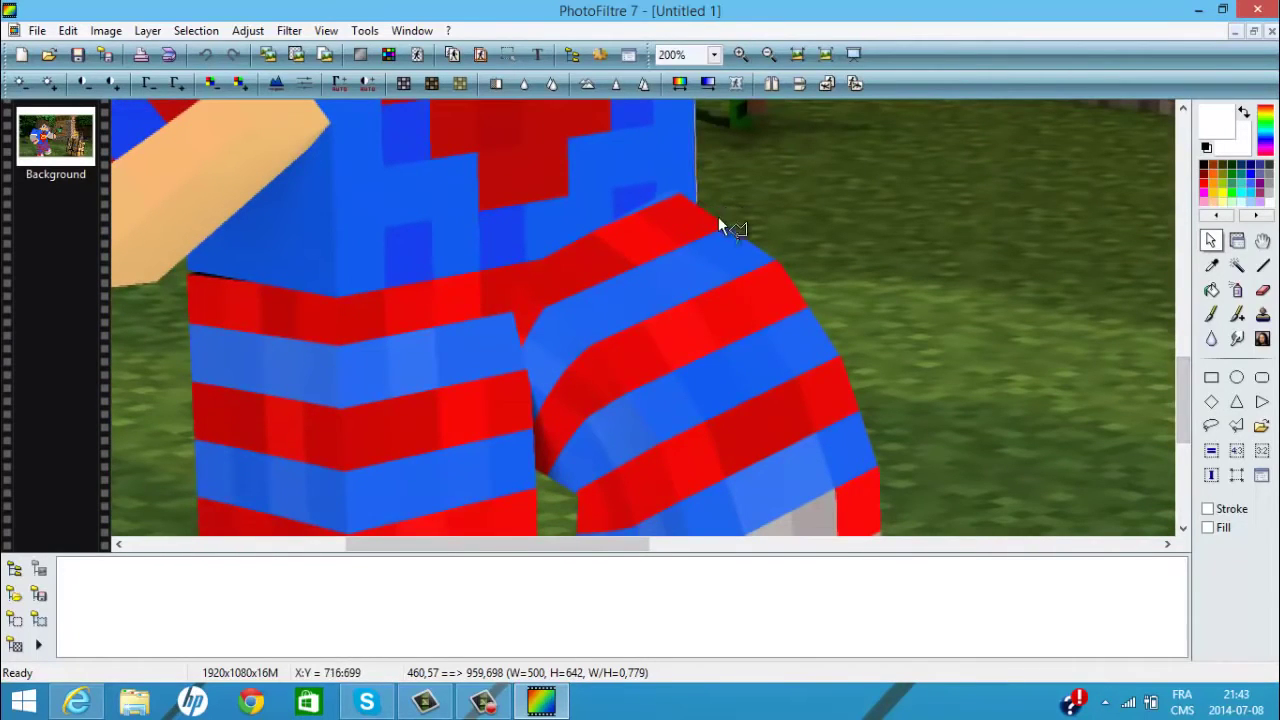
left_click(781, 263)
left_click(877, 467)
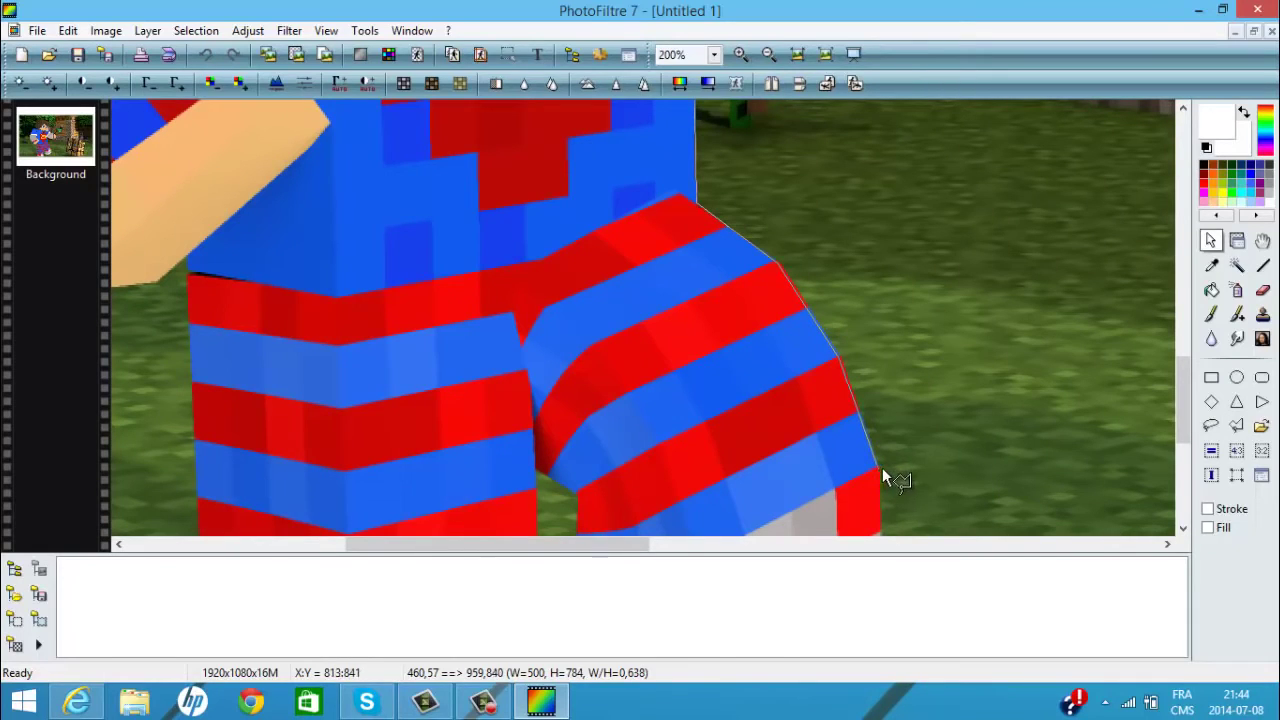
left_click_drag(1182, 380, 1185, 495)
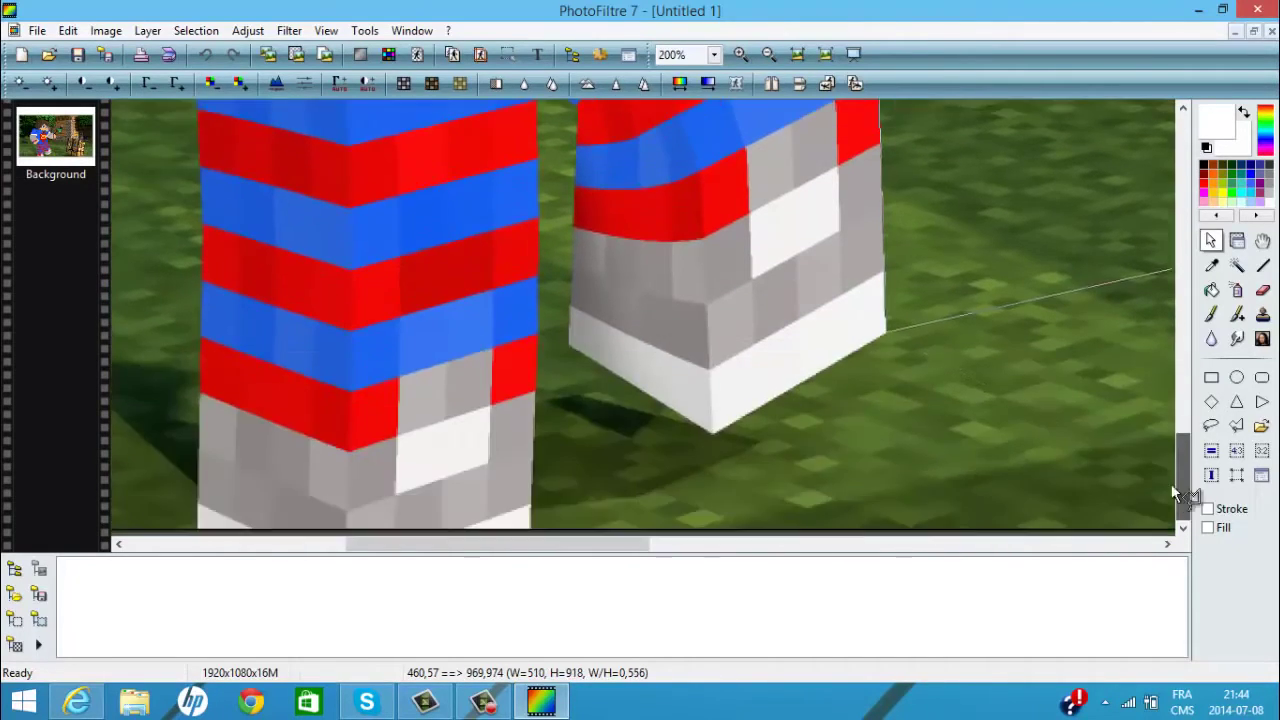
left_click(713, 436)
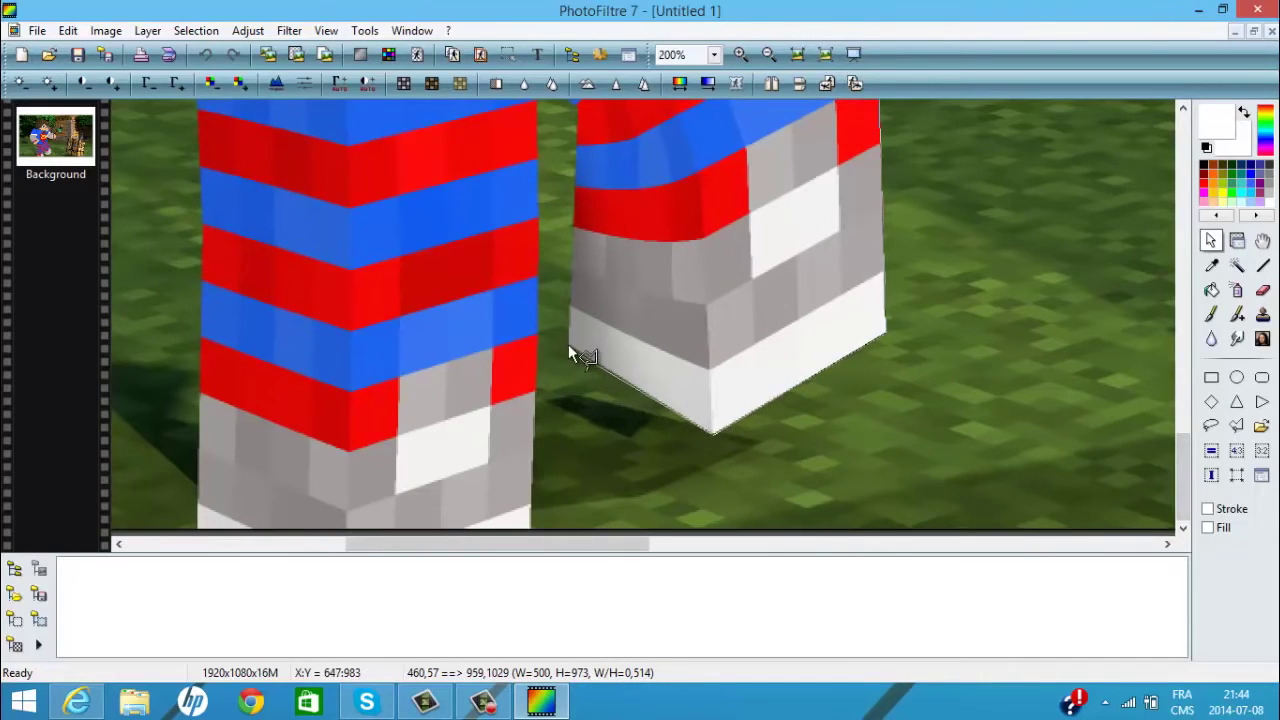
- Trace the polygon selection up the bent leg's inner edge, down the straight leg and across its foot along the image's bottom edge
left_click(576, 104)
left_click_drag(1186, 457, 1186, 415)
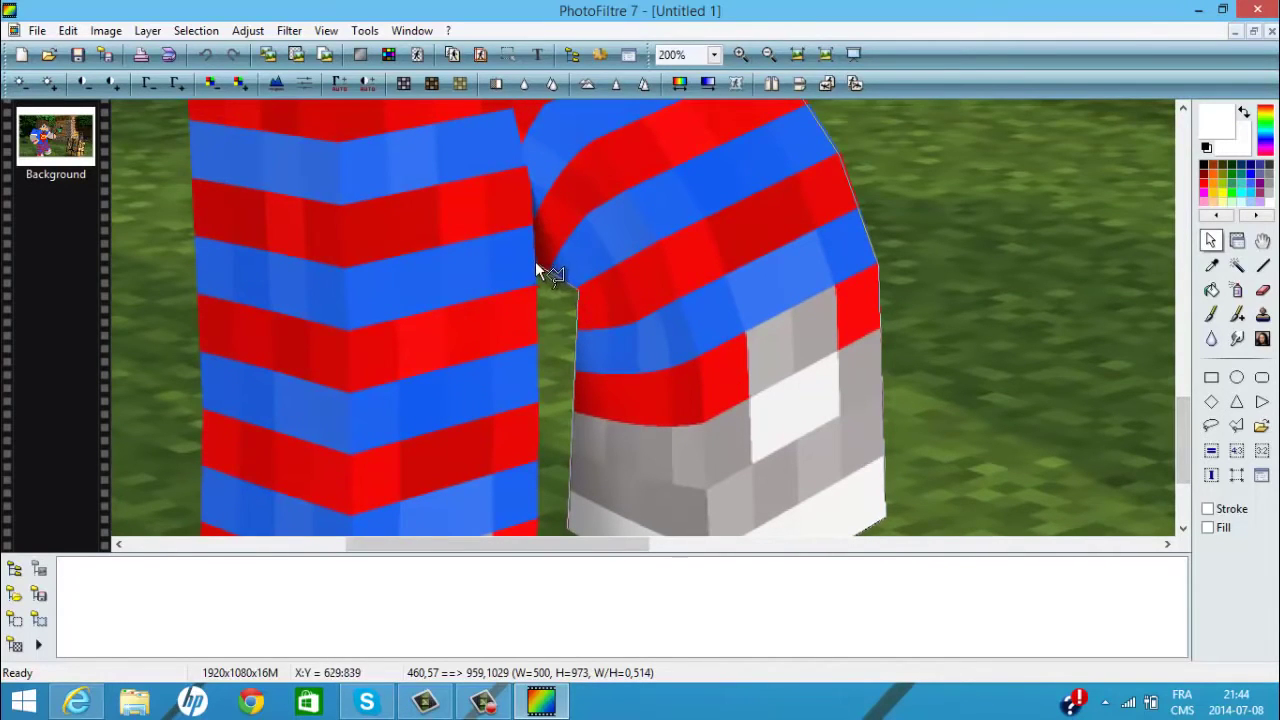
left_click(536, 299)
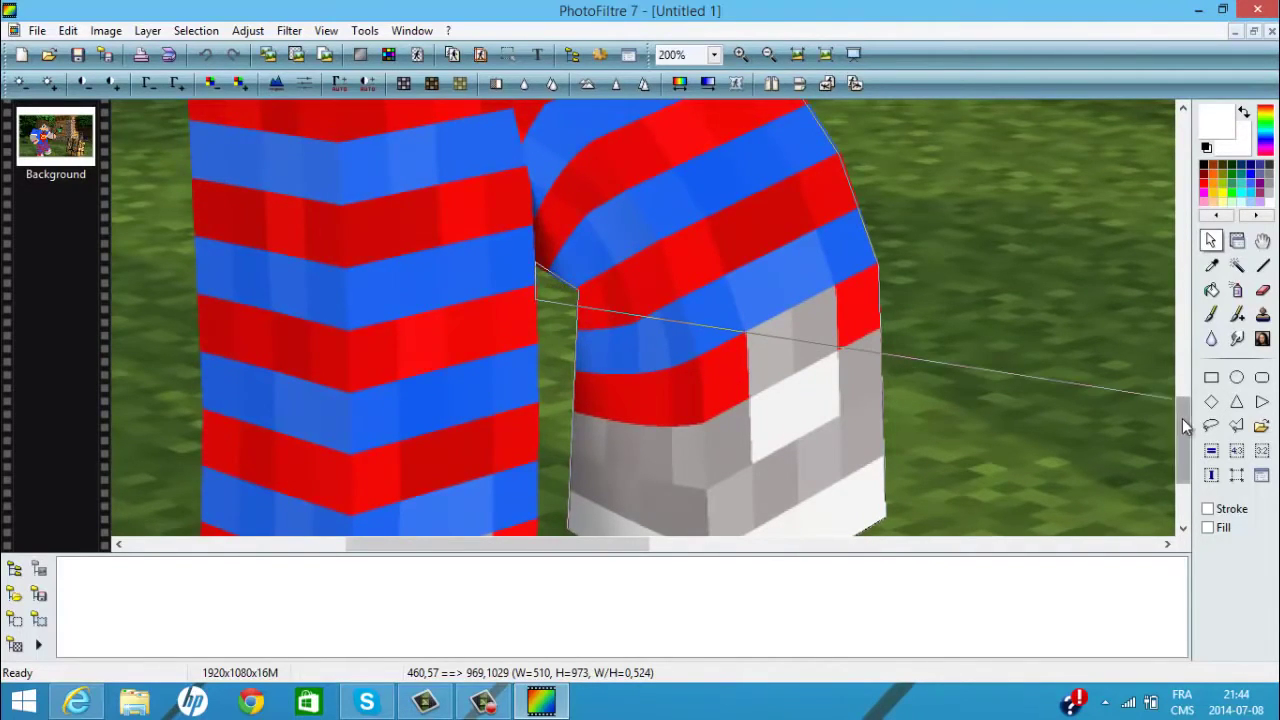
left_click_drag(1184, 425, 1184, 460)
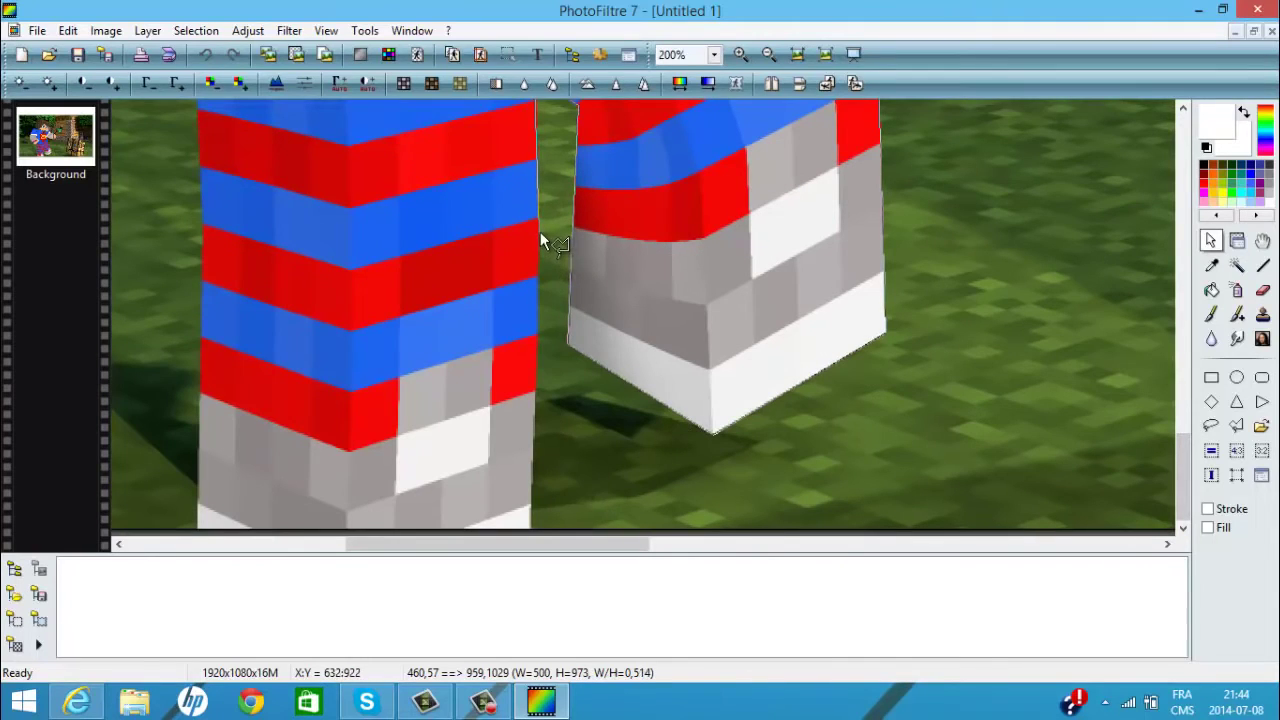
left_click(537, 323)
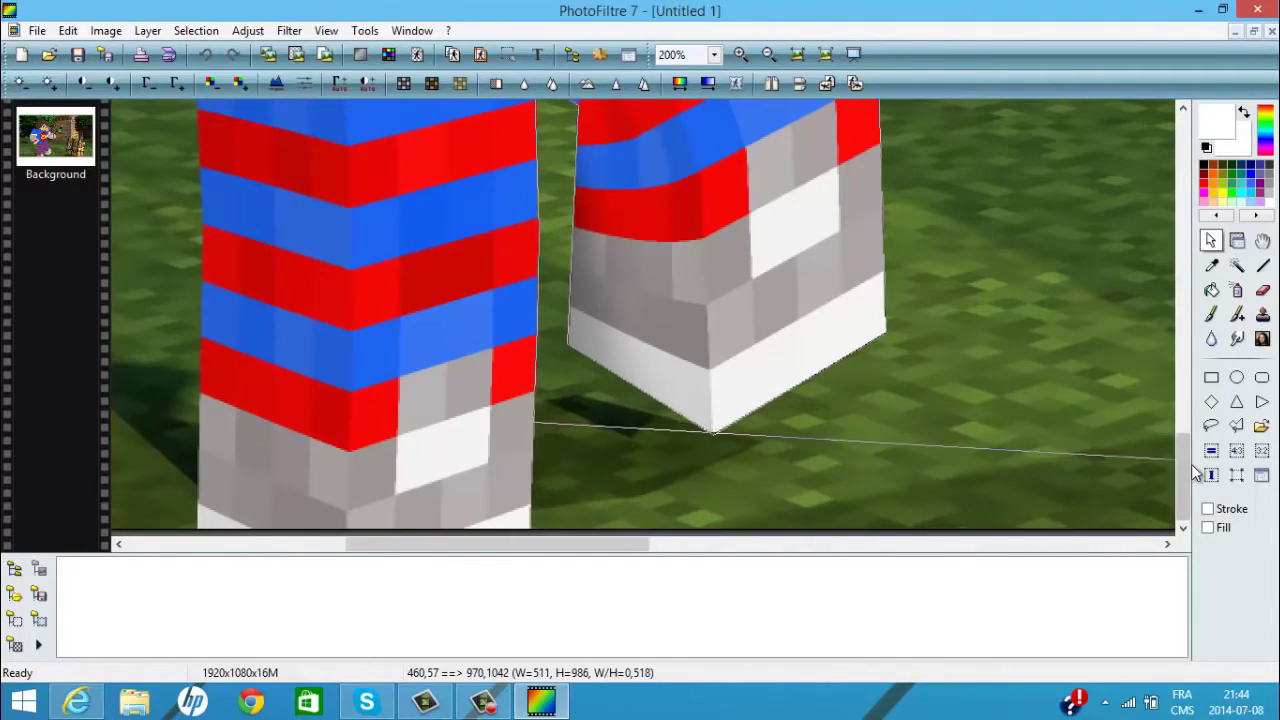
left_click(531, 527)
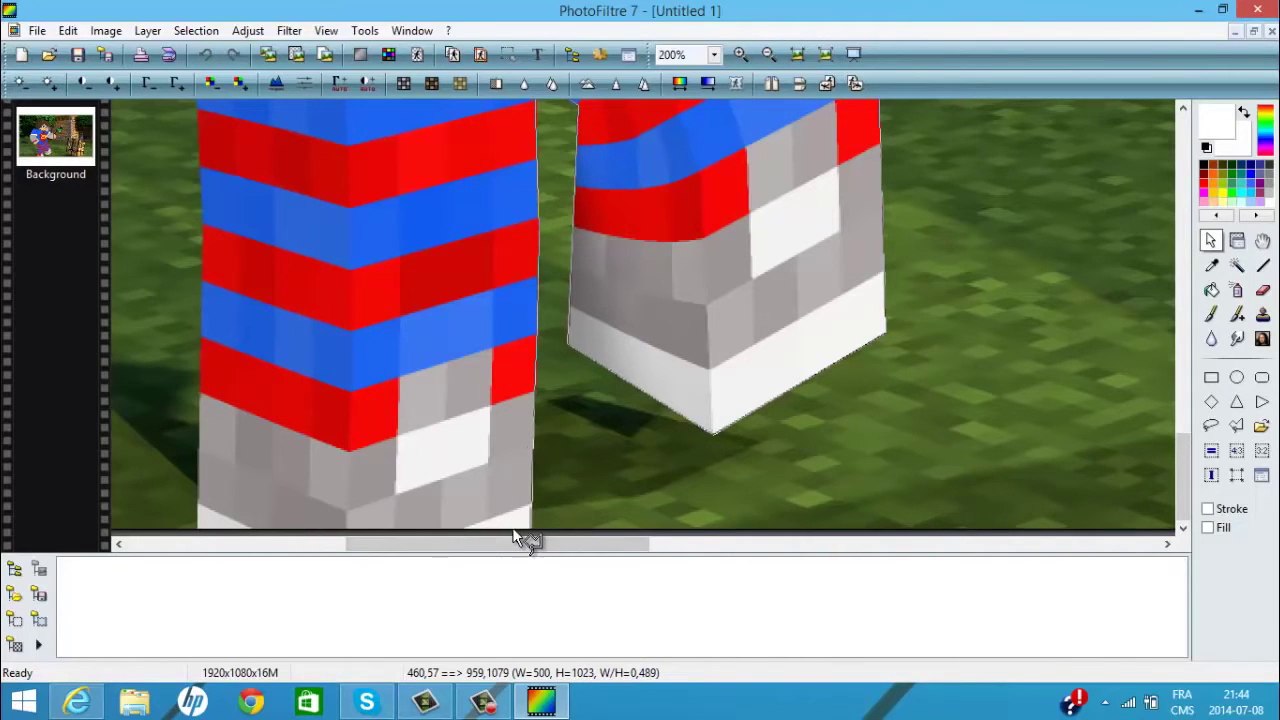
left_click(198, 529)
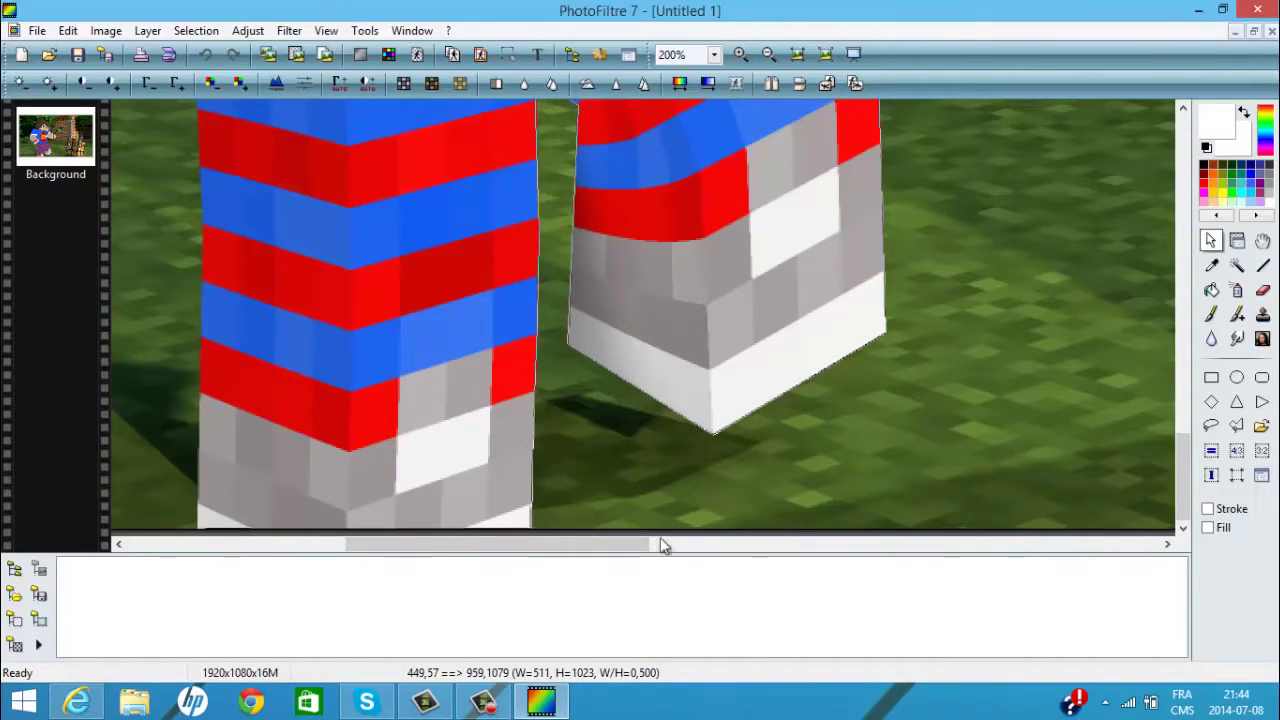
- Continue the polygon selection up the straight leg's outer edge to the waist
left_click_drag(1184, 492, 1186, 478)
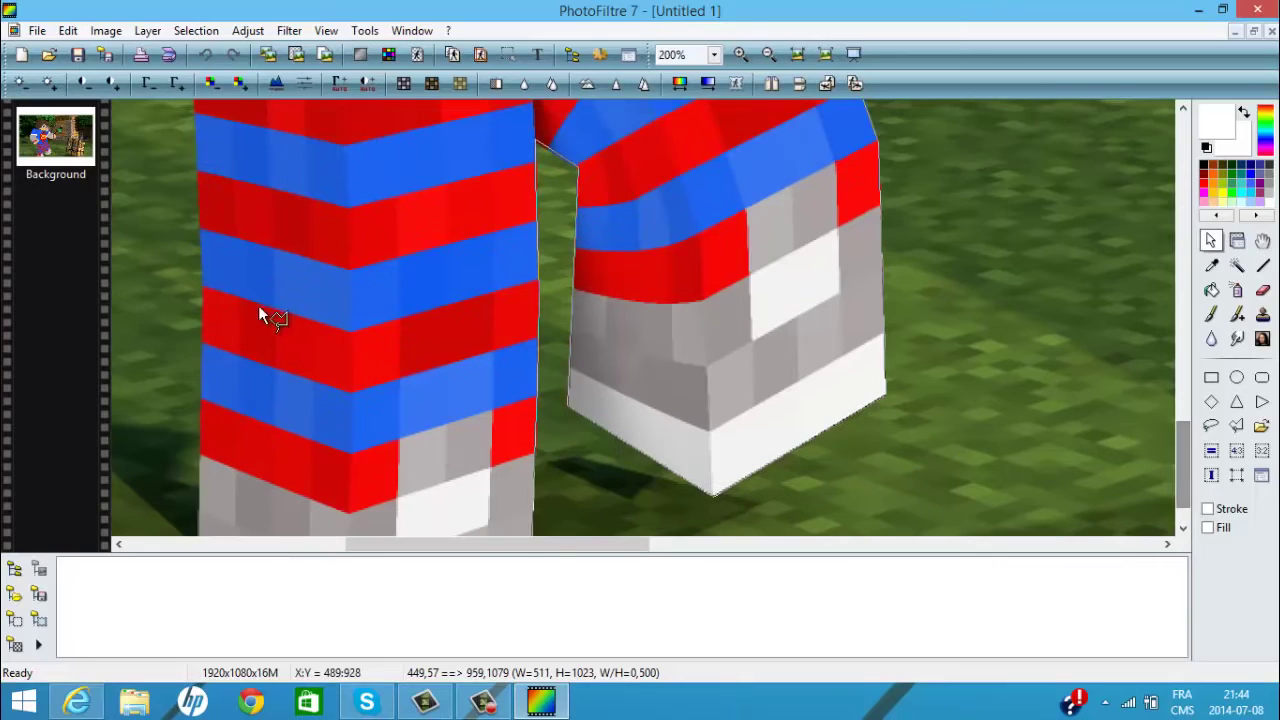
left_click(202, 335)
left_click(204, 266)
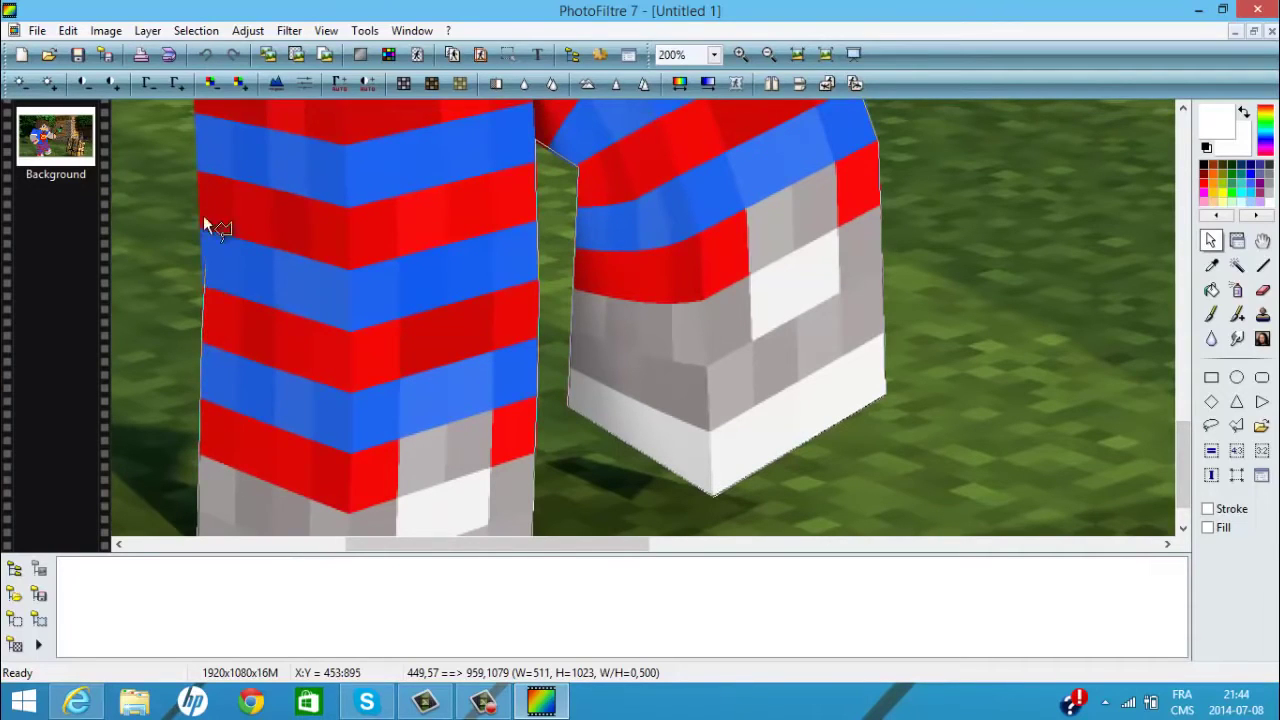
left_click(196, 134)
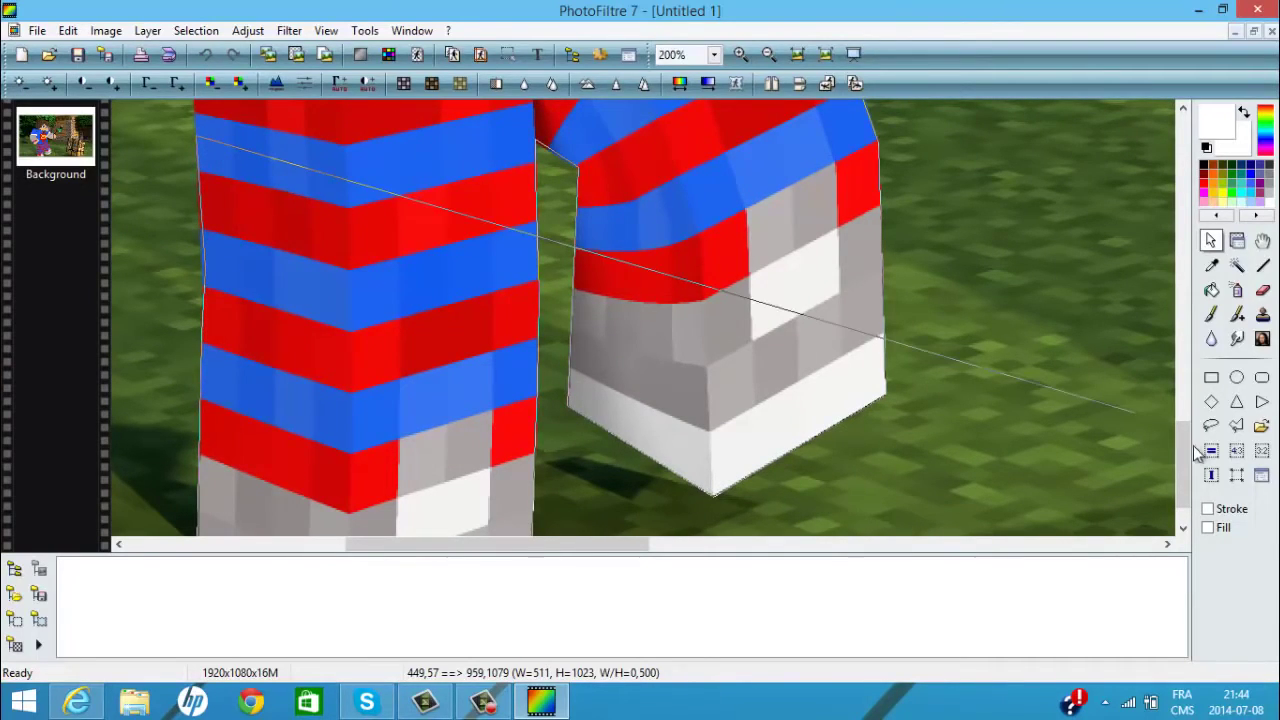
left_click_drag(1183, 454, 1183, 428)
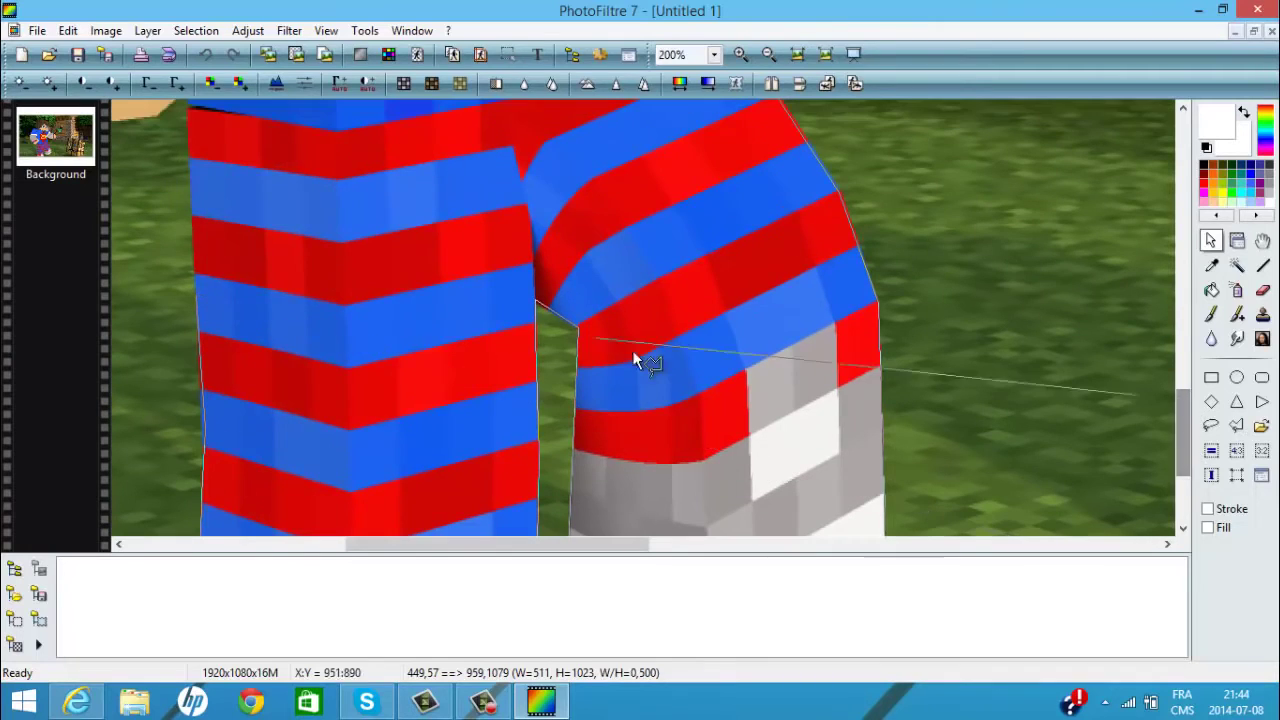
left_click(195, 107)
- Extend the polygon selection from the waist around the hand on the hip and along the outer edge of the forearm
left_click_drag(1182, 432, 1180, 410)
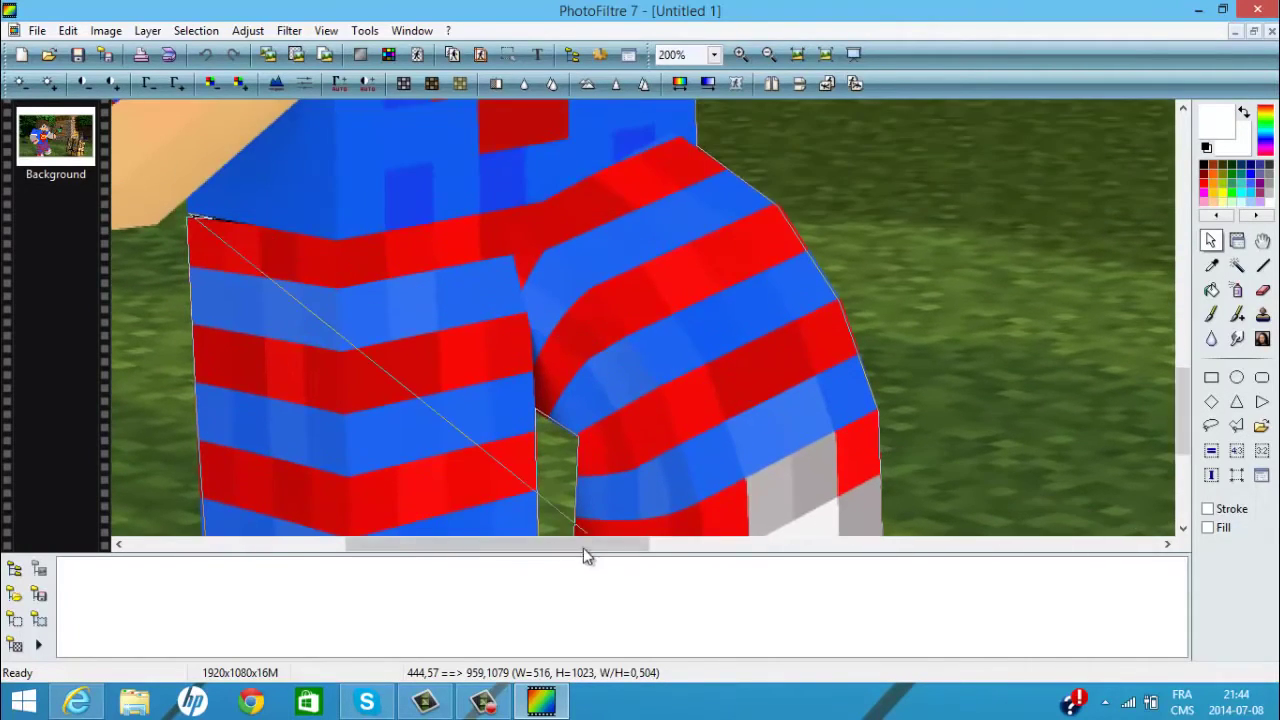
left_click_drag(583, 549, 465, 547)
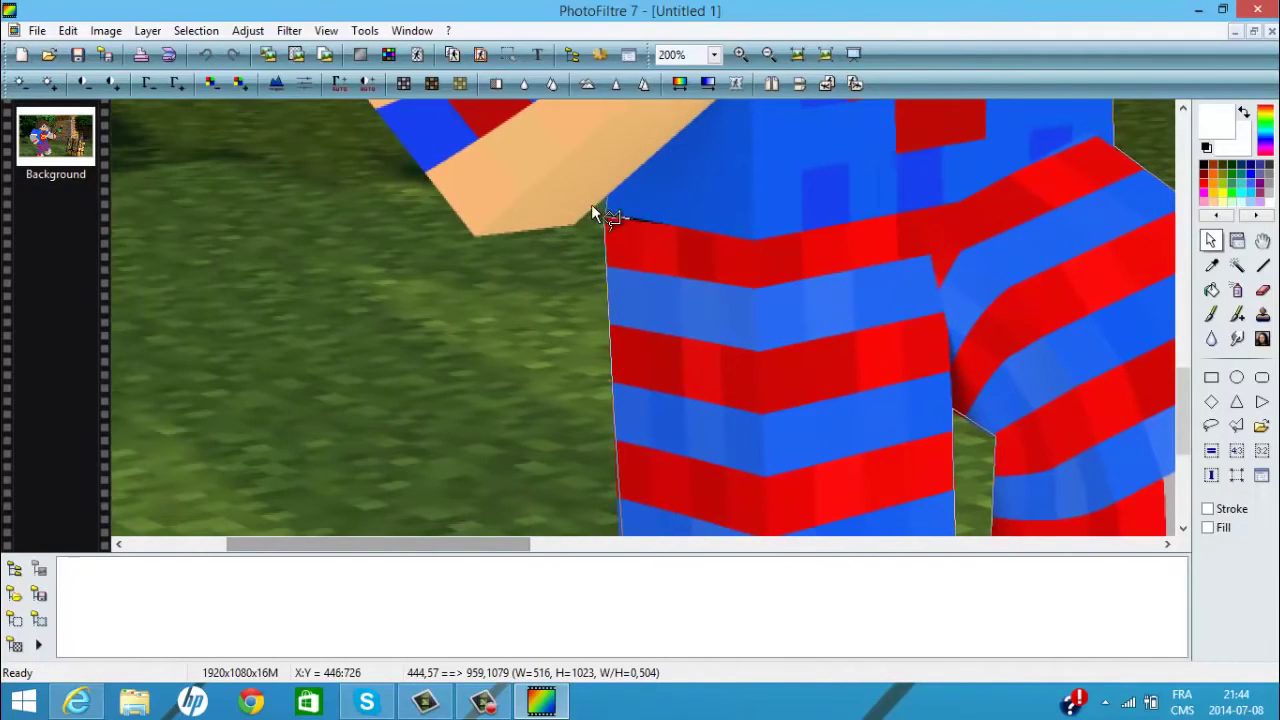
left_click(574, 225)
left_click(474, 236)
left_click_drag(1190, 425, 1188, 383)
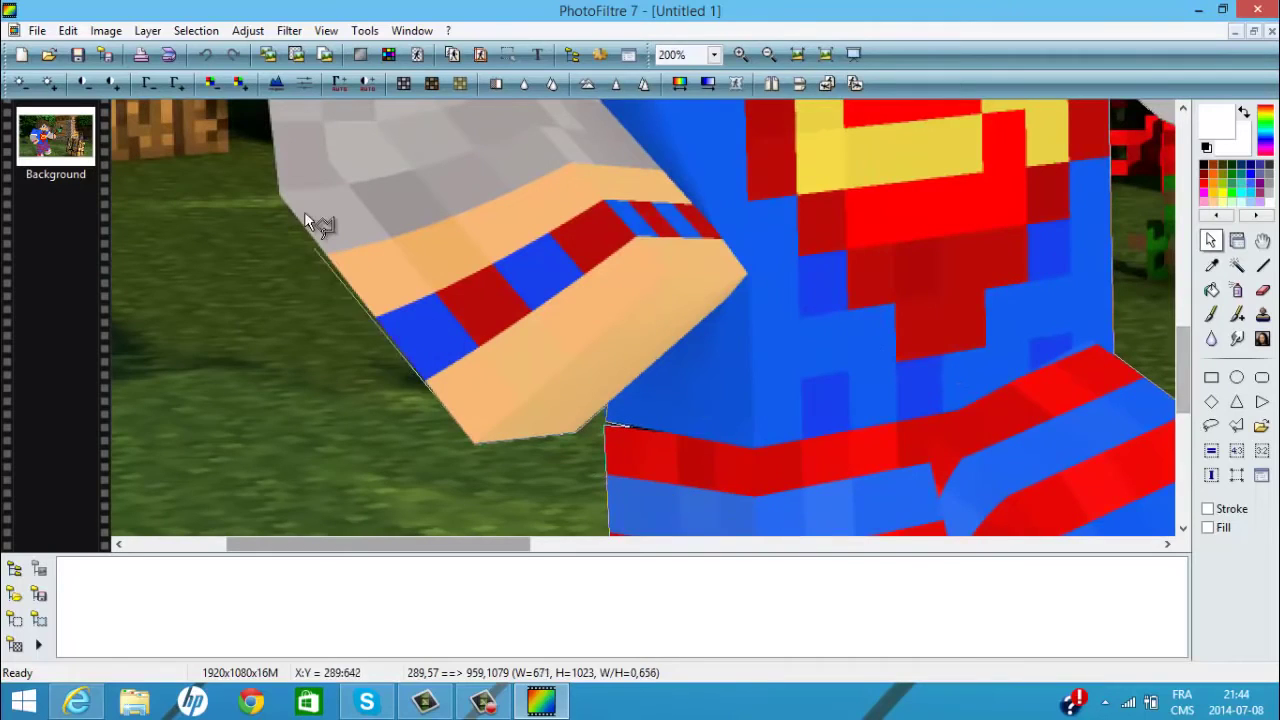
left_click(282, 194)
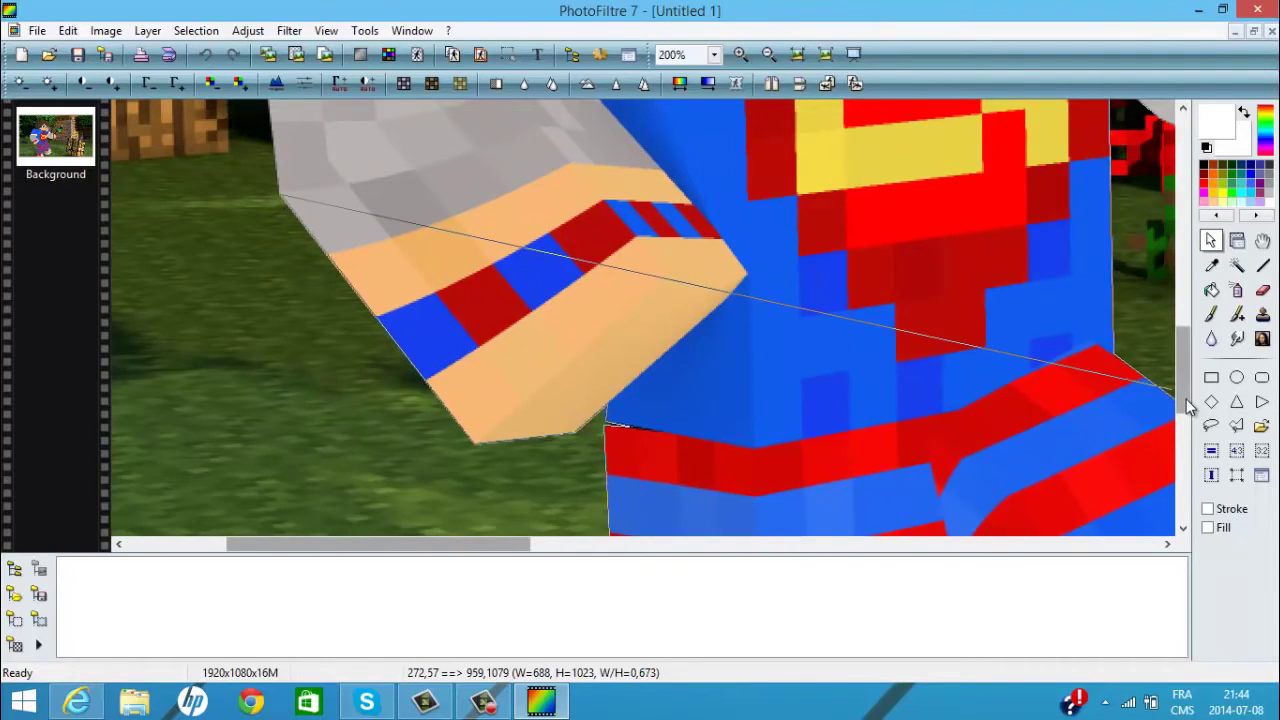
- Trace the polygon selection around the bent elbow and up the outer edge of the sleeve to the shoulder's top corner
left_click_drag(1186, 400, 1186, 345)
left_click(263, 313)
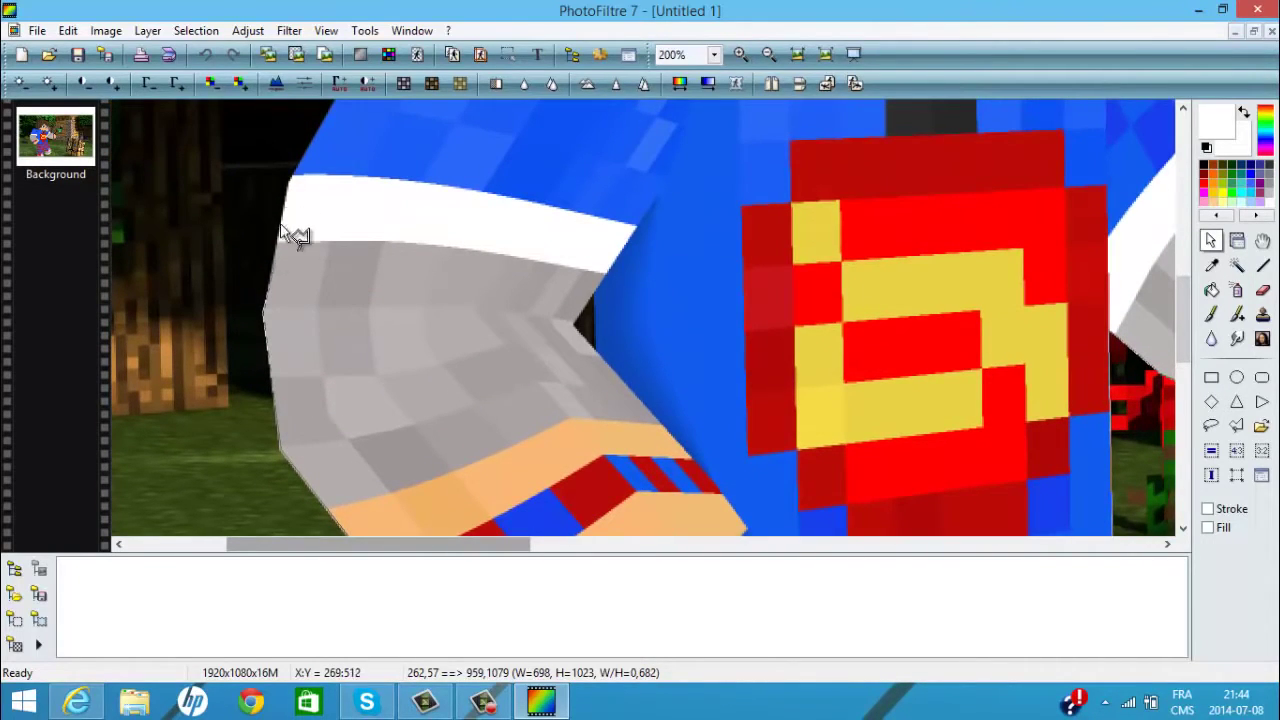
left_click(290, 174)
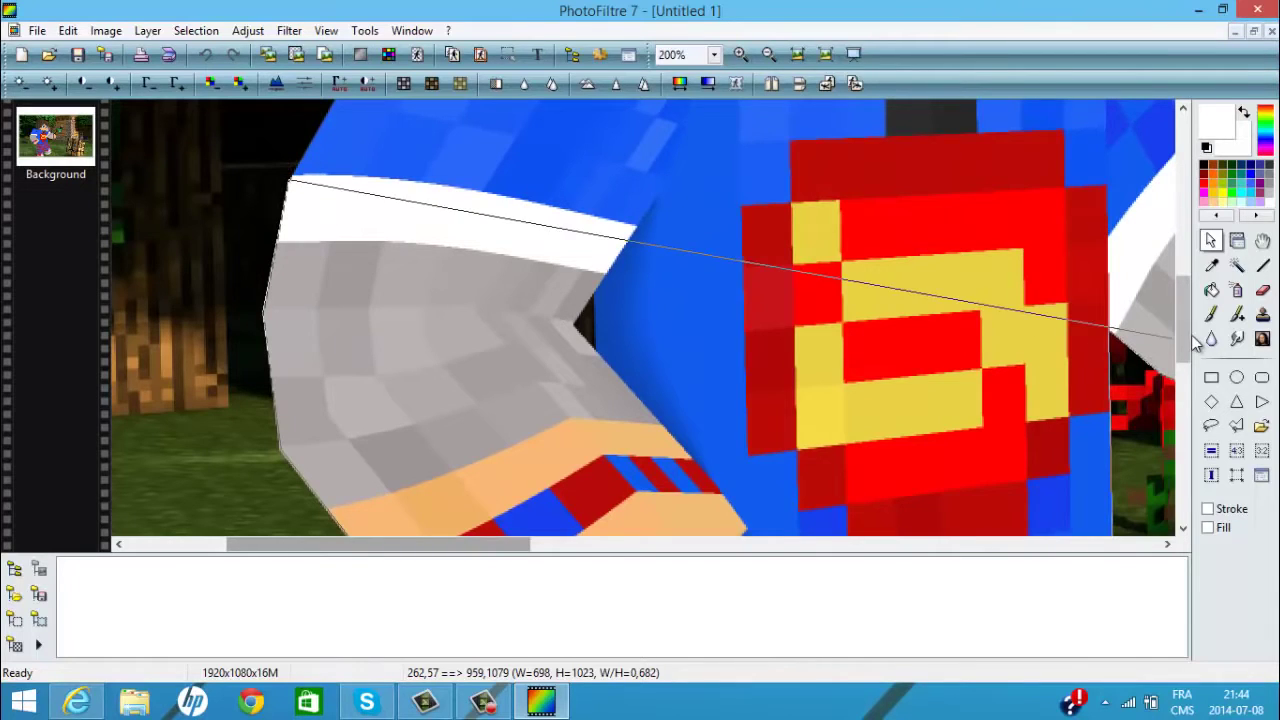
left_click_drag(1196, 319, 1199, 265)
left_click(448, 127)
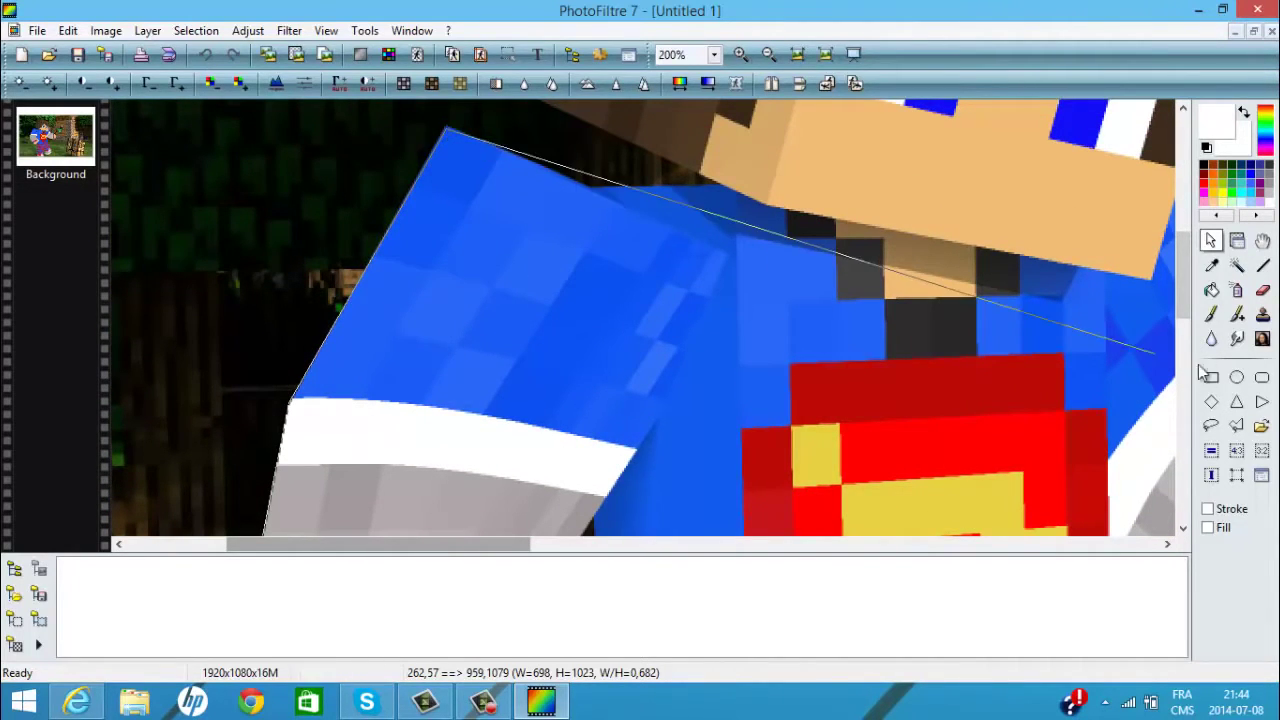
- Continue the polygon along the shoulder to the neck and around the side of the head, closing the selection at its starting corner
left_click_drag(1186, 265, 1186, 240)
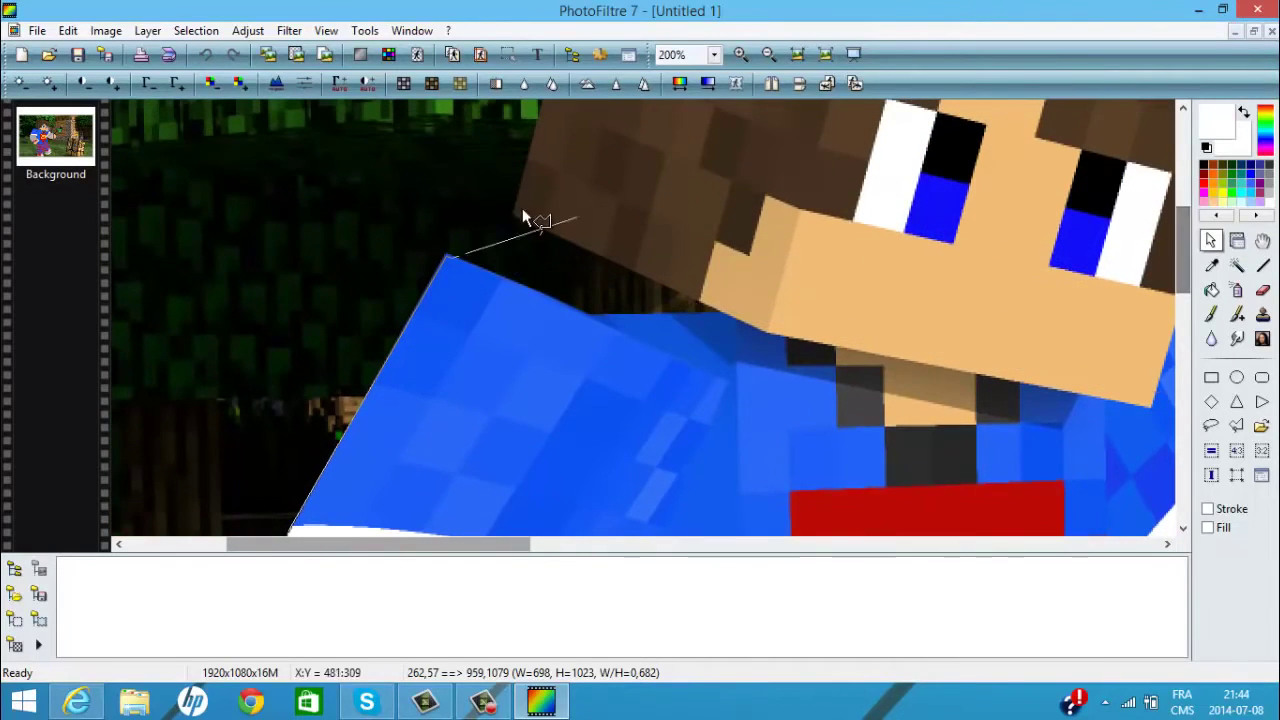
left_click(586, 313)
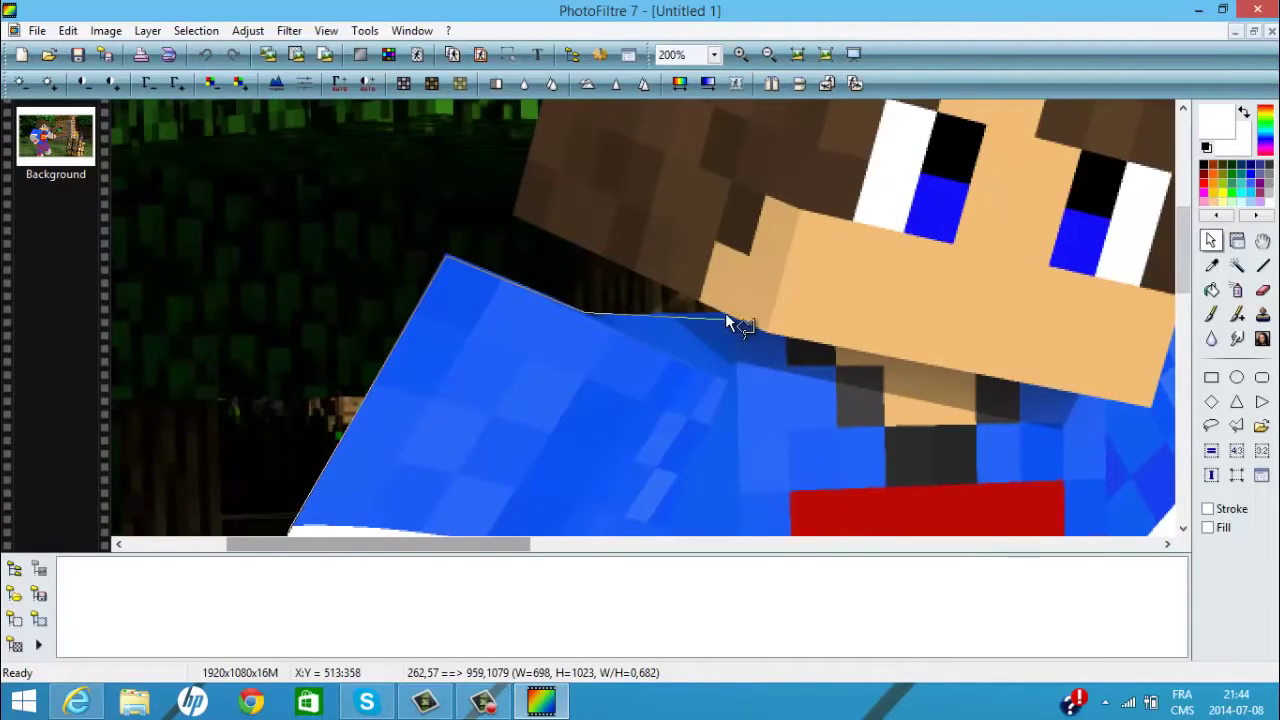
left_click(513, 216)
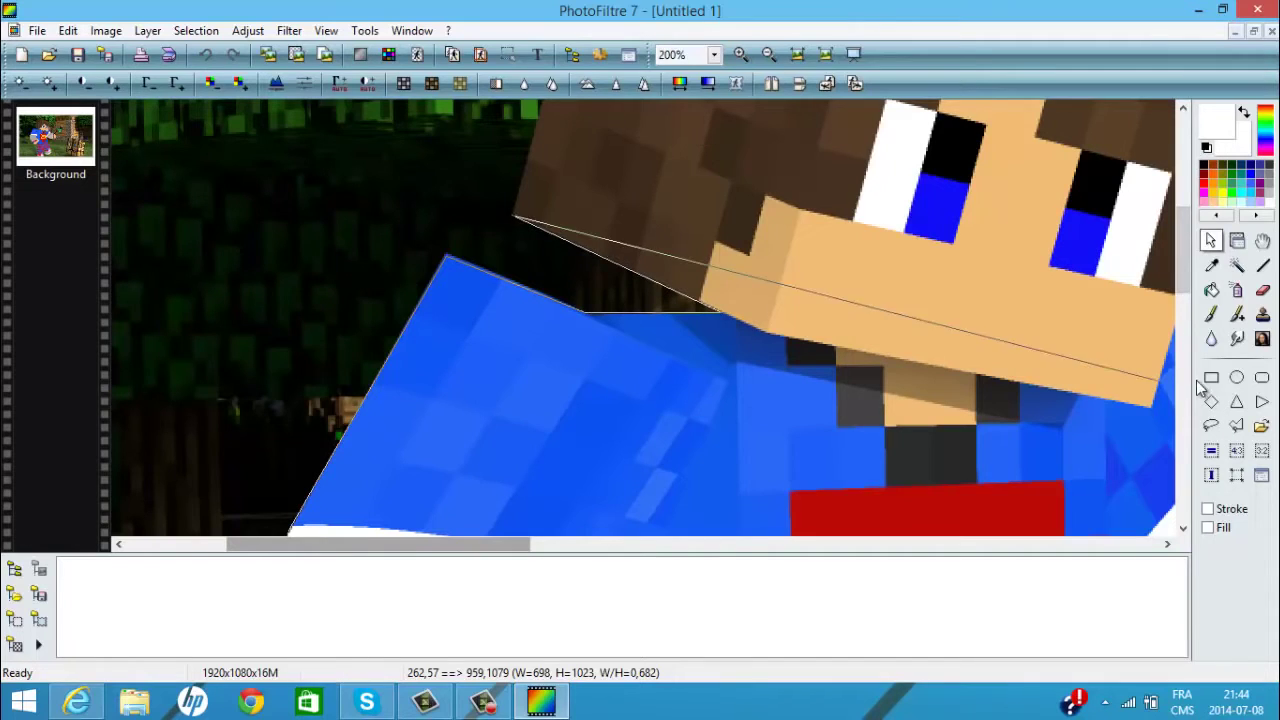
mouse_move(1187, 250)
left_mouse_down()
mouse_move(1201, 229)
mouse_move(1185, 168)
left_mouse_up()
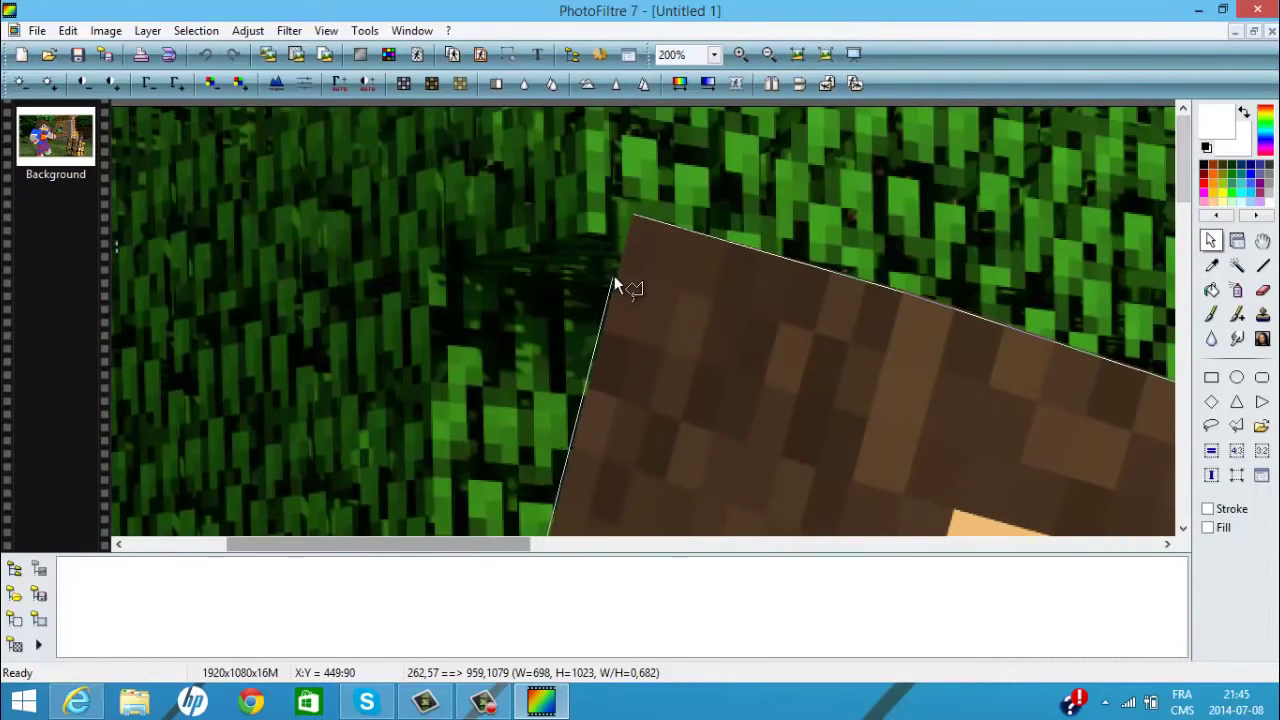
left_click(634, 216)
- Copy the selected character and close the original wallpaper image without saving changes
right_click(662, 306)
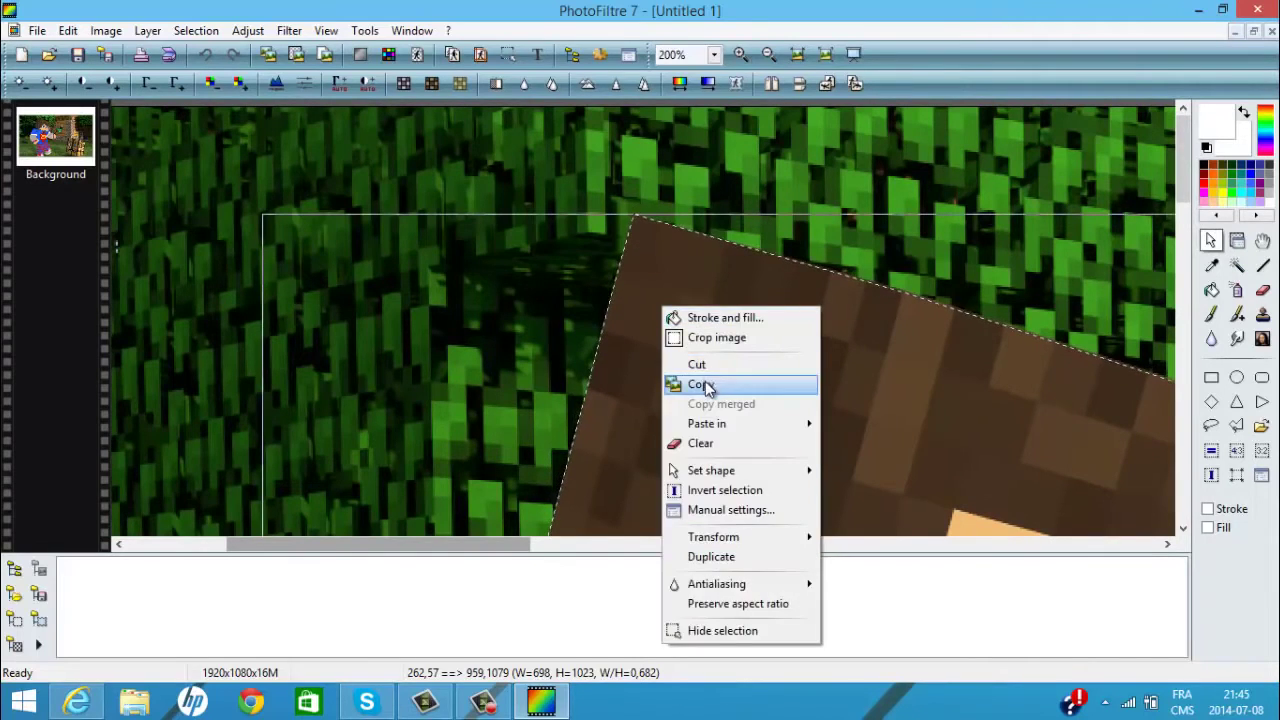
left_click(697, 383)
left_click(1270, 37)
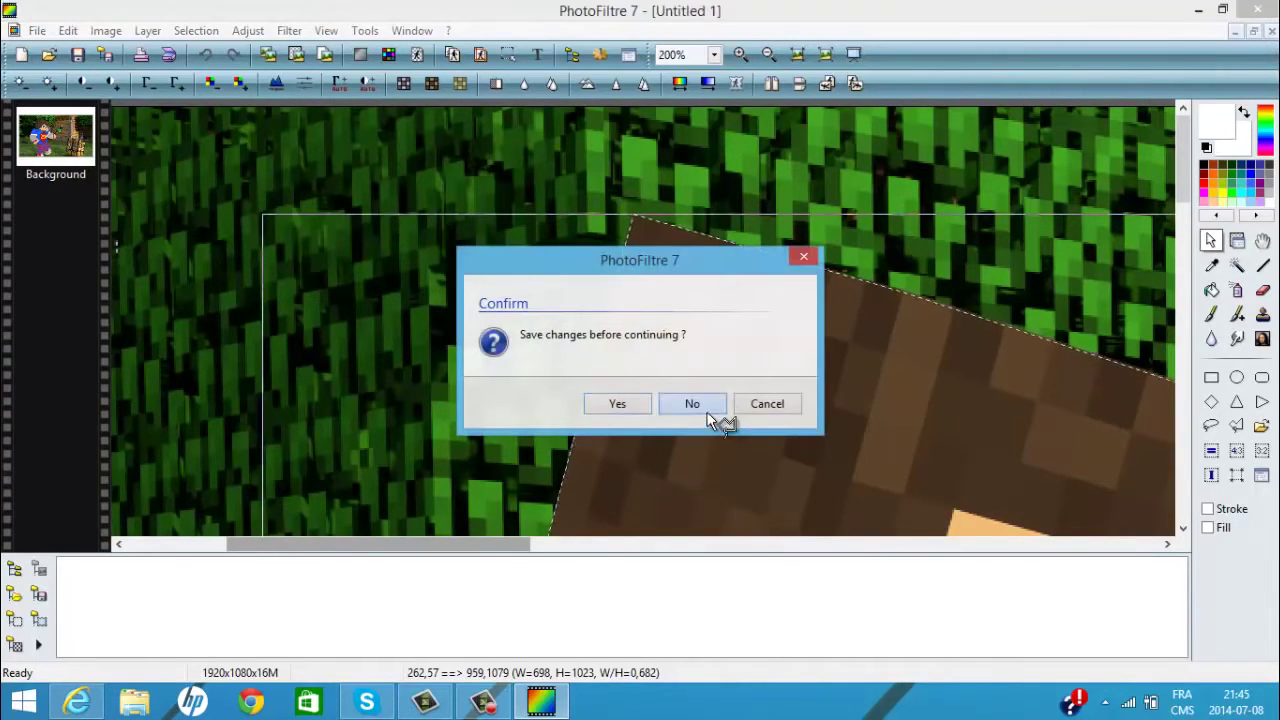
left_click(706, 406)
- Paste the copied character as a new image
right_click(523, 308)
left_click(559, 356)
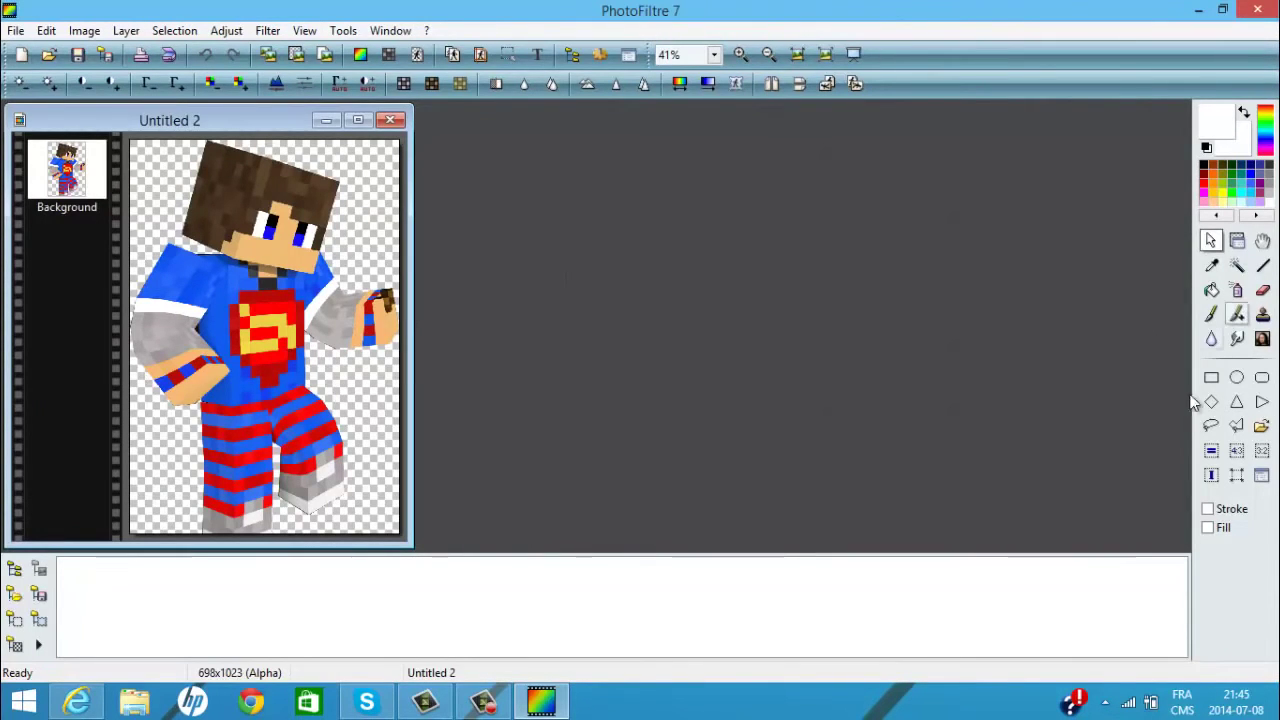
- Outline the dark leftover strip between the shoulder and the head with a polygon selection and clear it
left_click(1237, 425)
scroll(371, 236, "up", 6)
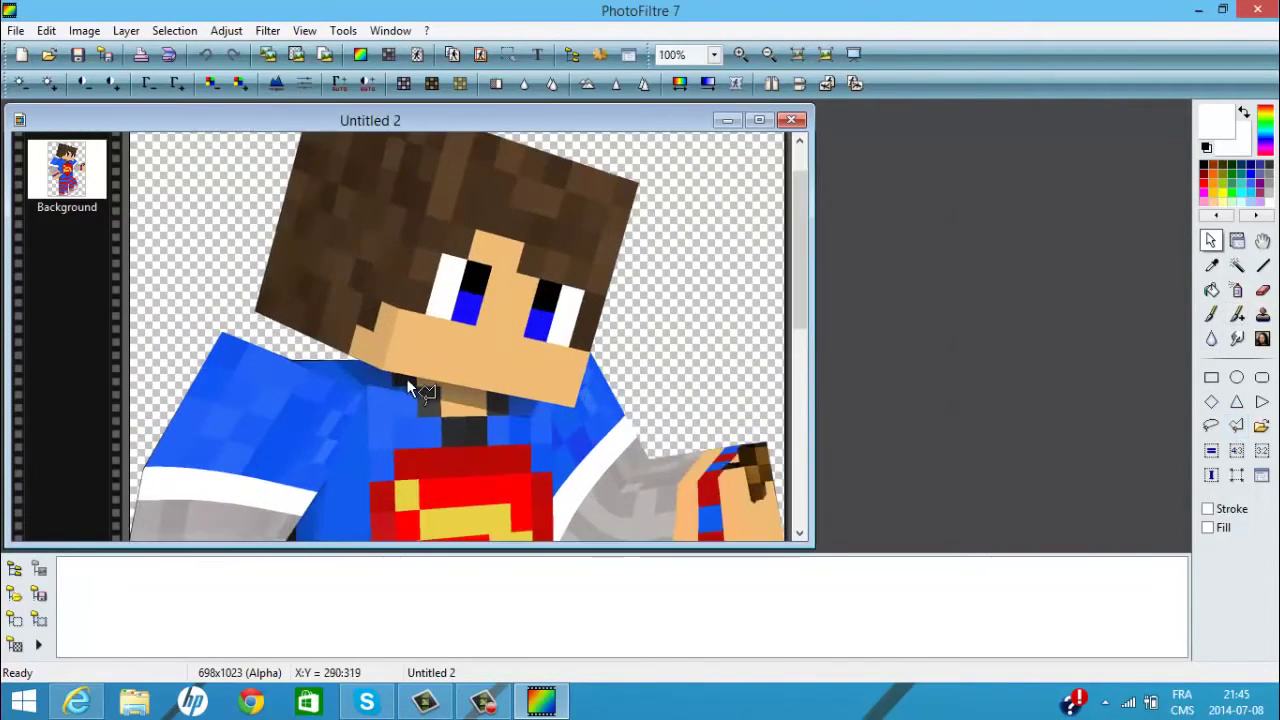
scroll(517, 293, "up", 1)
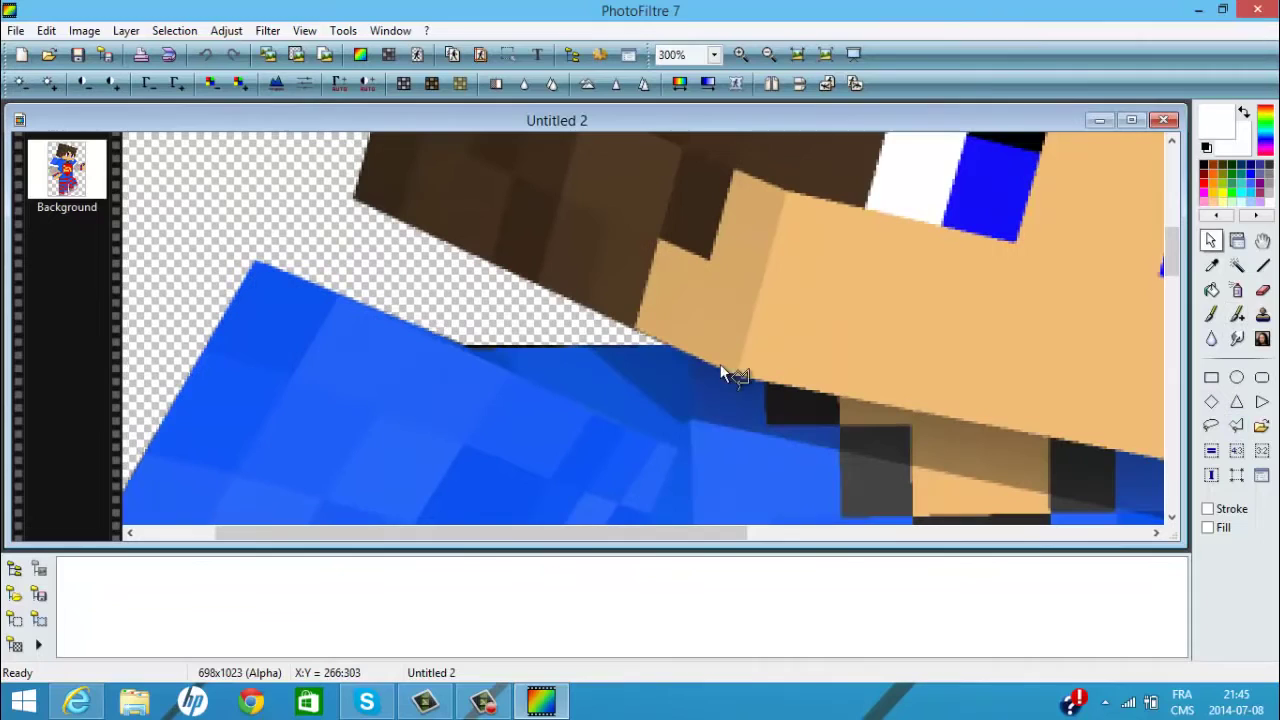
left_click(653, 349)
left_click(467, 348)
left_click(432, 308)
left_click(460, 303)
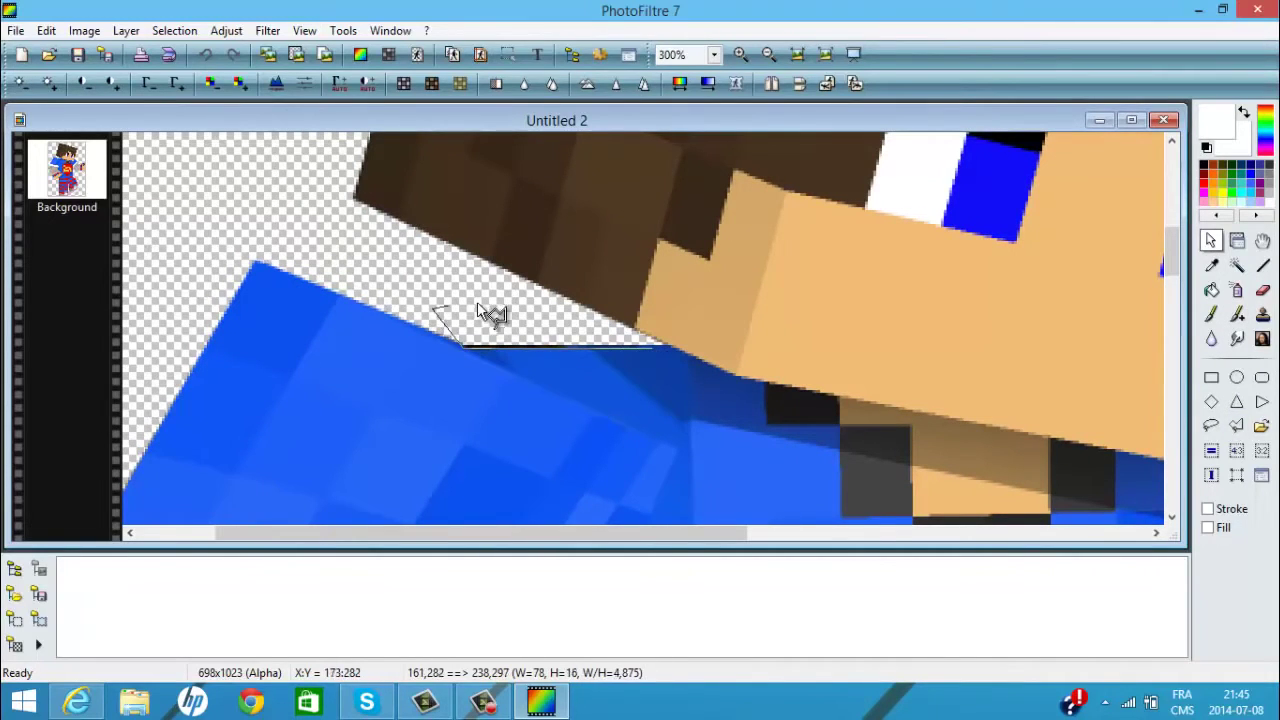
double_click(640, 352)
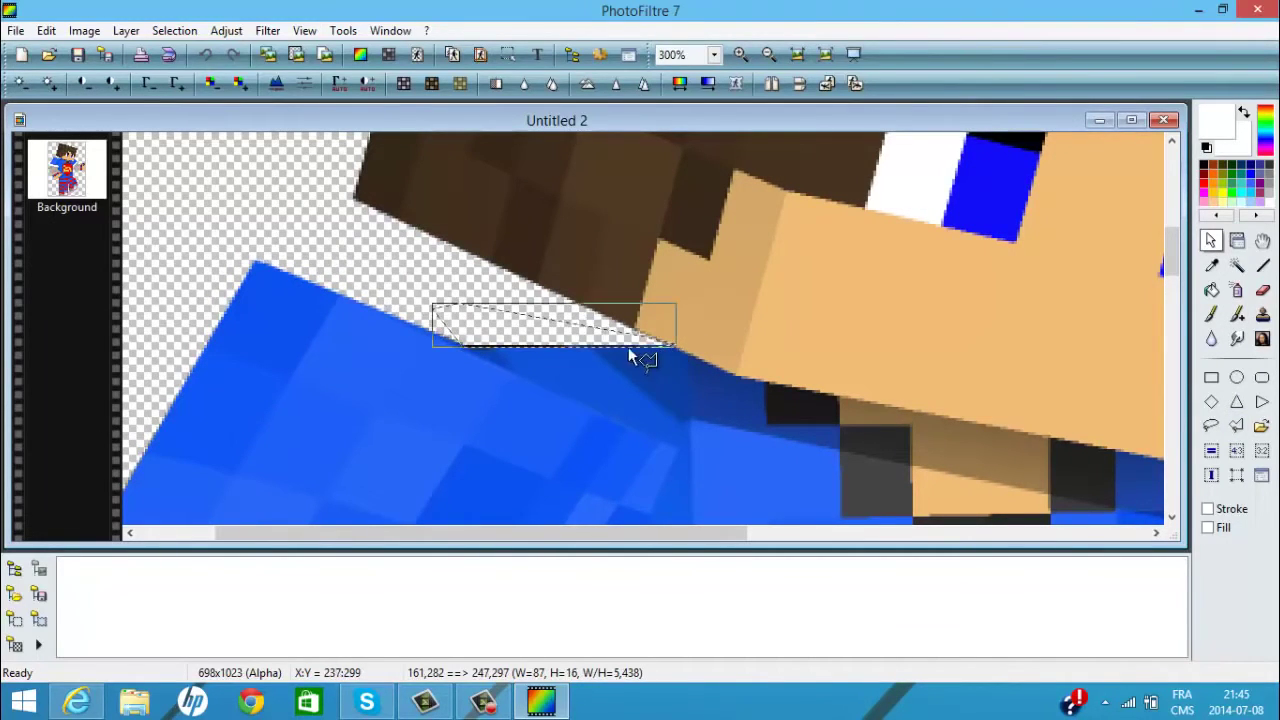
right_click(571, 347)
left_click(616, 481)
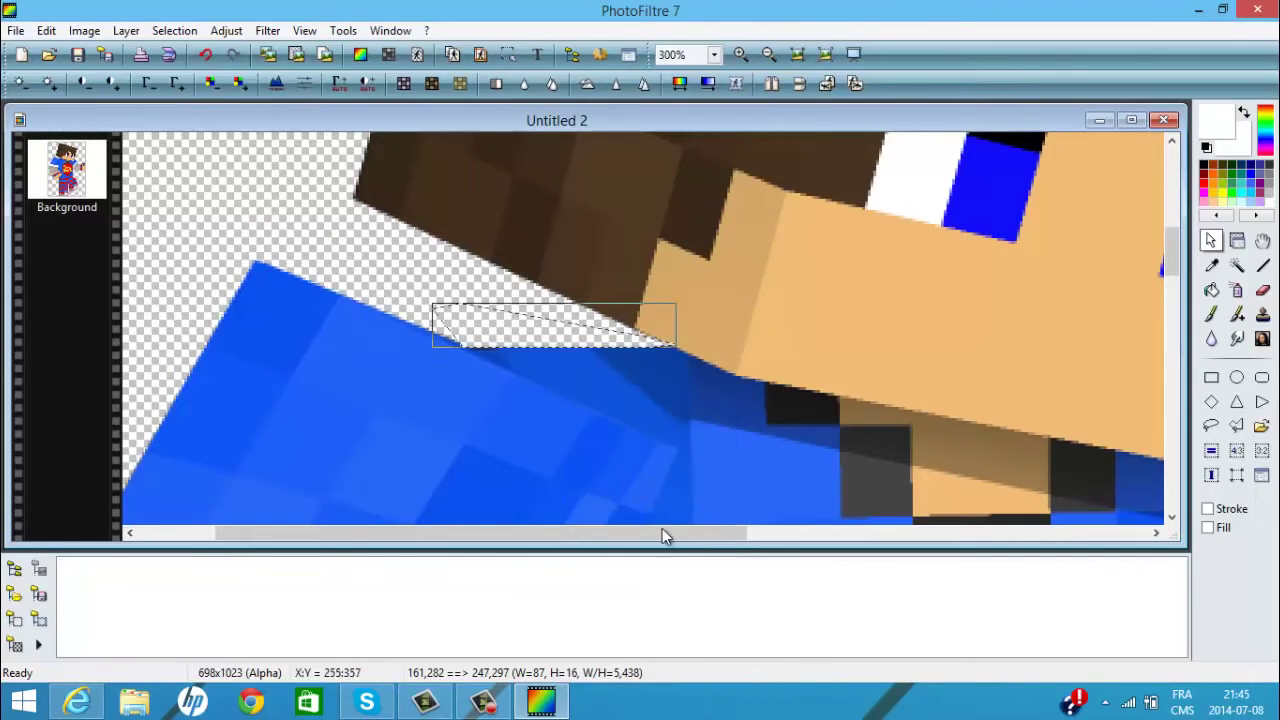
- Select the dark fringe along the outer edge of the sleeve and elbow with a polygon selection and clear it
left_click_drag(662, 528, 564, 530)
left_click_drag(1171, 269, 1171, 325)
scroll(1020, 403, "down", 2)
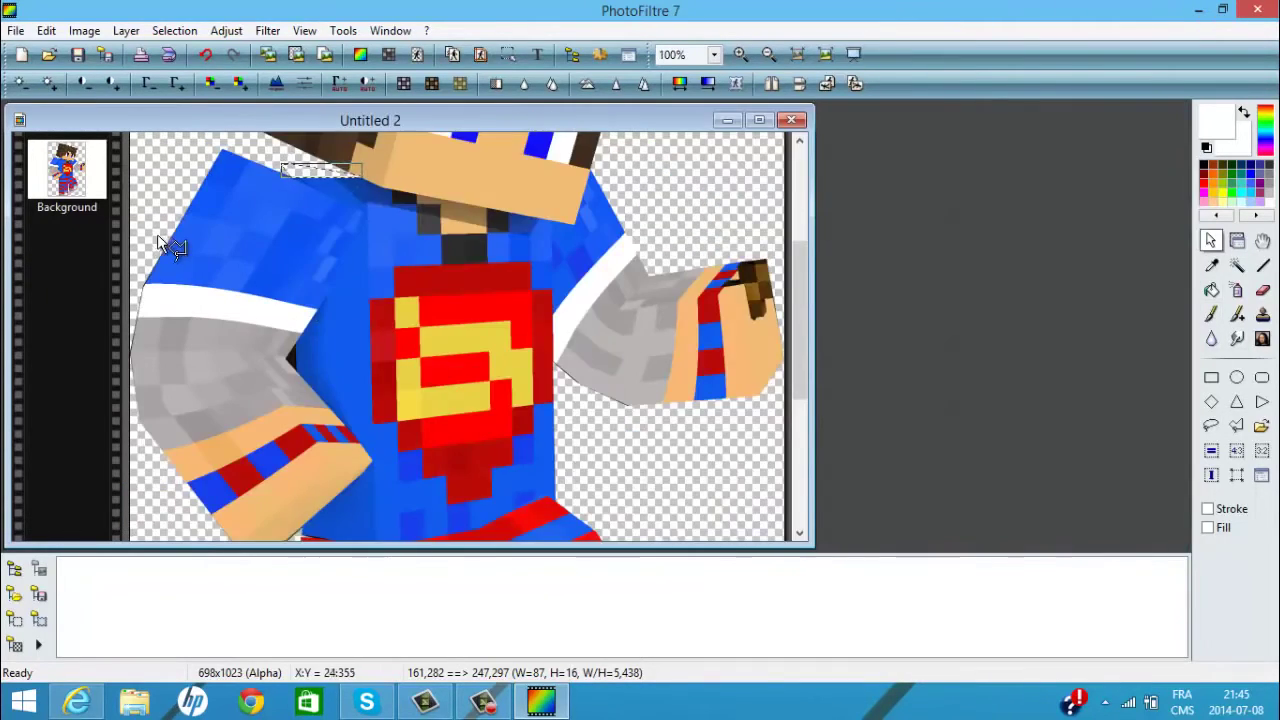
scroll(165, 245, "up", 1)
scroll(257, 373, "up", 1)
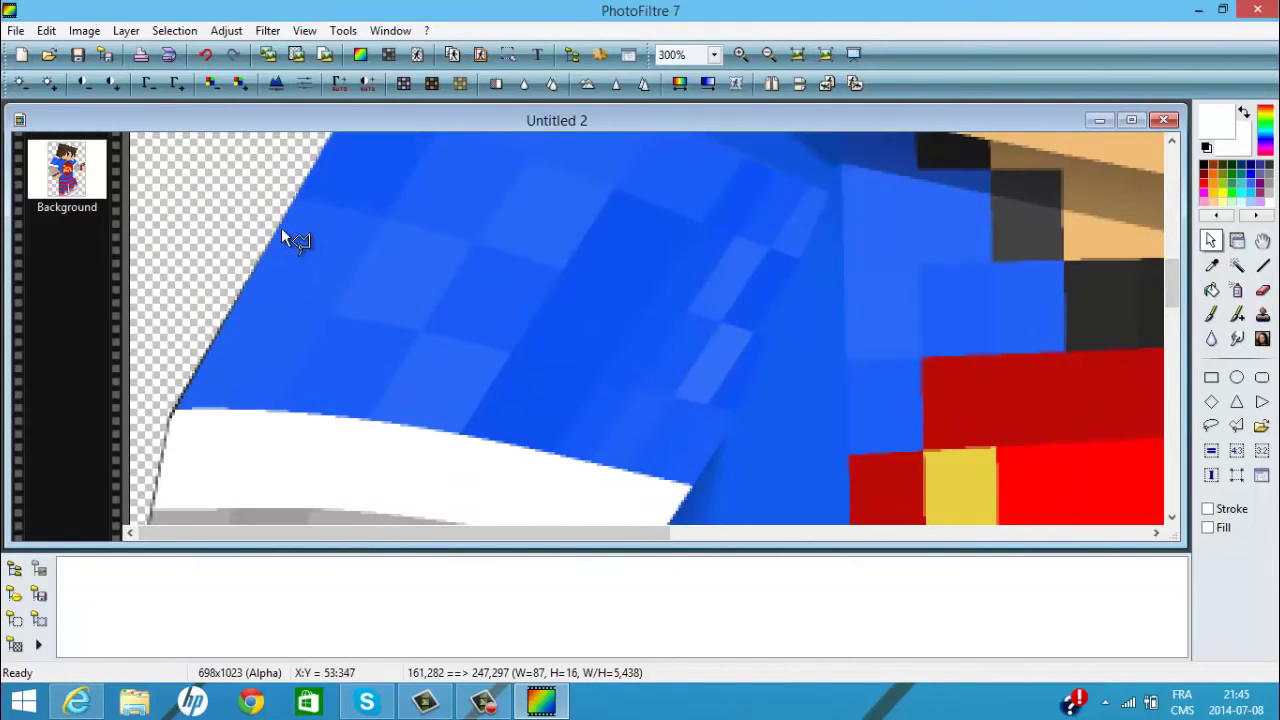
mouse_move(281, 237)
left_mouse_down()
mouse_move(137, 511)
mouse_move(359, 508)
mouse_move(1179, 285)
mouse_move(1175, 300)
mouse_move(265, 286)
mouse_move(120, 244)
mouse_move(136, 246)
mouse_move(159, 432)
left_mouse_up()
left_click_drag(137, 361, 134, 330)
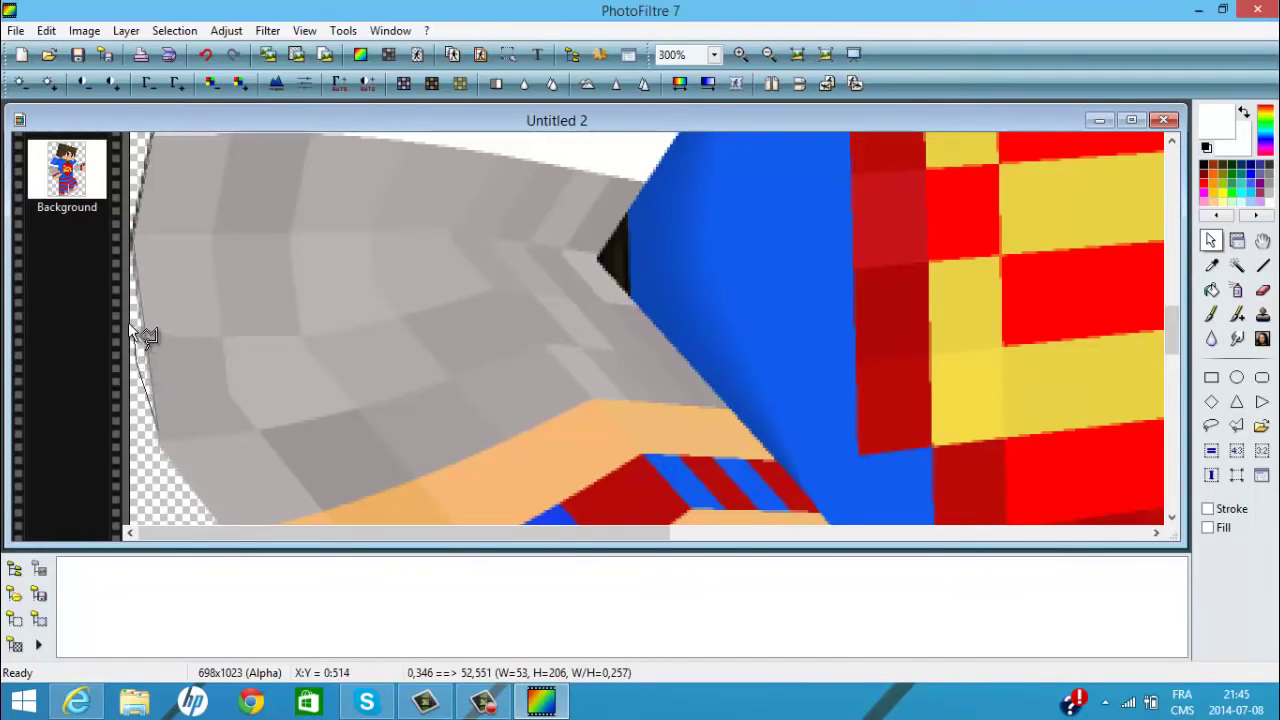
mouse_move(130, 158)
left_mouse_down()
mouse_move(829, 229)
mouse_move(1177, 337)
mouse_move(1183, 291)
mouse_move(166, 200)
mouse_move(237, 157)
left_mouse_up()
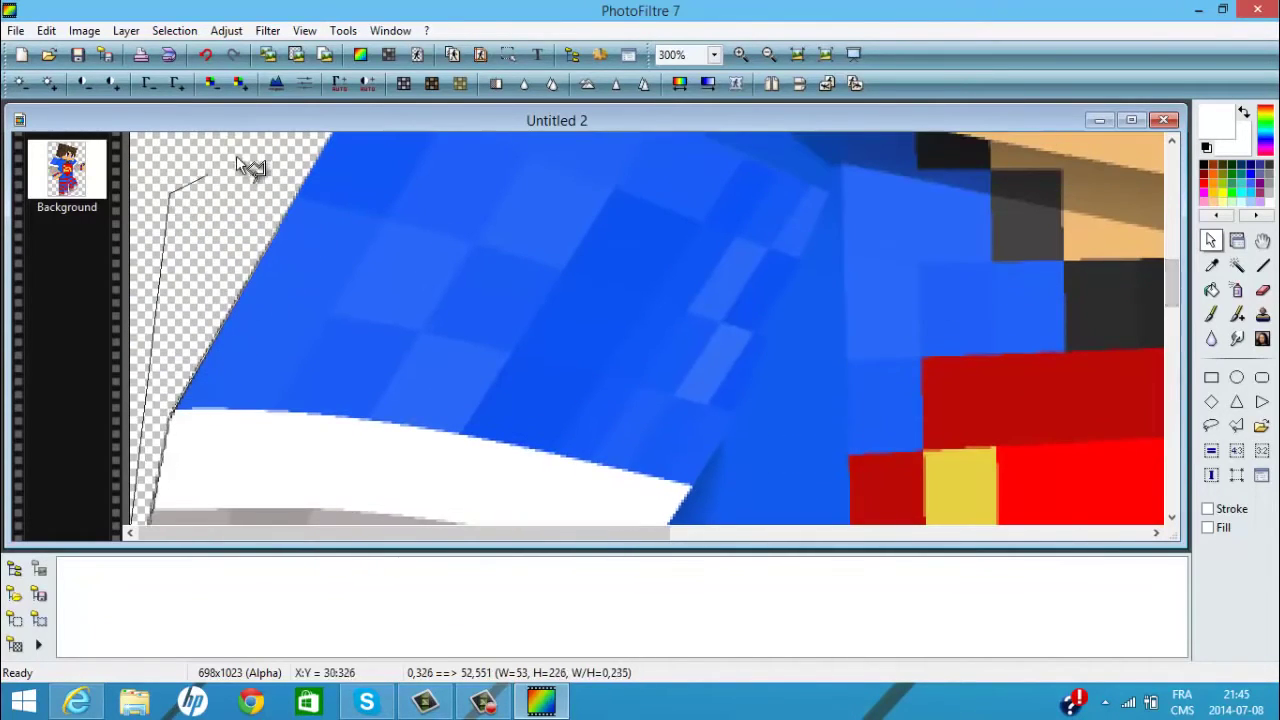
mouse_move(541, 212)
left_mouse_down()
mouse_move(1227, 293)
mouse_move(1171, 281)
mouse_move(1179, 257)
mouse_move(830, 269)
mouse_move(319, 321)
mouse_move(352, 329)
mouse_move(352, 470)
mouse_move(299, 475)
mouse_move(317, 513)
mouse_move(305, 489)
mouse_move(280, 514)
left_mouse_up()
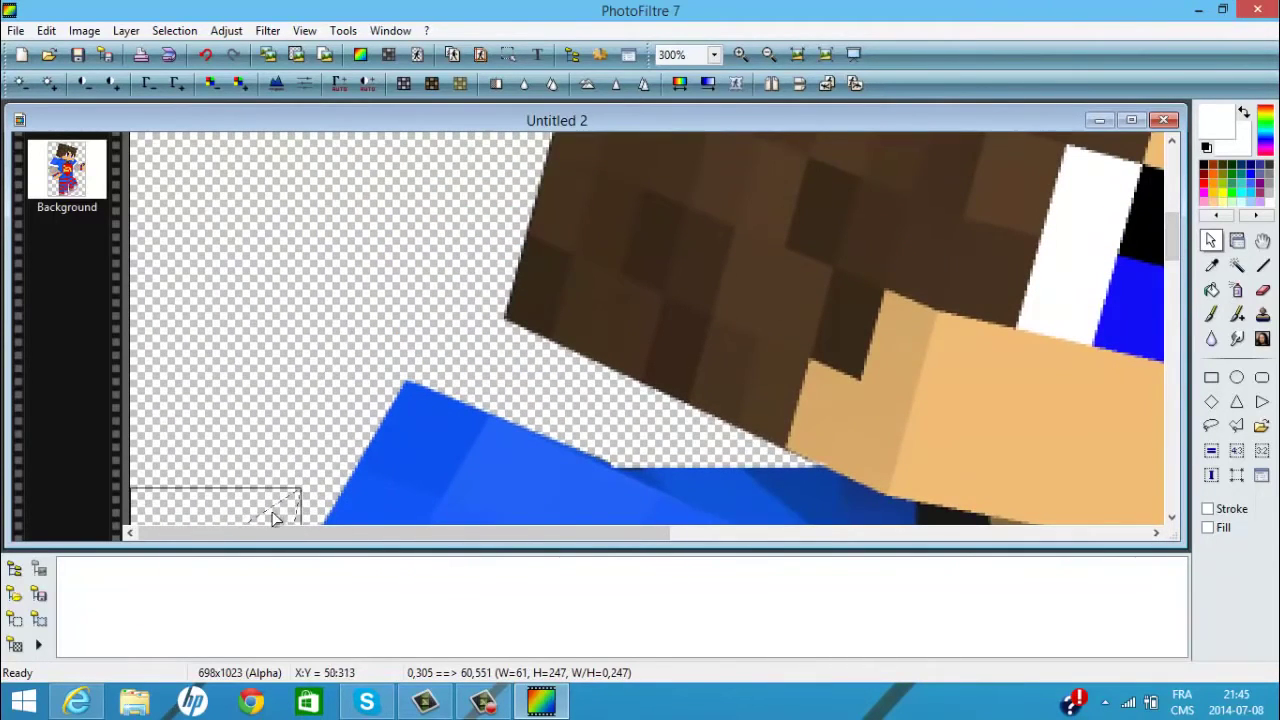
right_click(274, 512)
left_click(320, 312)
- Outline the leftover background around the lowered hand and the waist gap with a polygon selection and clear it
scroll(404, 375, "down", 3)
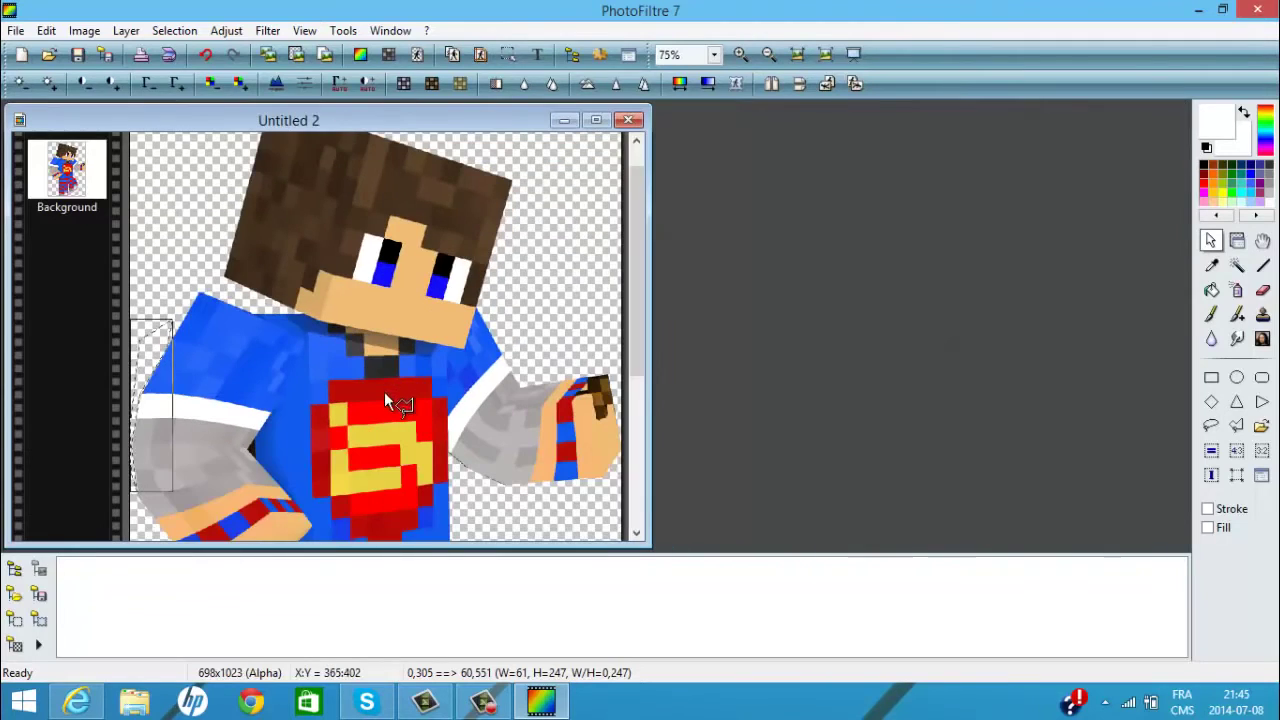
scroll(486, 251, "up", 4)
scroll(571, 383, "down", 1)
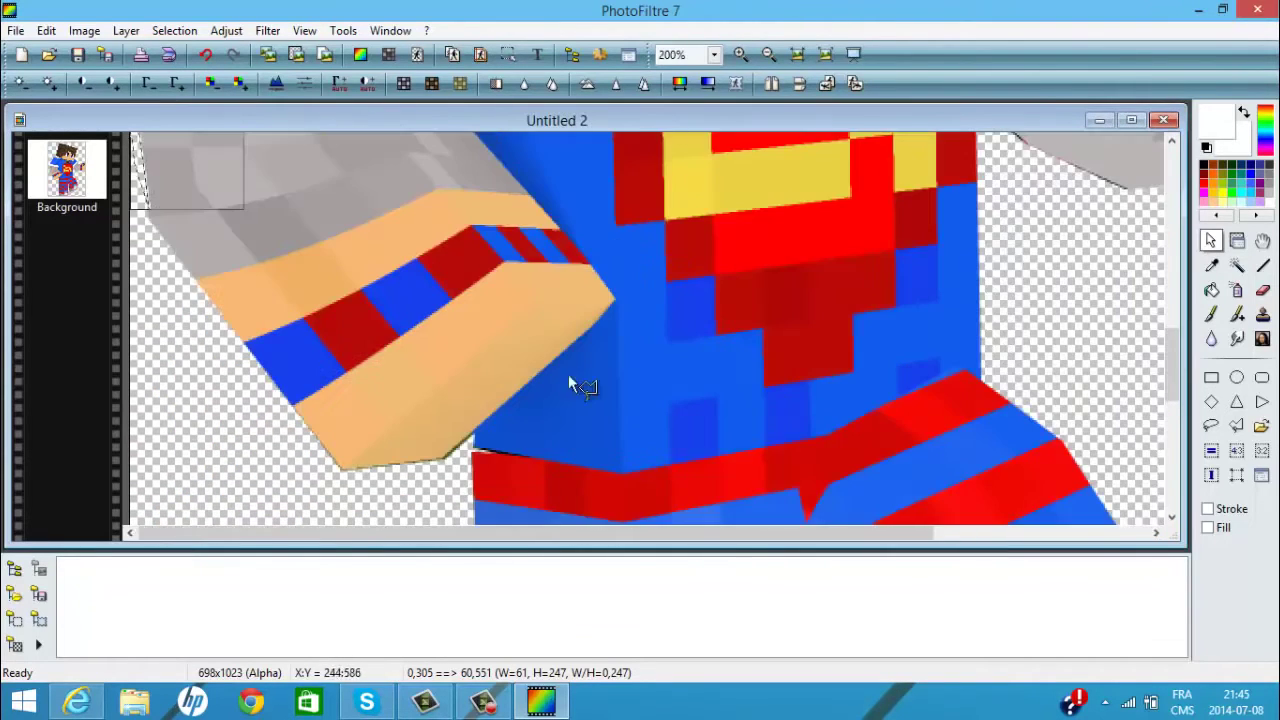
scroll(543, 394, "up", 1)
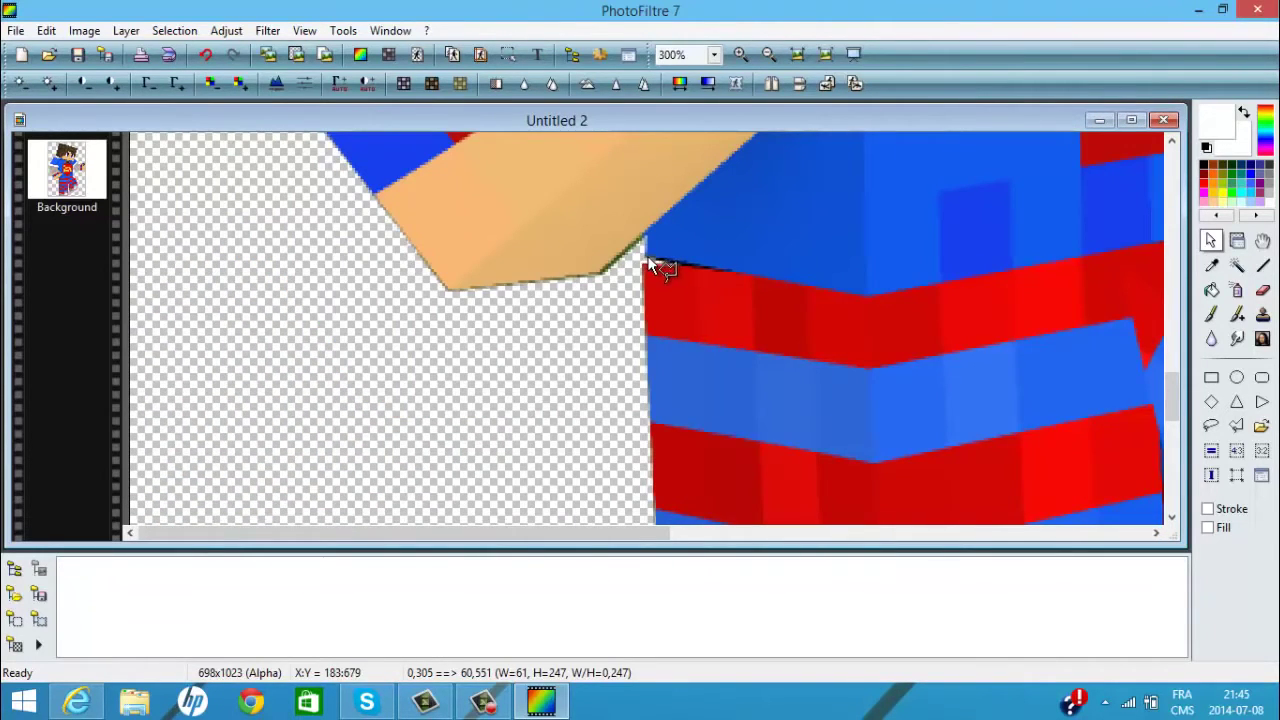
mouse_move(652, 266)
left_mouse_down()
mouse_move(739, 275)
mouse_move(645, 265)
mouse_move(507, 330)
mouse_move(410, 306)
mouse_move(347, 170)
mouse_move(374, 196)
left_mouse_up()
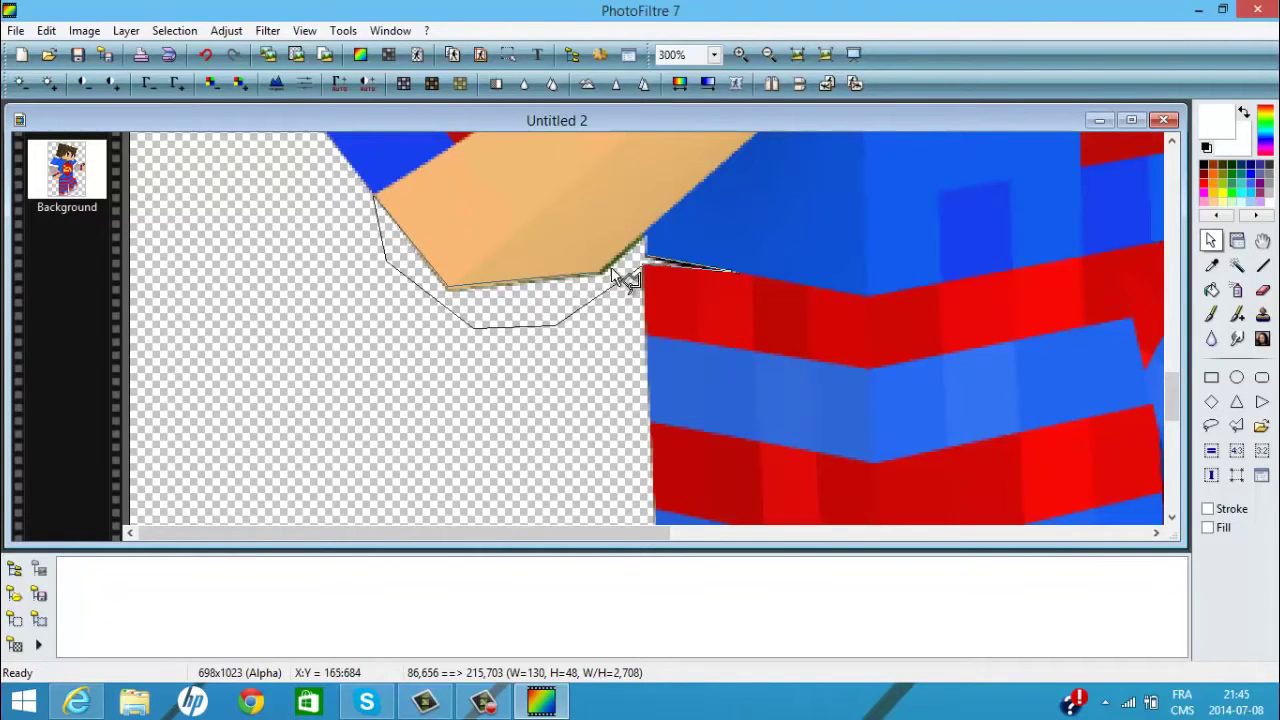
right_click(651, 260)
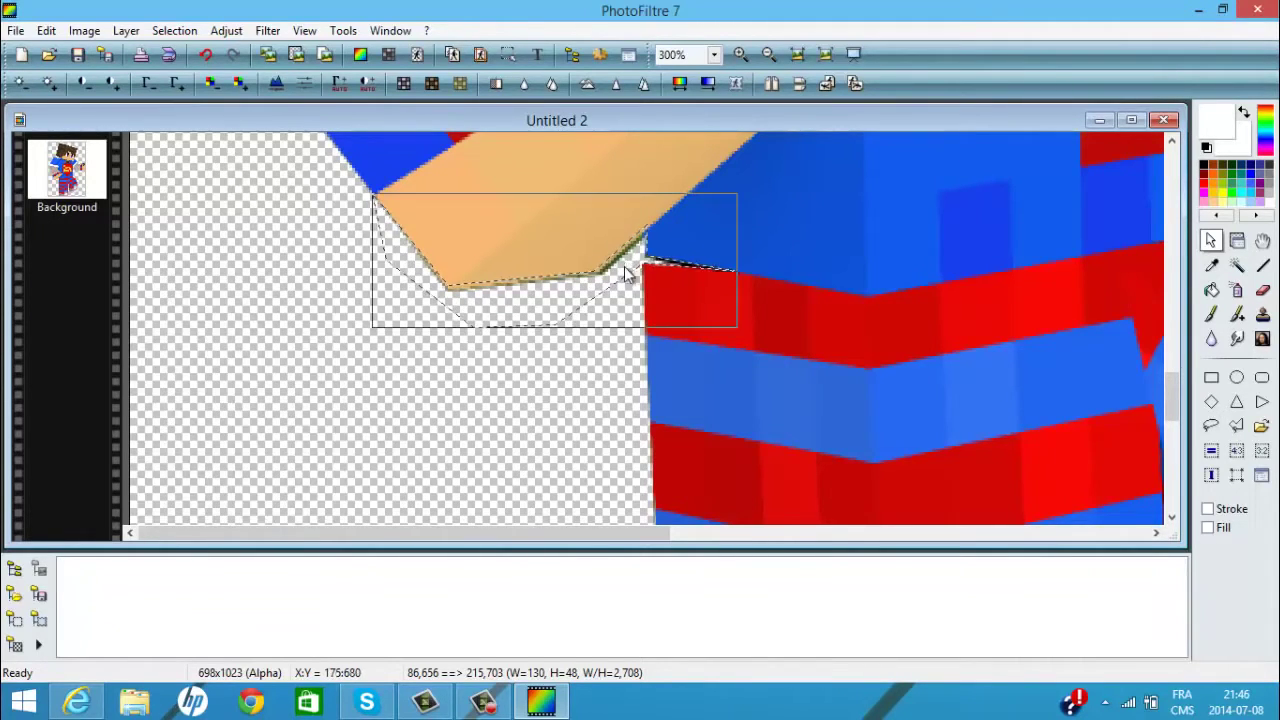
right_click(627, 264)
left_click(663, 402)
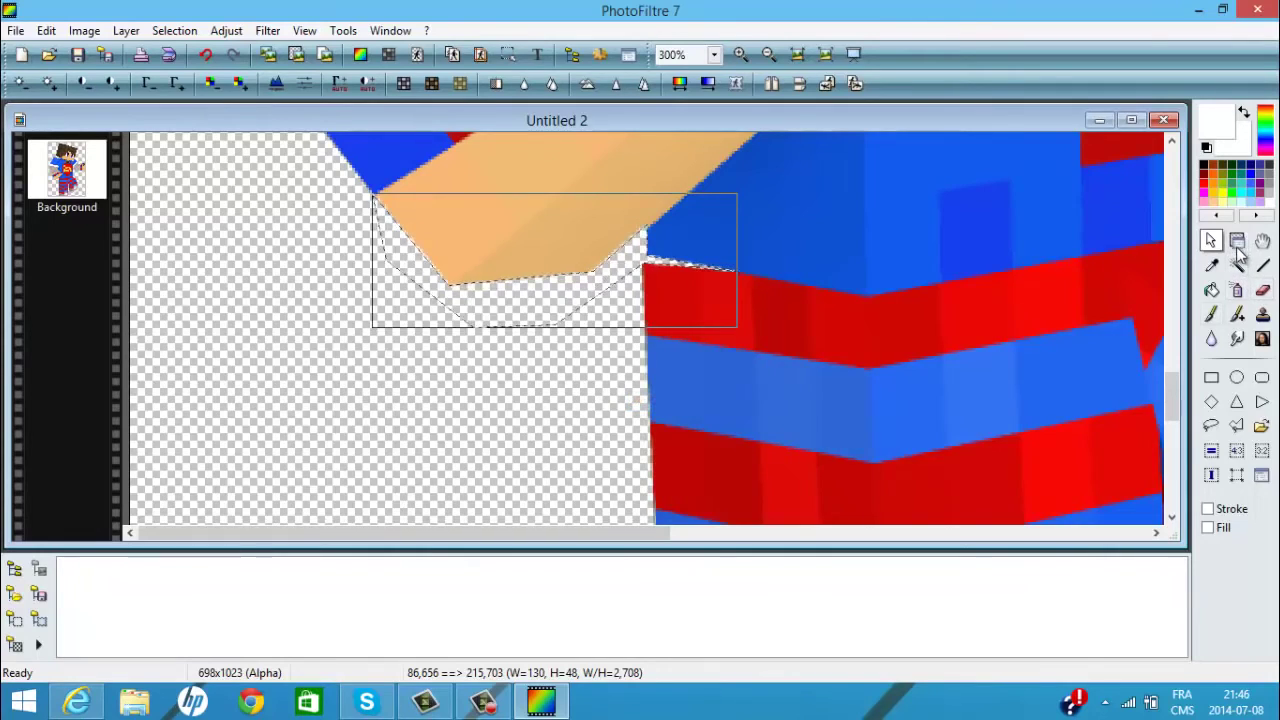
left_click(1237, 245)
scroll(742, 251, "down", 3)
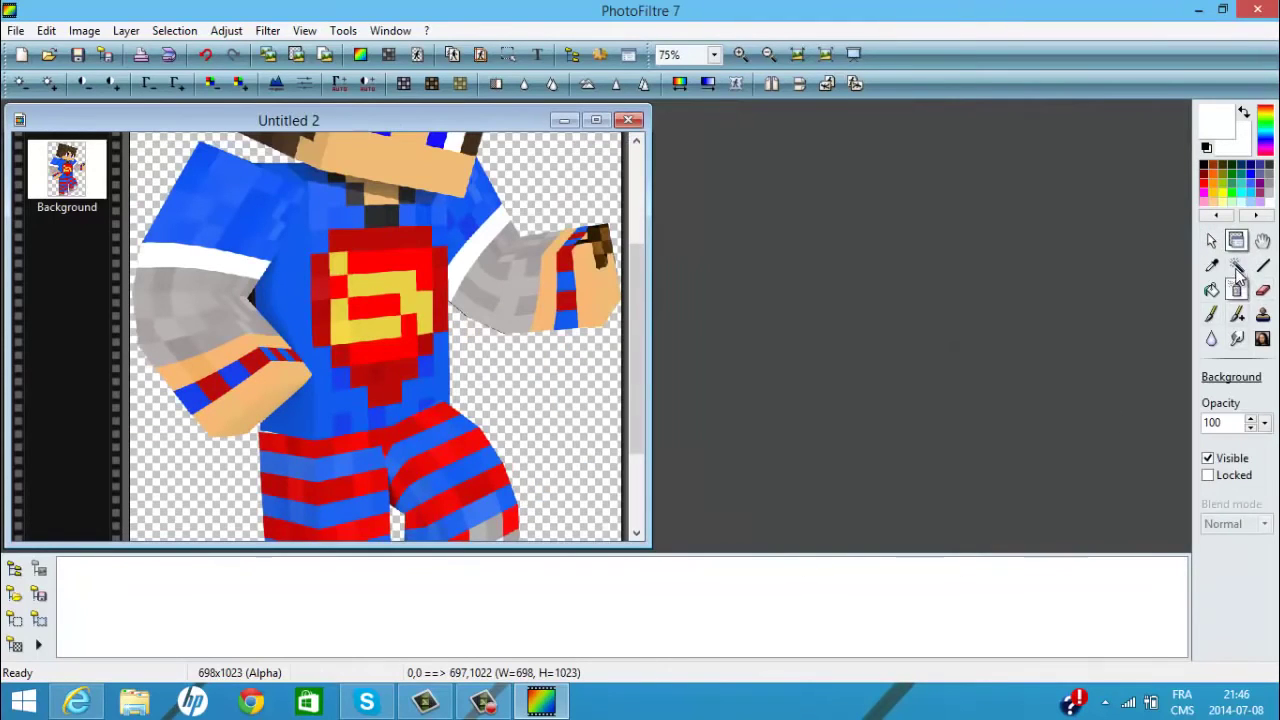
- Outline the dark triangular gap between the bent elbow and the torso with a polygon selection, clear it and hide the selection
left_click(1211, 240)
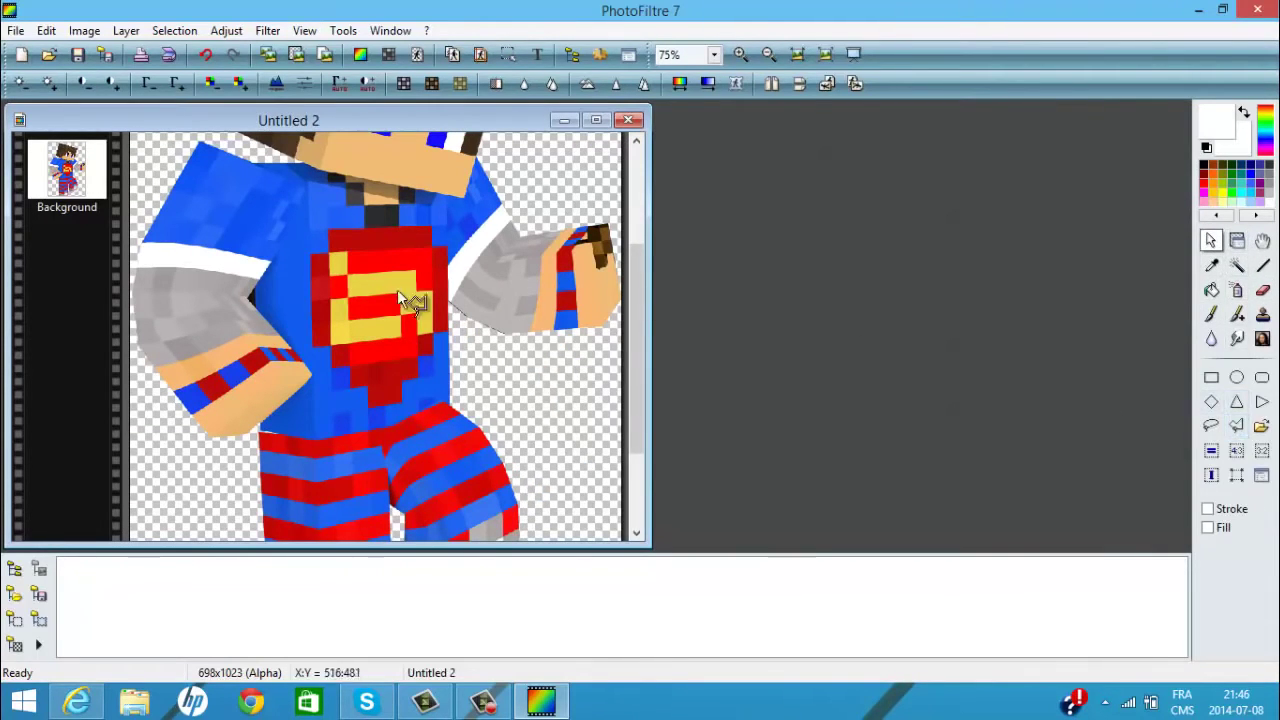
scroll(398, 293, "up", 3)
scroll(485, 410, "up", 1)
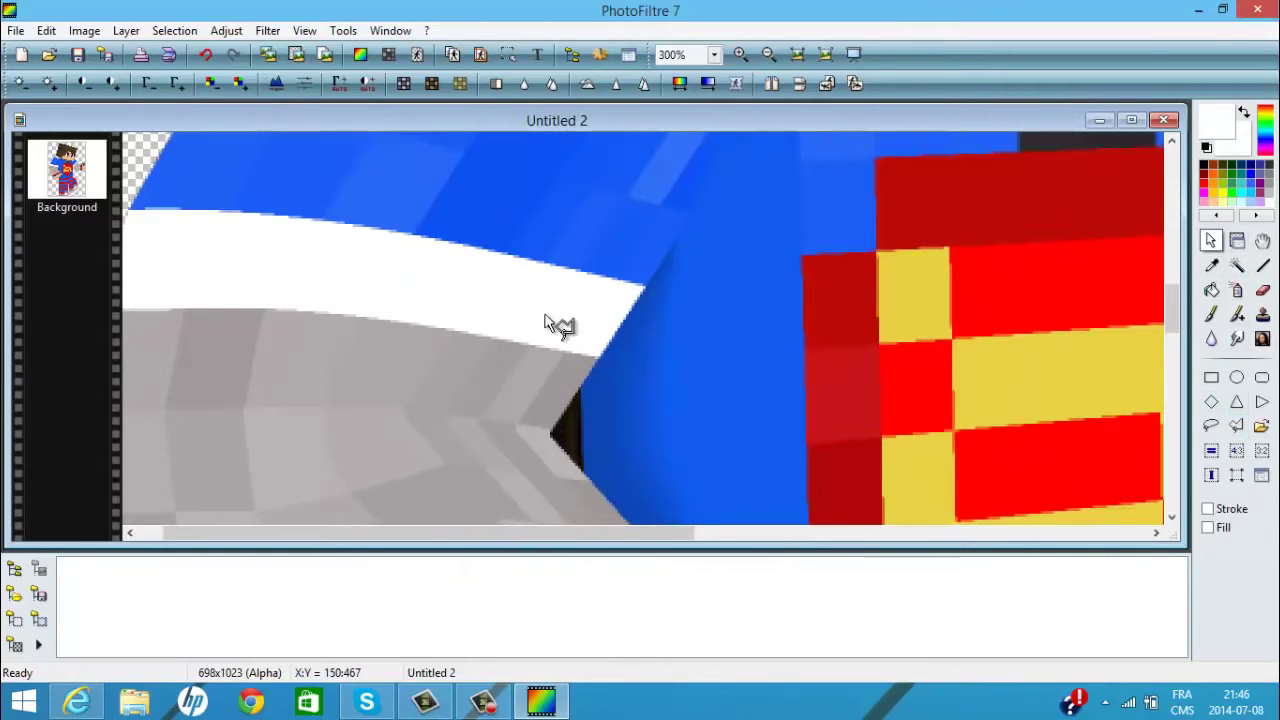
mouse_move(580, 389)
left_mouse_down()
mouse_move(594, 477)
mouse_move(583, 482)
mouse_move(546, 437)
mouse_move(560, 445)
mouse_move(584, 398)
left_mouse_up()
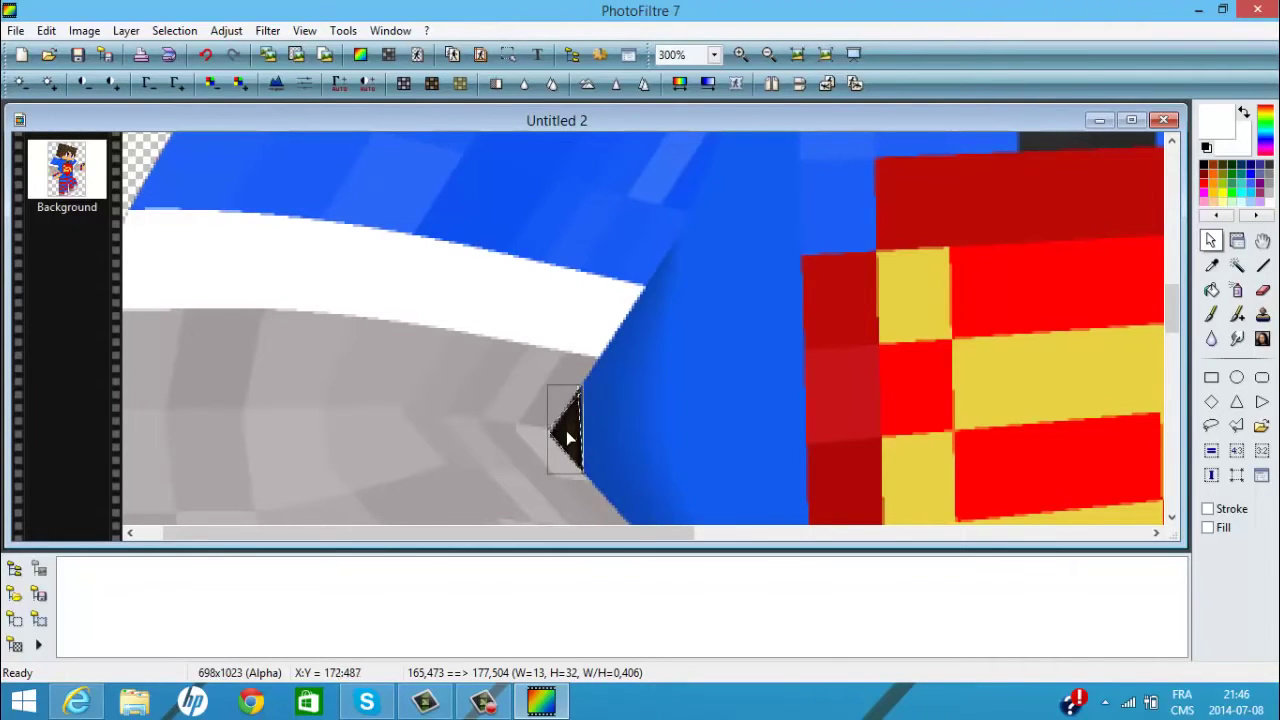
right_click(566, 430)
left_click(610, 231)
right_click(571, 437)
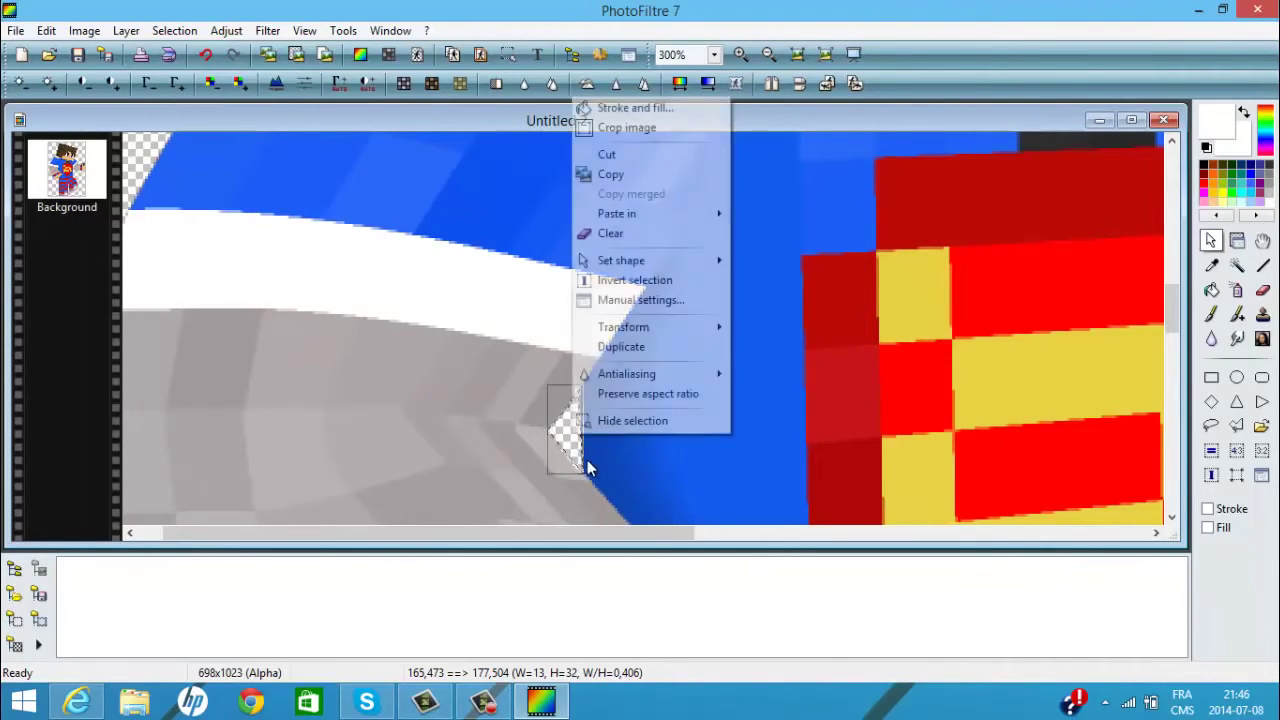
left_click(610, 420)
- Outline the dark fringe along the underside of the raised arm's grey sleeve with a polygon selection and clear it
scroll(632, 414, "down", 3)
scroll(458, 241, "up", 3)
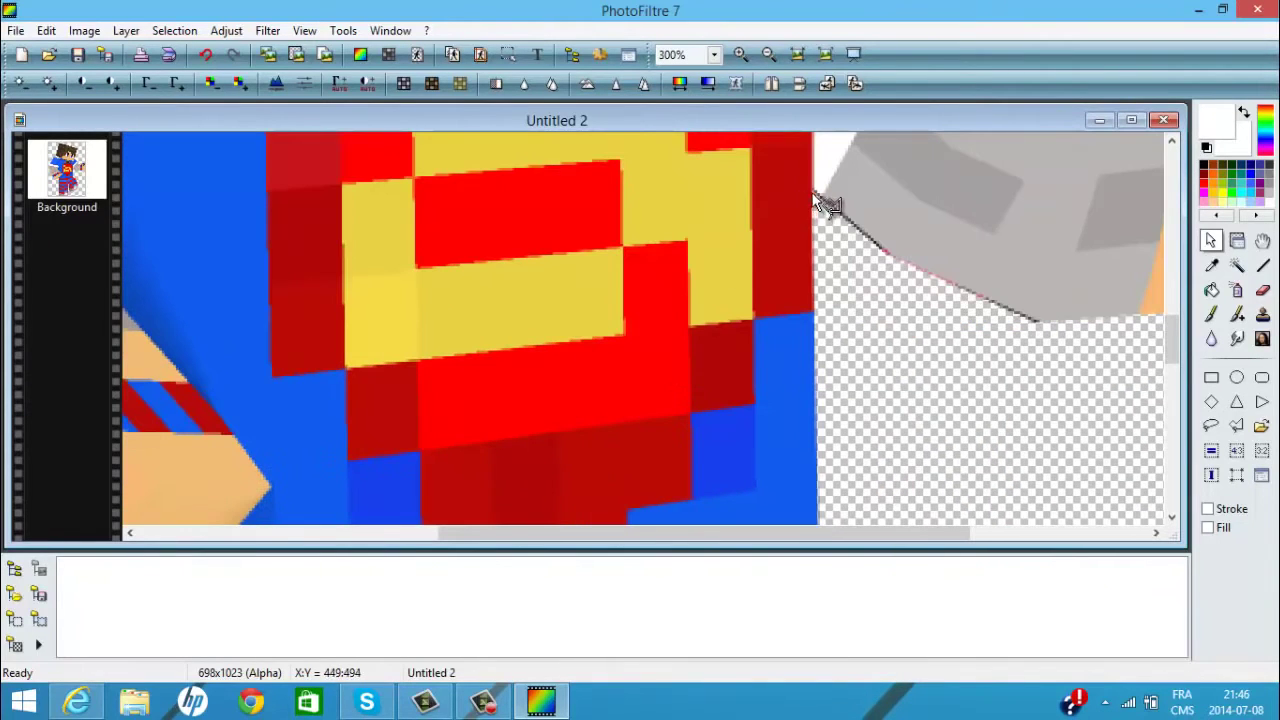
left_click_drag(820, 196, 893, 256)
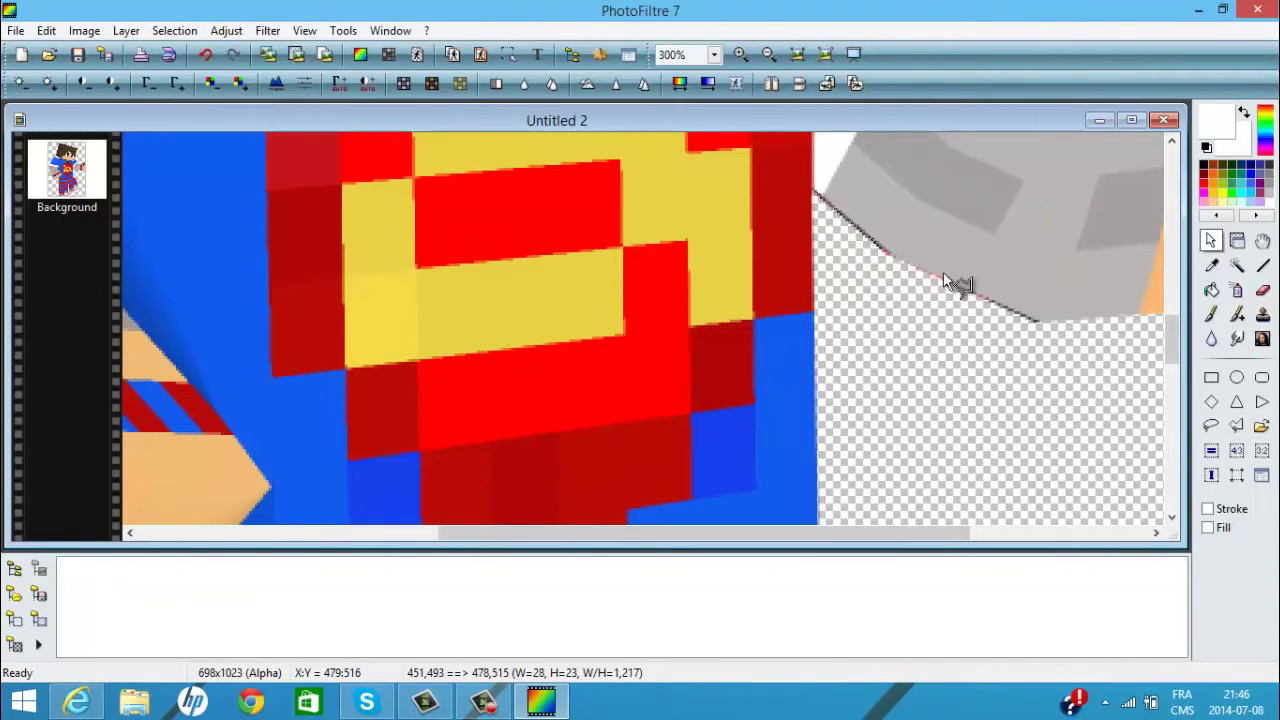
left_click_drag(833, 288, 815, 204)
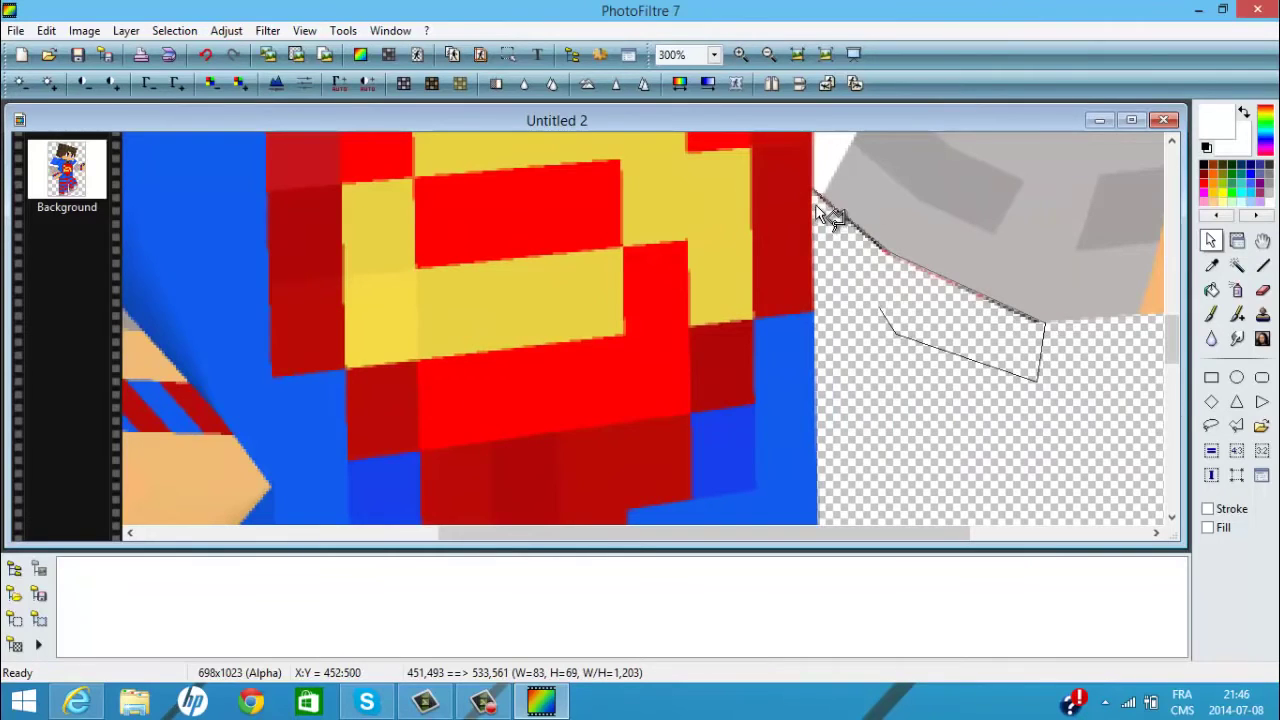
right_click(852, 250)
left_click(911, 388)
- Sample the raised hand's skin tone as the background colour and cover the leftover axe handle on that hand with it
scroll(502, 179, "down", 4)
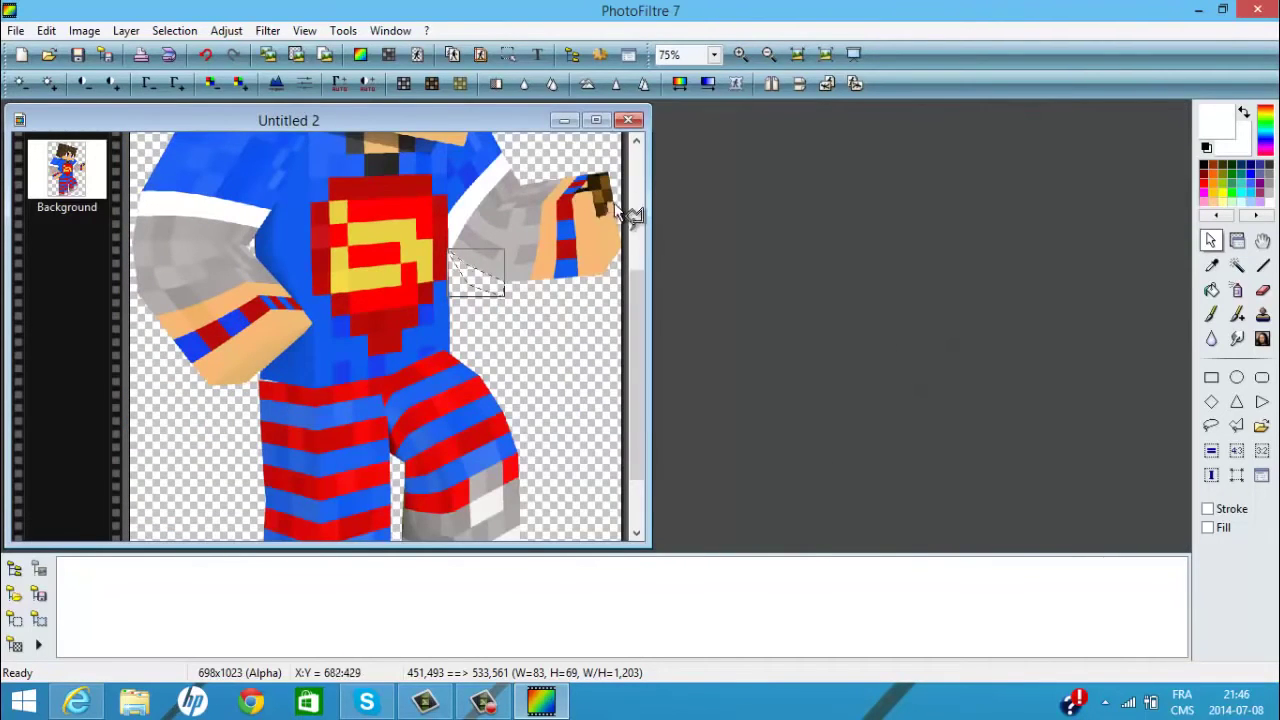
scroll(625, 215, "up", 3)
scroll(1078, 492, "down", 2)
scroll(1078, 492, "up", 2)
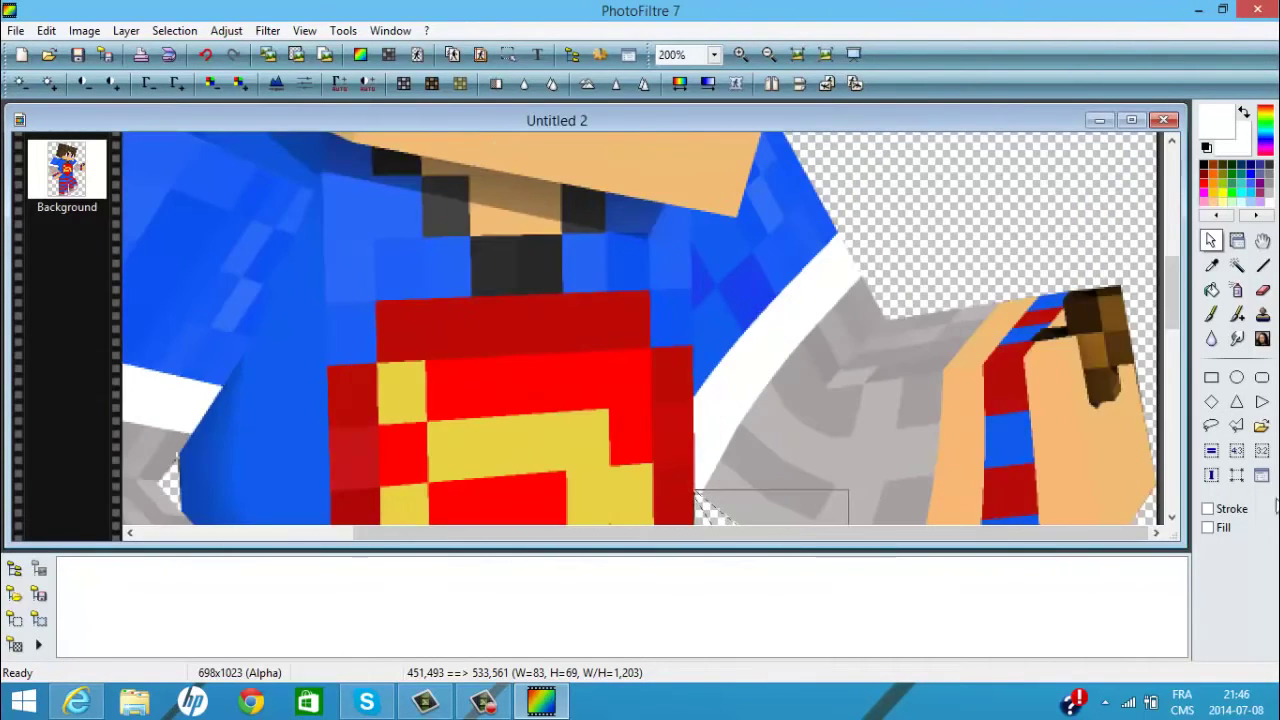
left_click(1211, 265)
right_click(1057, 400)
left_click(1211, 241)
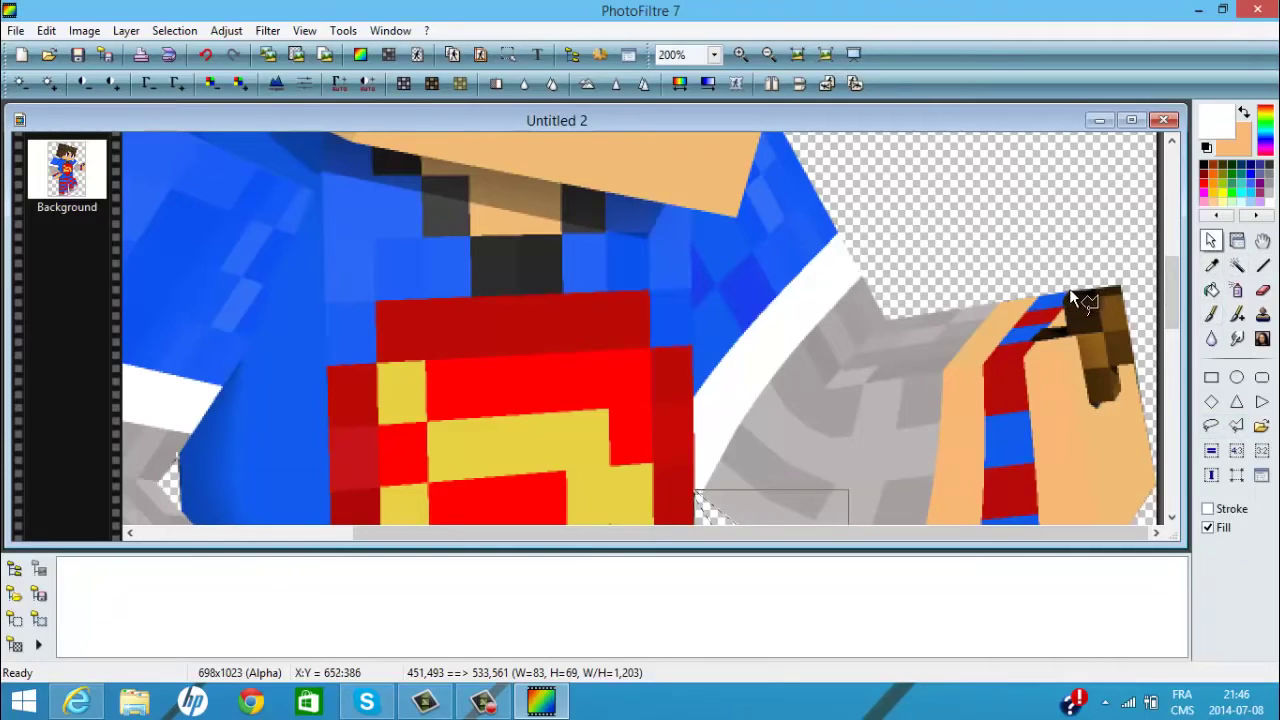
left_click_drag(1061, 298, 1027, 362)
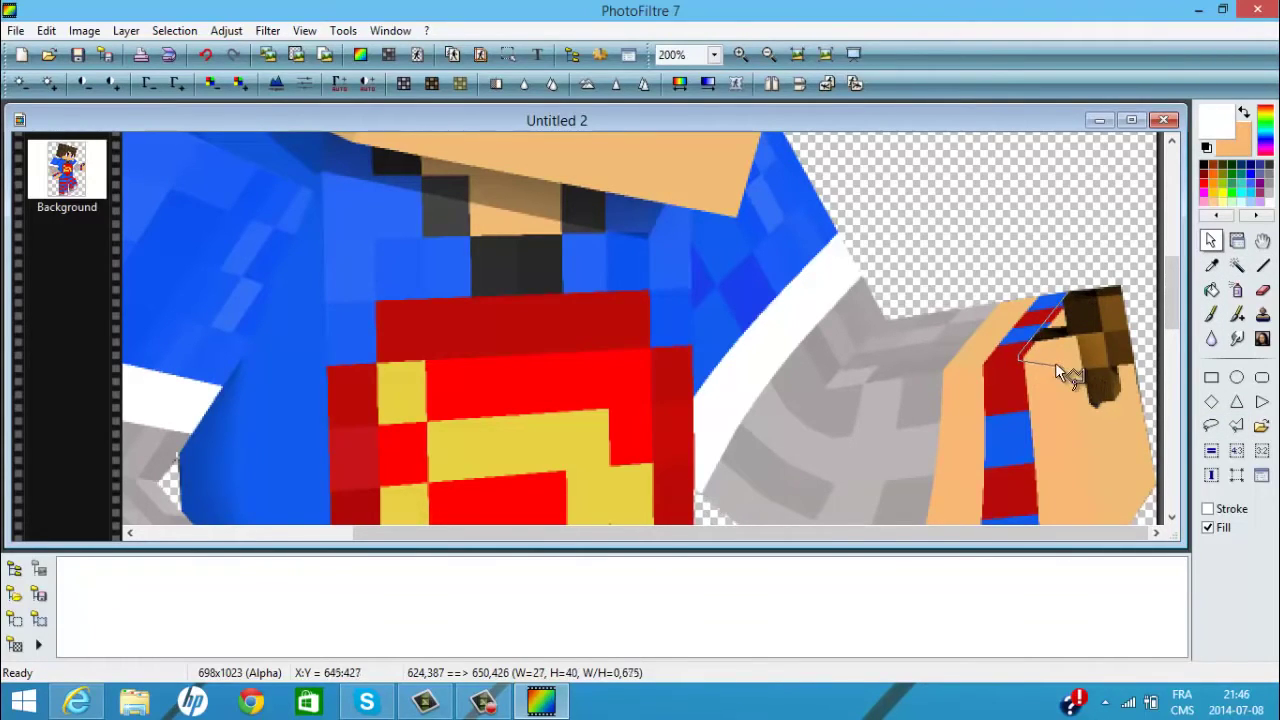
mouse_move(1150, 438)
left_mouse_down()
mouse_move(1088, 289)
mouse_move(1123, 288)
mouse_move(1073, 294)
left_mouse_up()
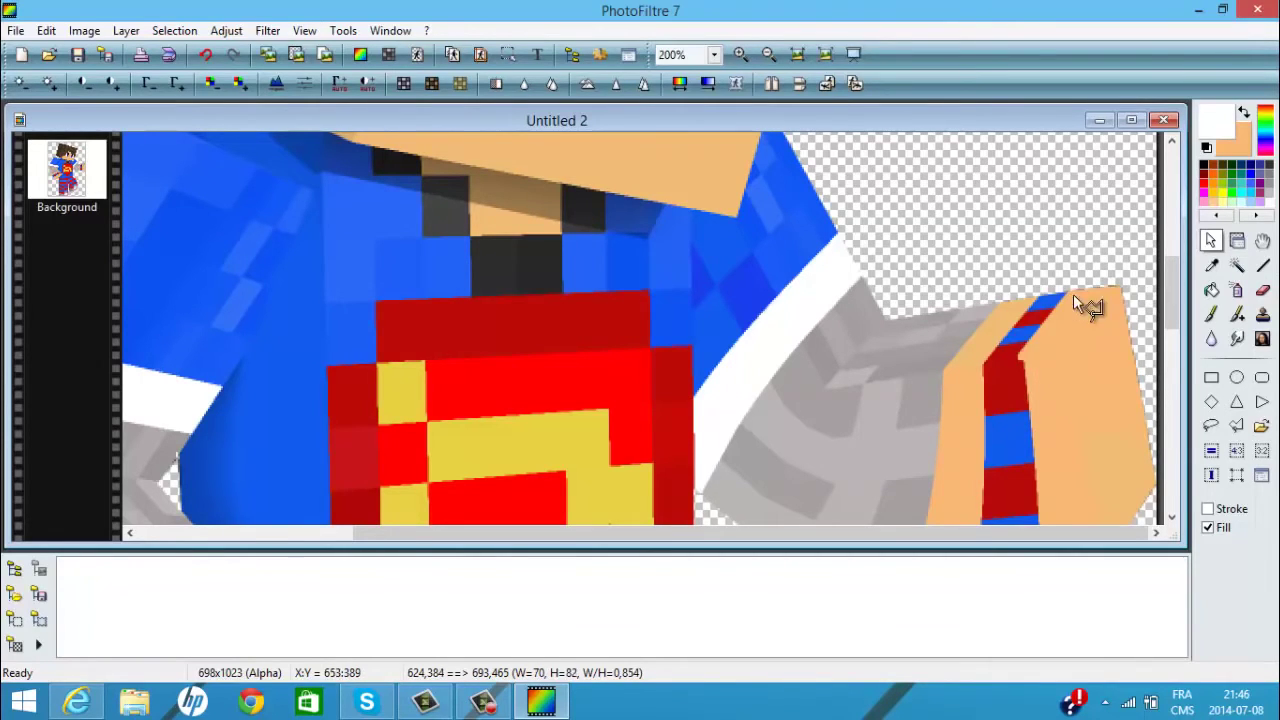
- Outline the strip along the raised hand's edge beside the striped wristband and fill it with the sampled skin tone
scroll(1100, 440, "down", 3)
scroll(563, 258, "up", 3)
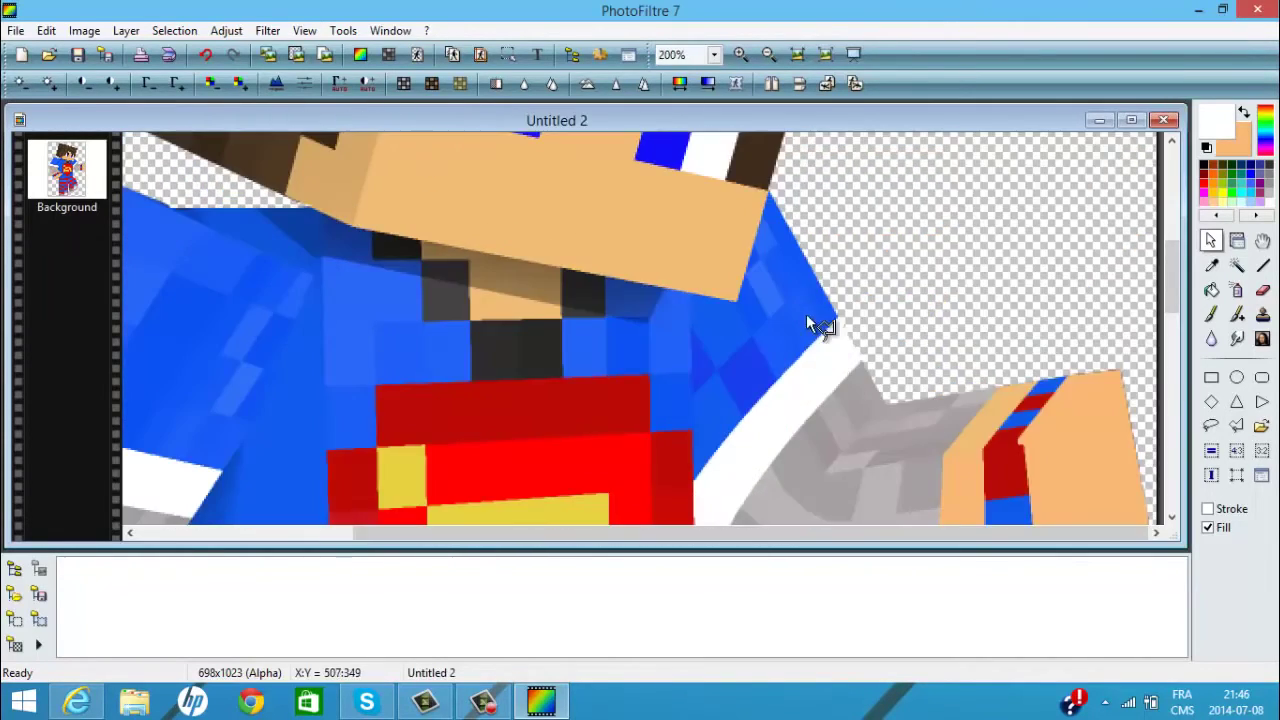
left_click_drag(1171, 290, 1171, 335)
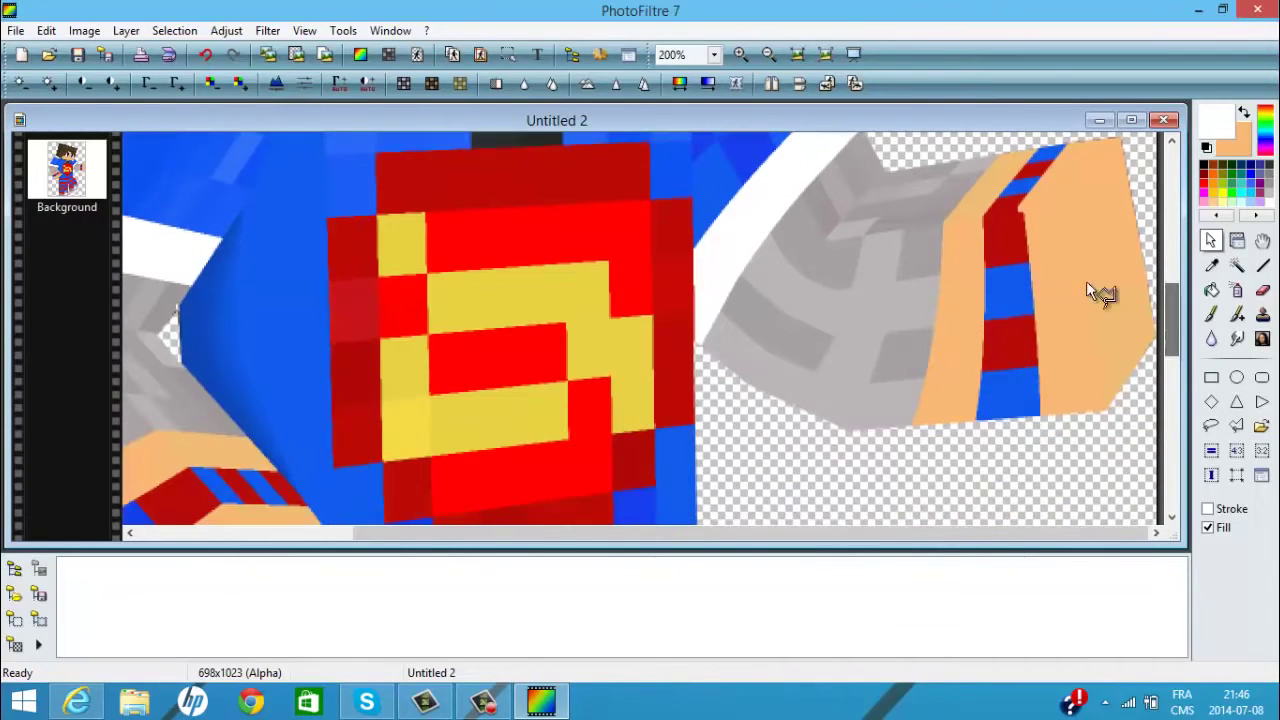
left_click(1019, 210)
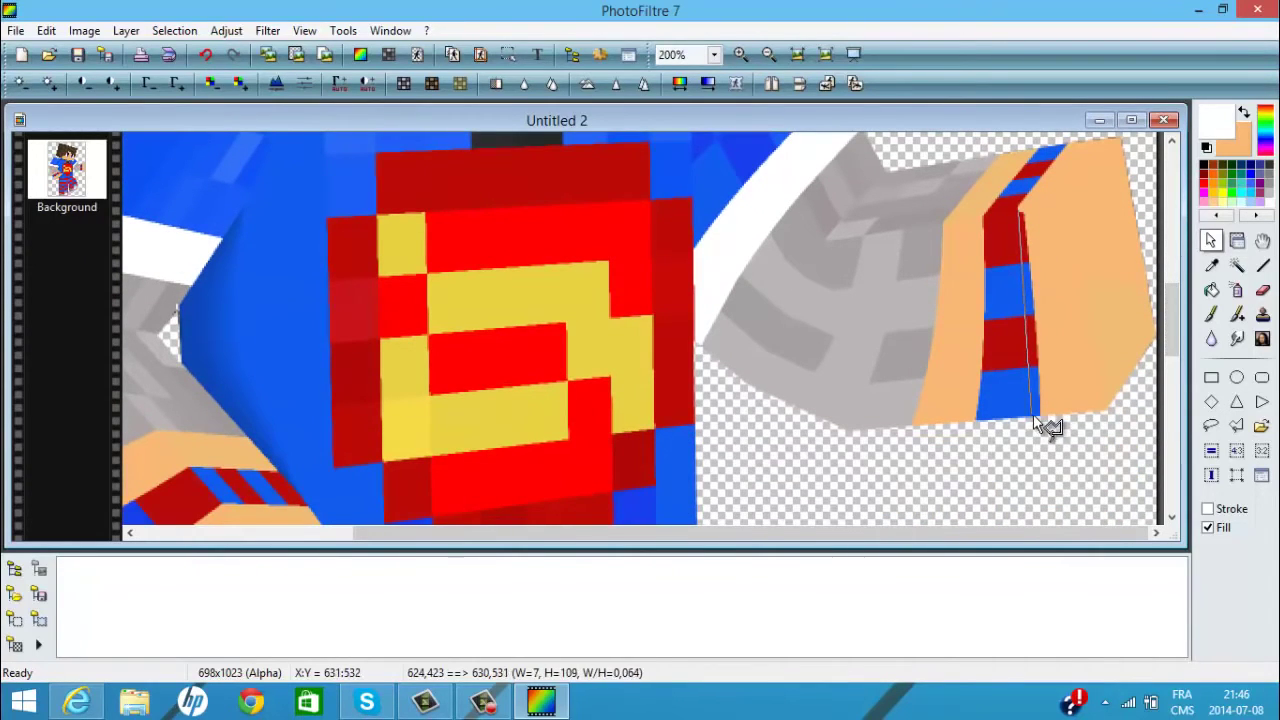
left_click_drag(1044, 414, 1062, 368)
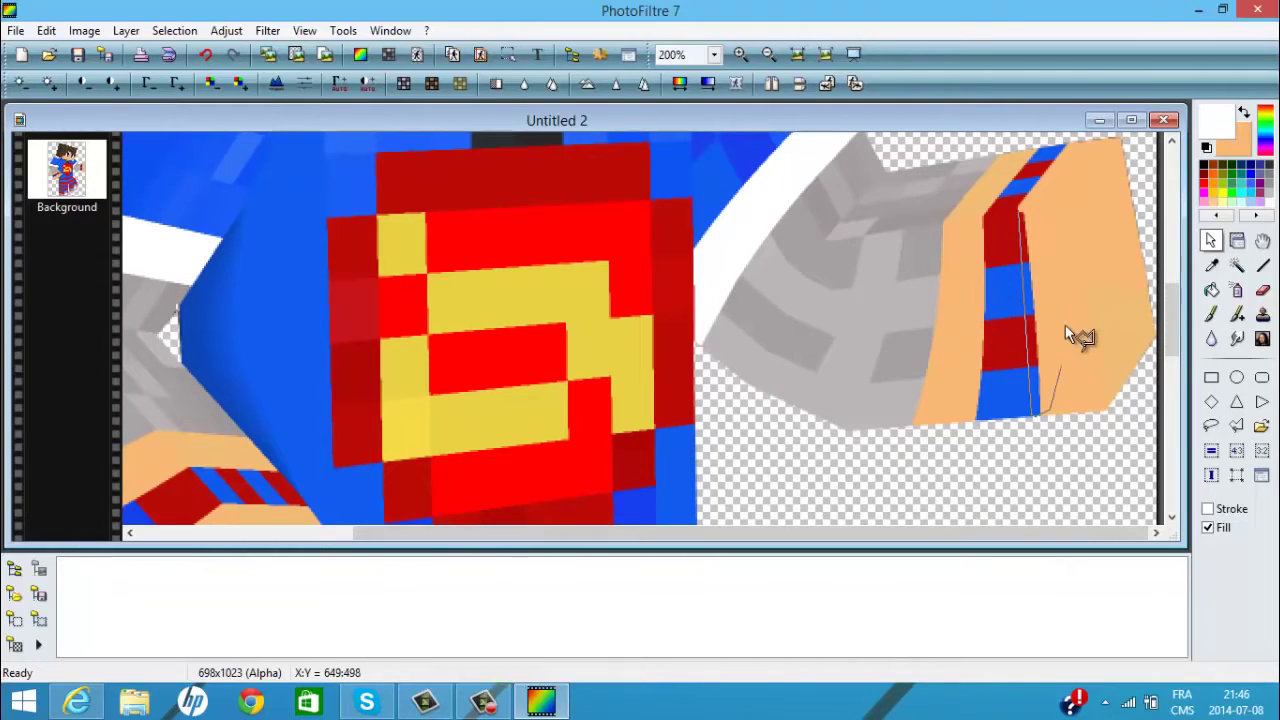
left_click(1059, 198)
key("ctrl+minus")
key("ctrl+minus")
key("ctrl+minus")
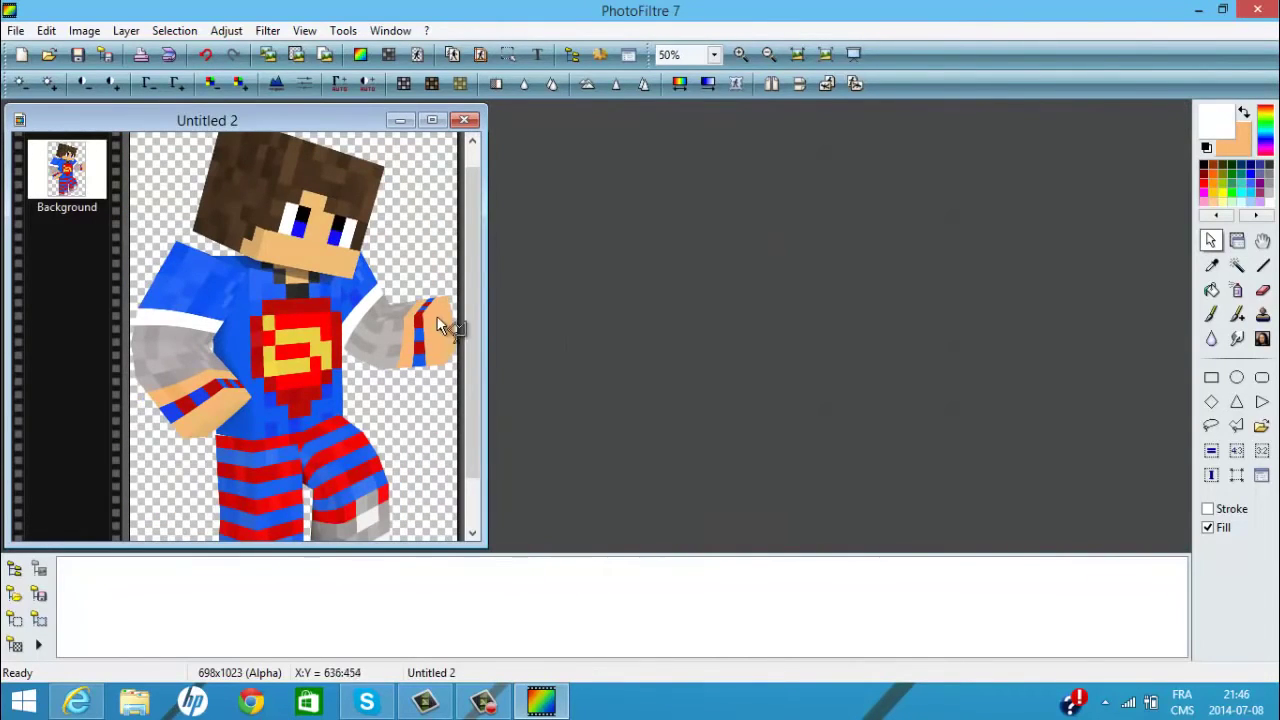
left_click(1236, 240)
key("ctrl+minus")
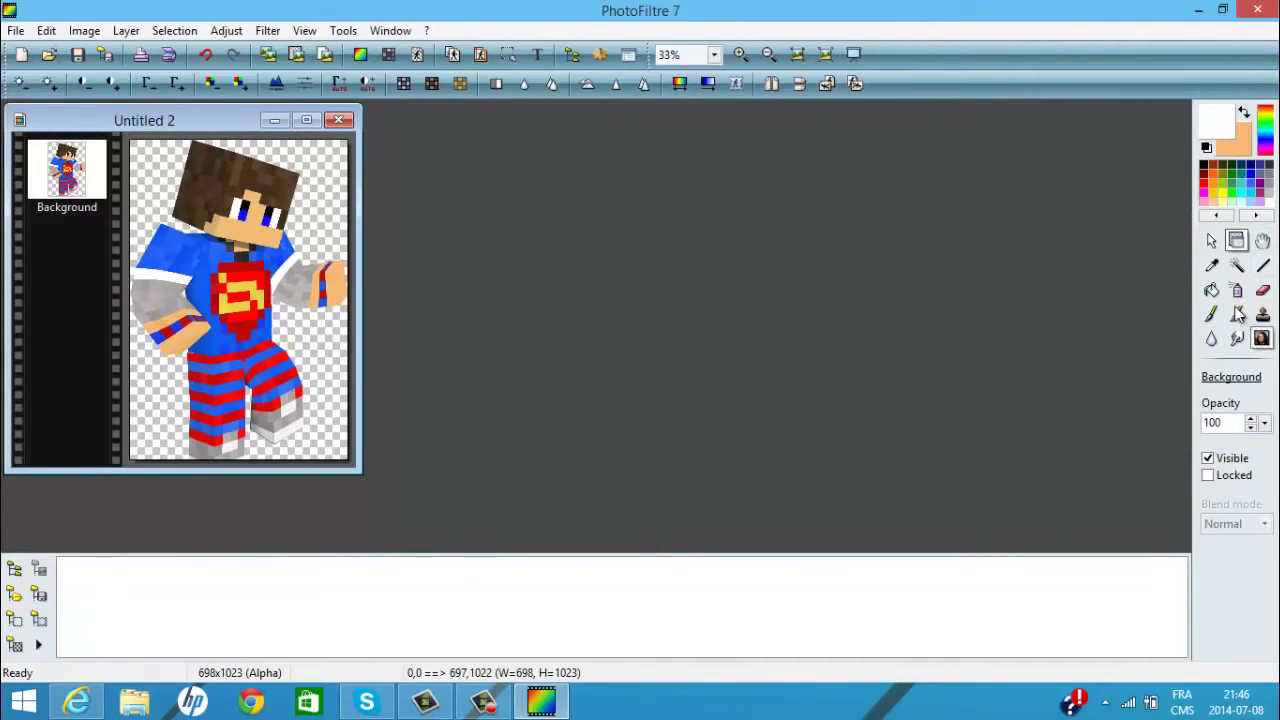
left_click(1210, 244)
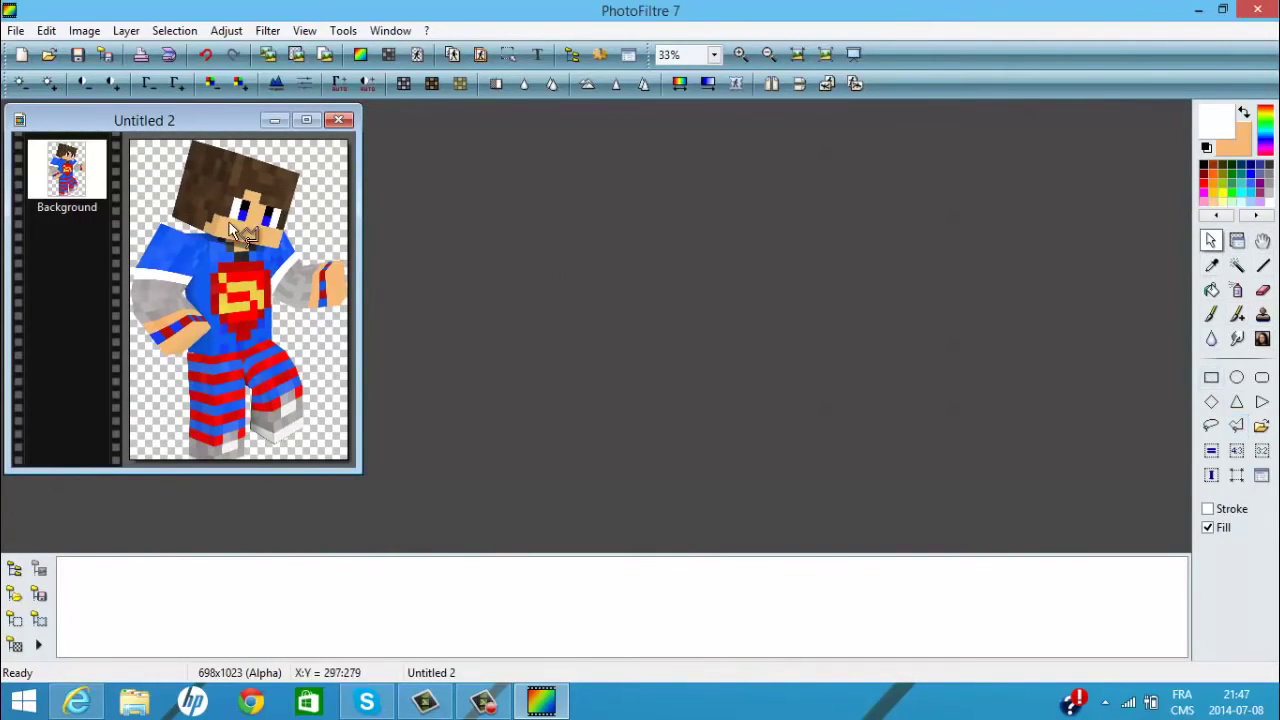
left_click(1238, 243)
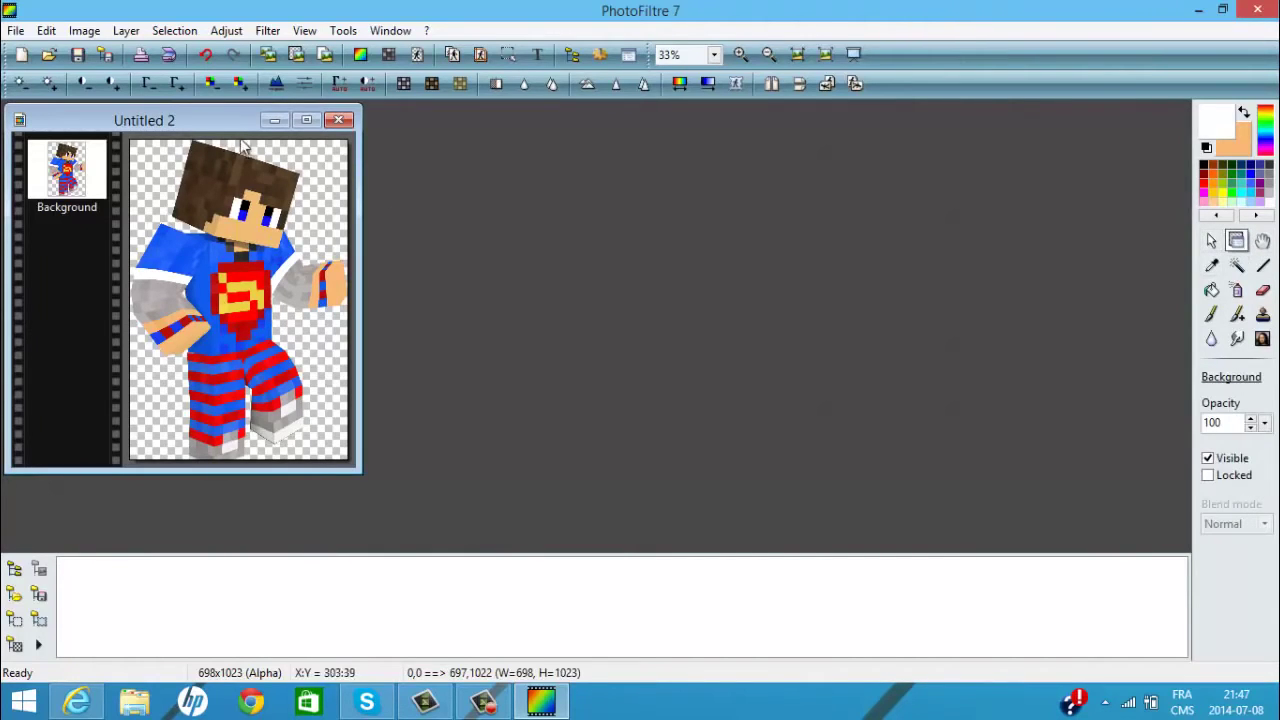
left_click_drag(263, 130, 229, 130)
- Save the cut-out character as the PNG file Untitled 2 in the Images folder, non-interlaced with filter type None
left_click(86, 54)
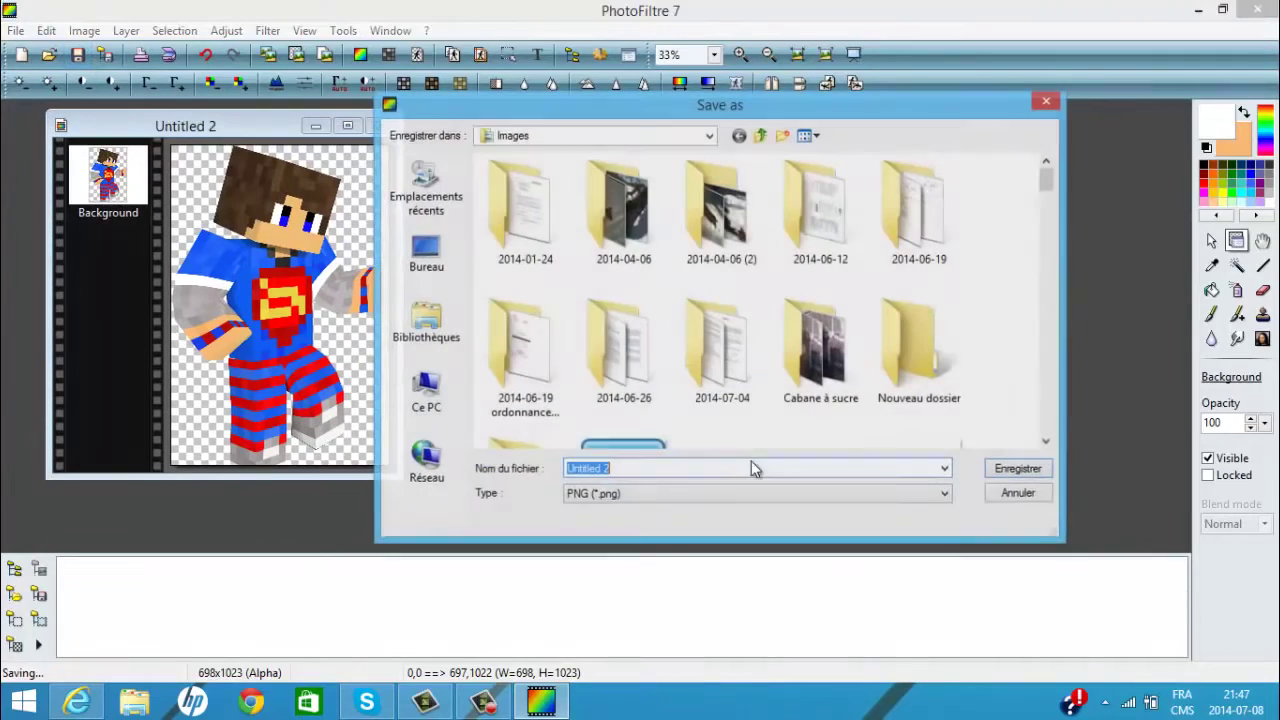
left_click(1016, 467)
left_click(695, 356)
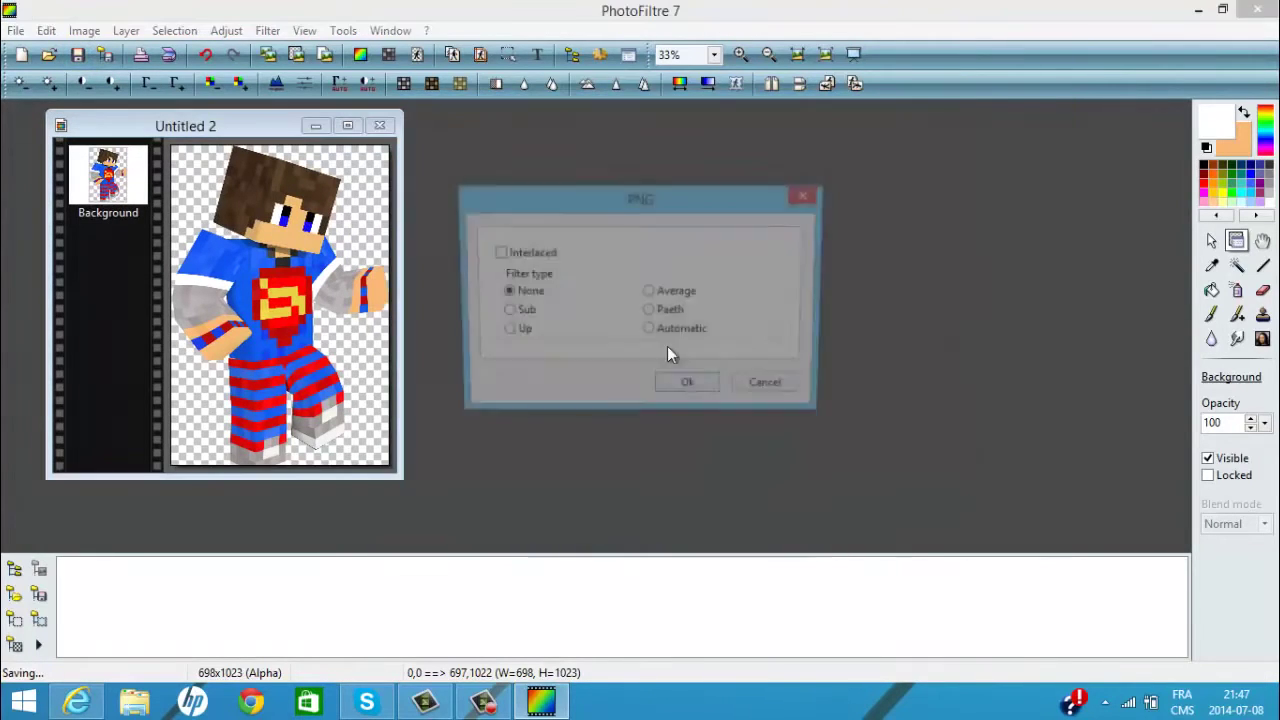
left_click(683, 384)
- Close PhotoFiltre 7 and switch to the Internet Explorer window, ready to enter a web address
left_click(1262, 9)
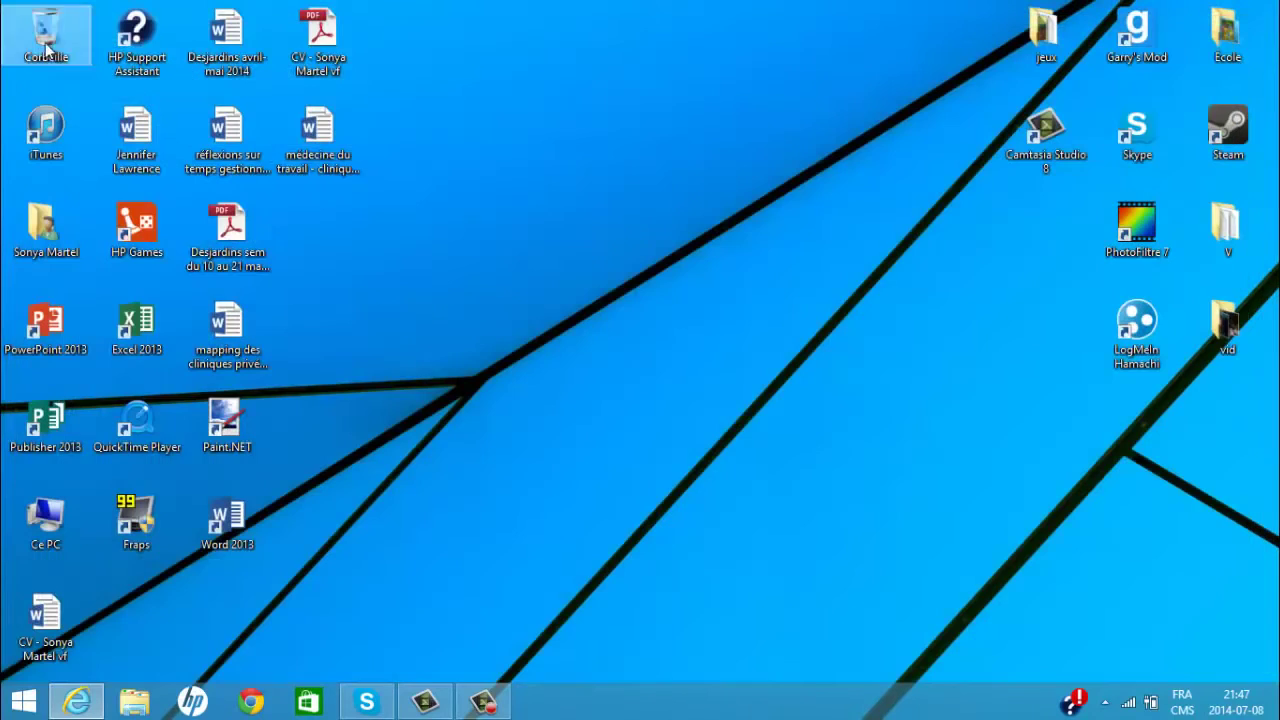
left_click(77, 700)
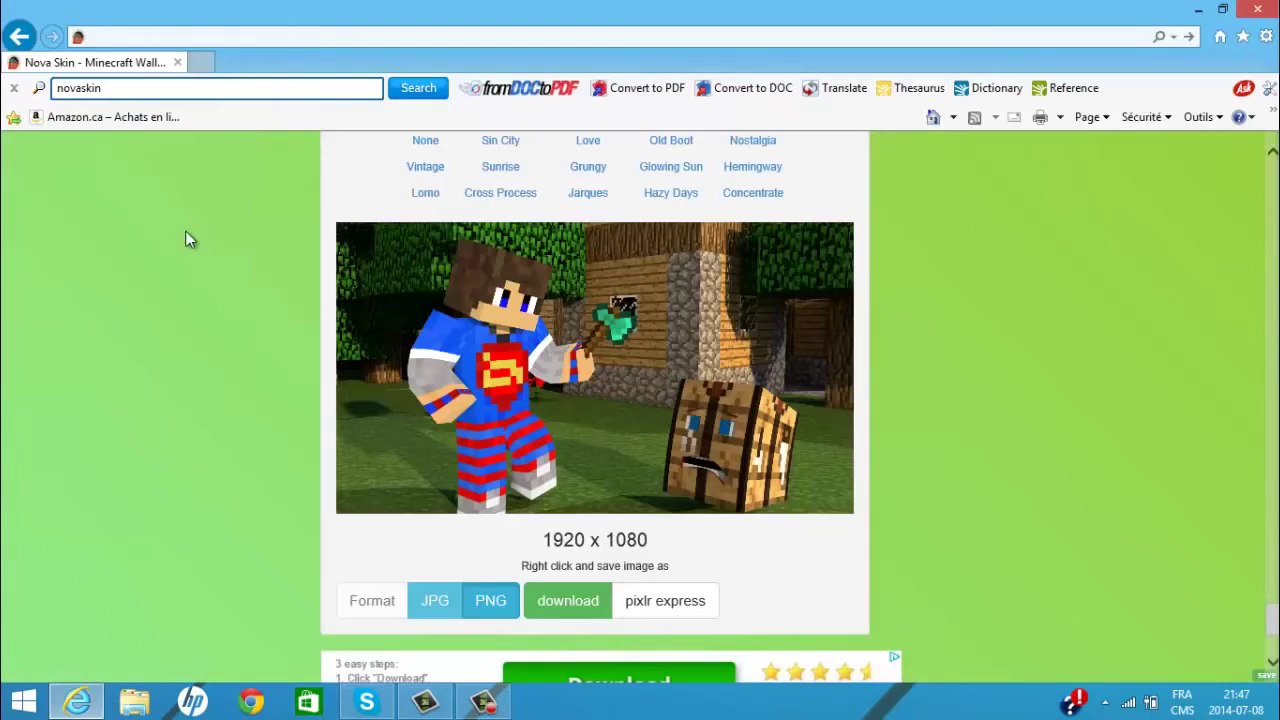
left_click(170, 37)
type("ipic")
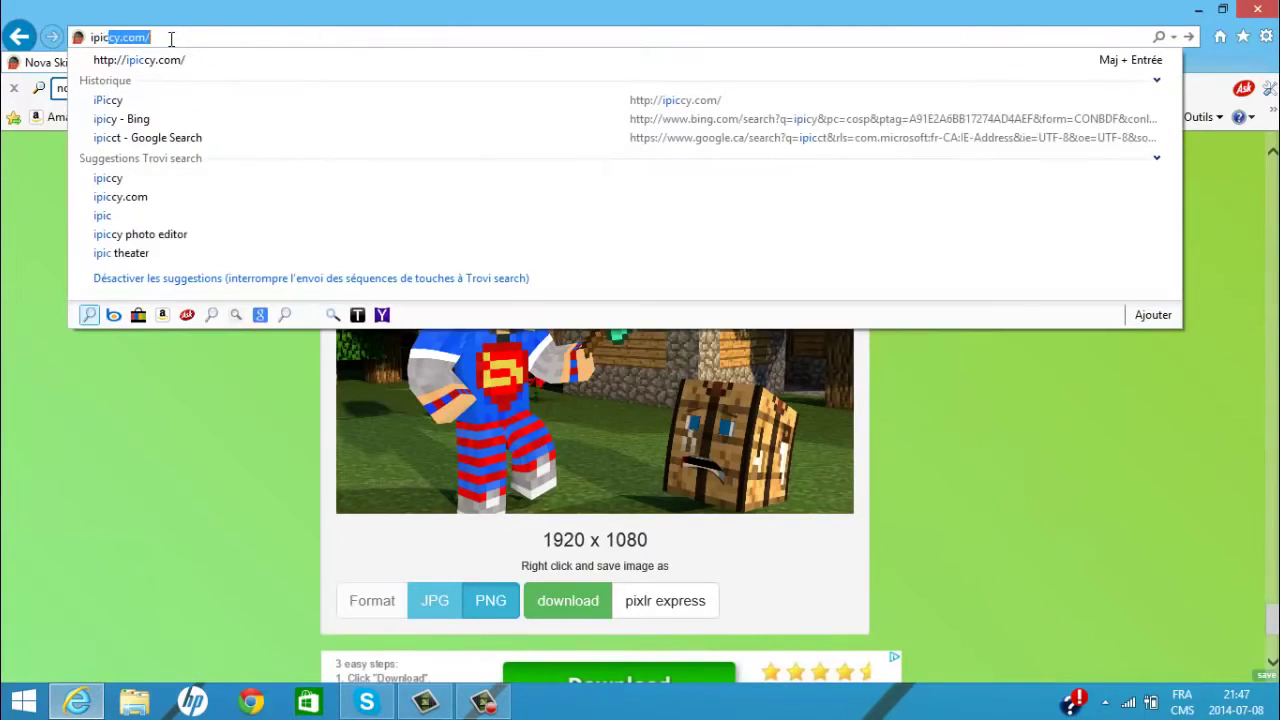
key("BackSpace")
key("BackSpace")
key("BackSpace")
key("BackSpace")
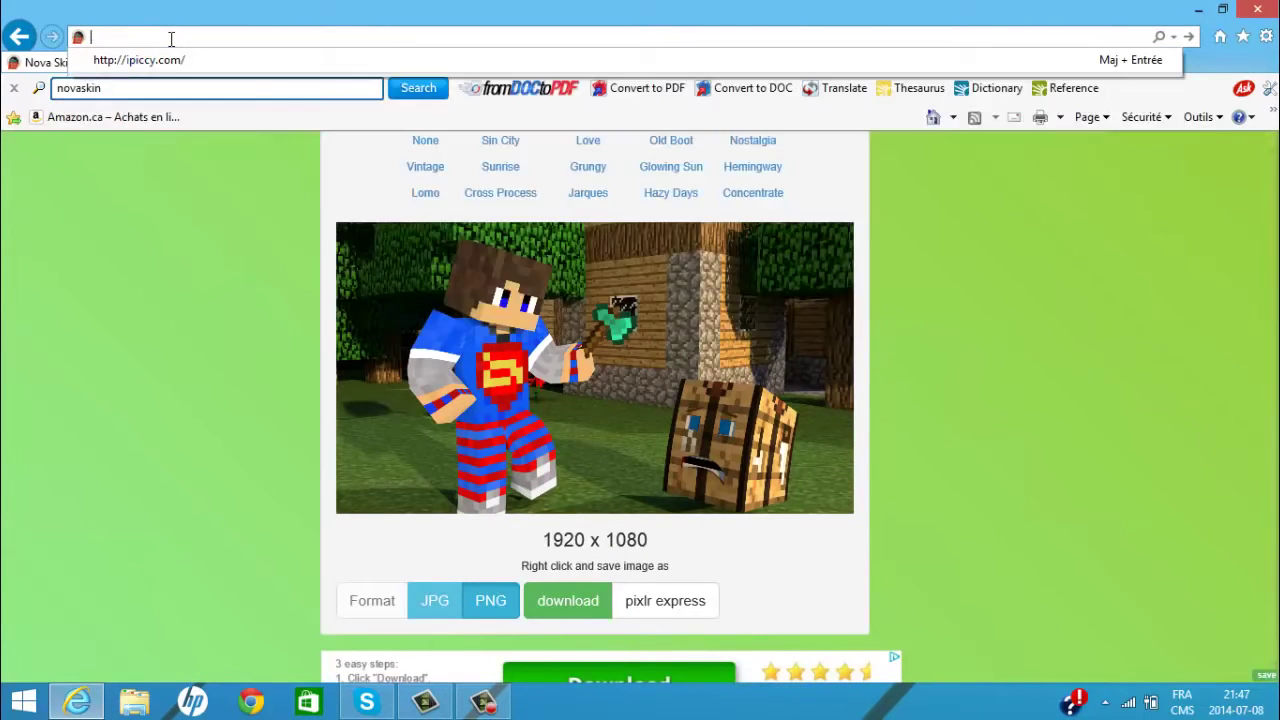
- Open the ipiccy.com website
type("i")
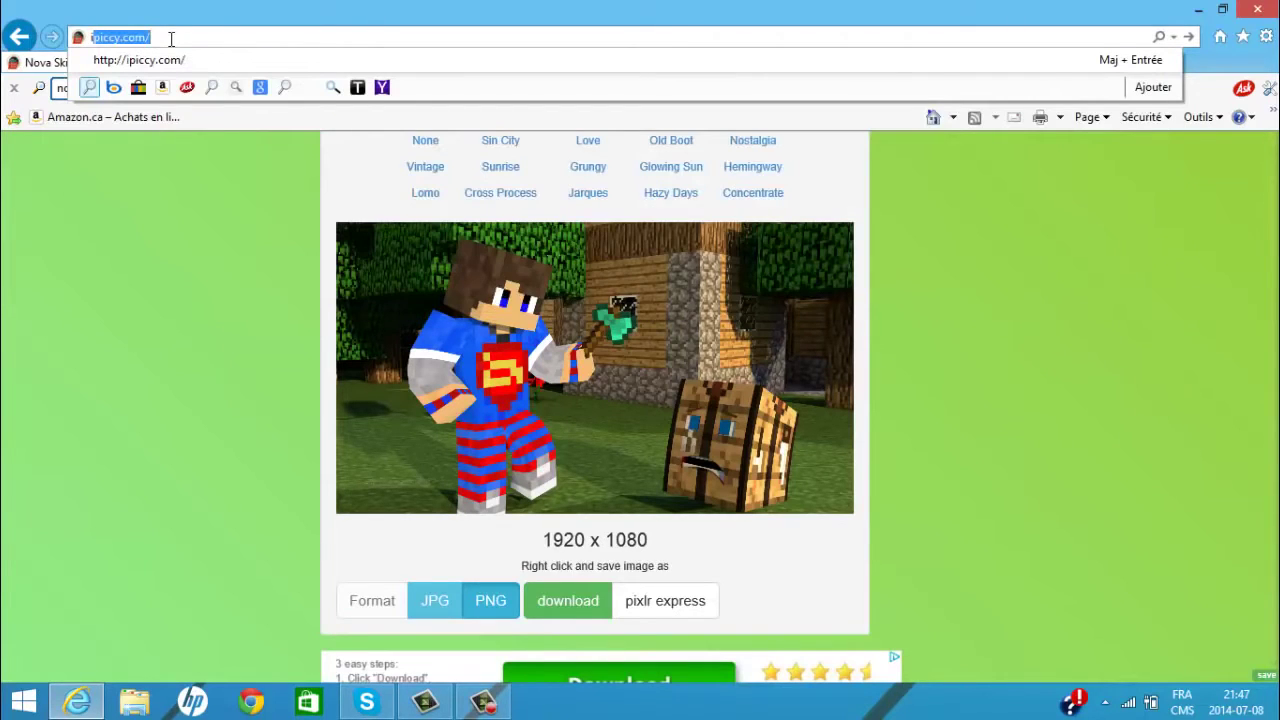
type("p")
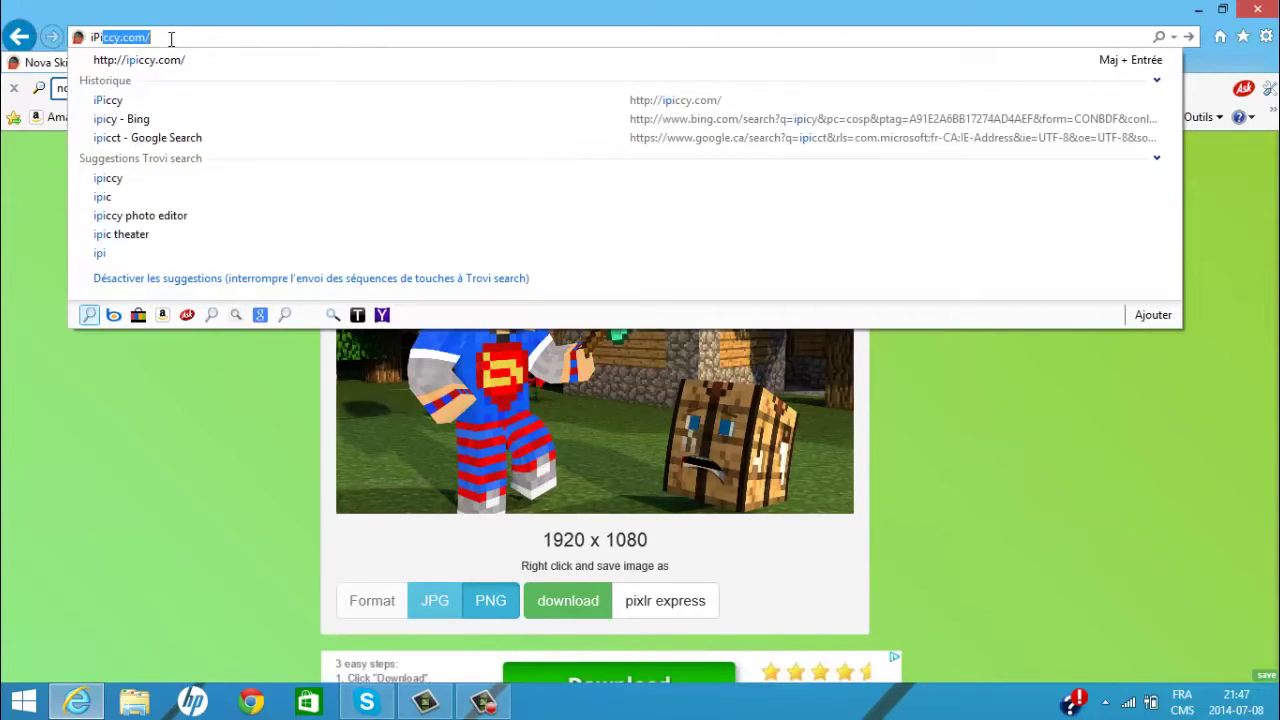
type("iccy.co")
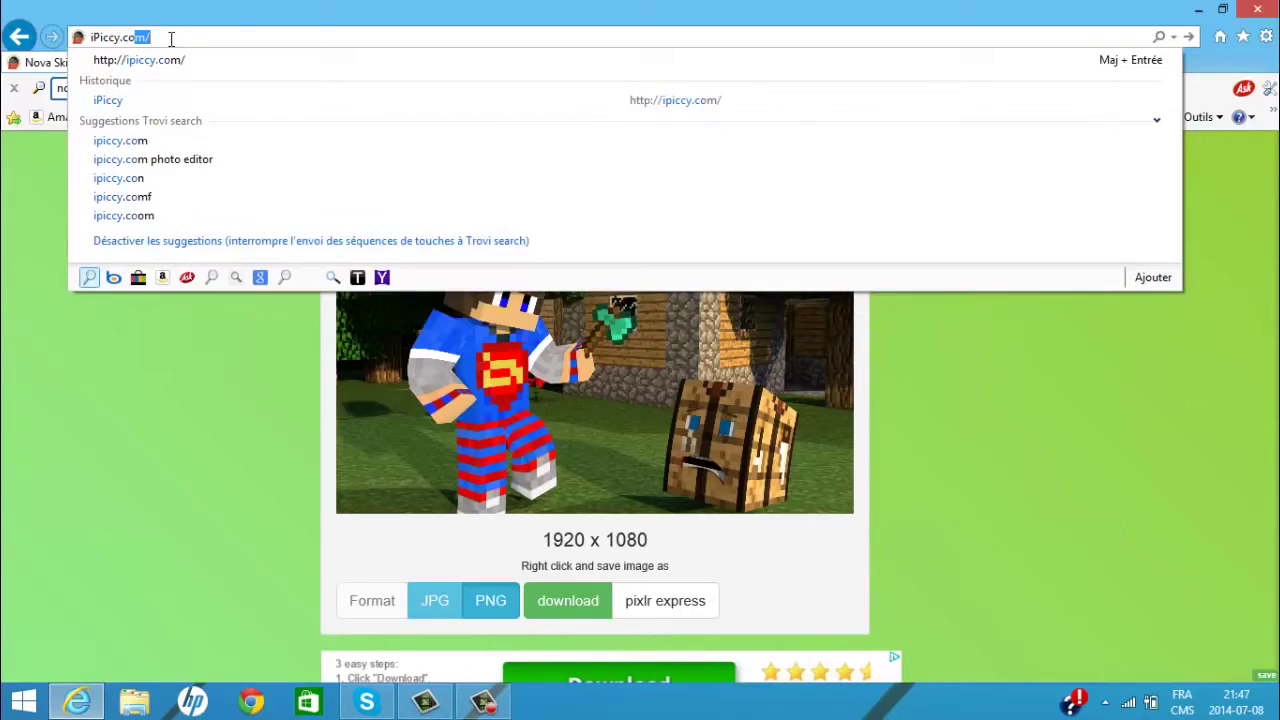
key("Return")
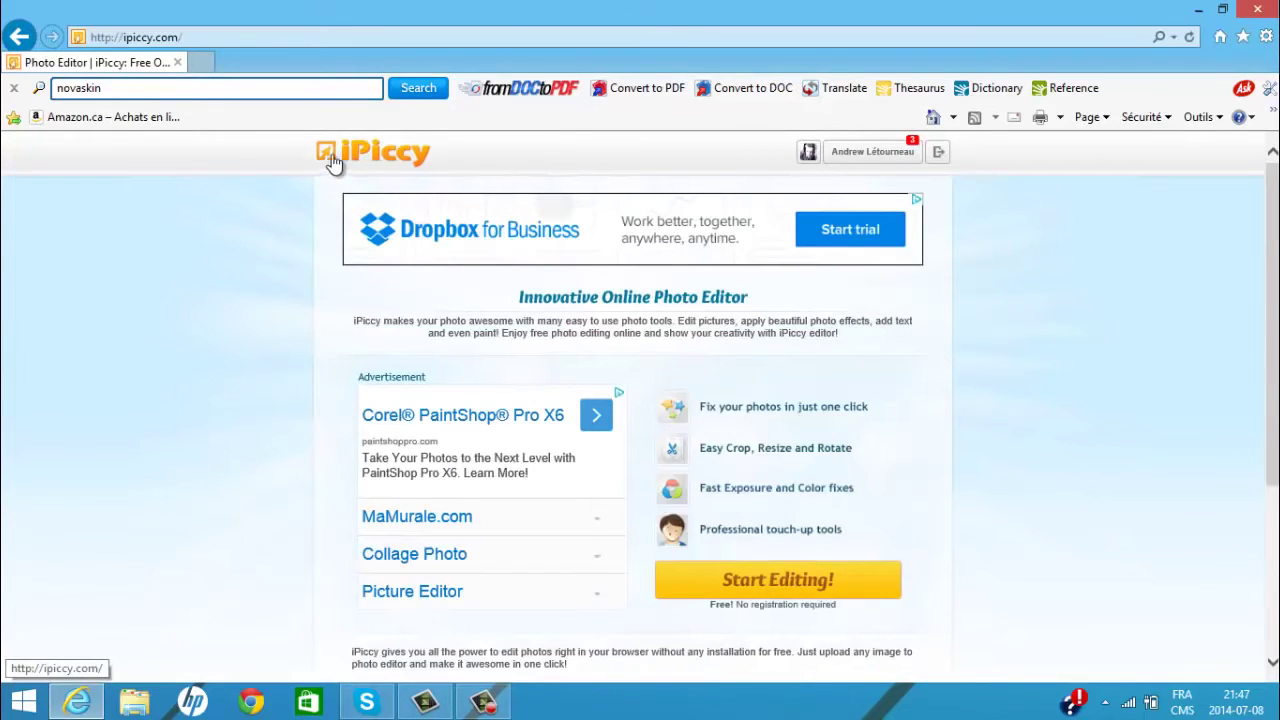
- Start the iPiccy photo editor and discard the previously saved work instead of restoring it
scroll(706, 493, "down", 5)
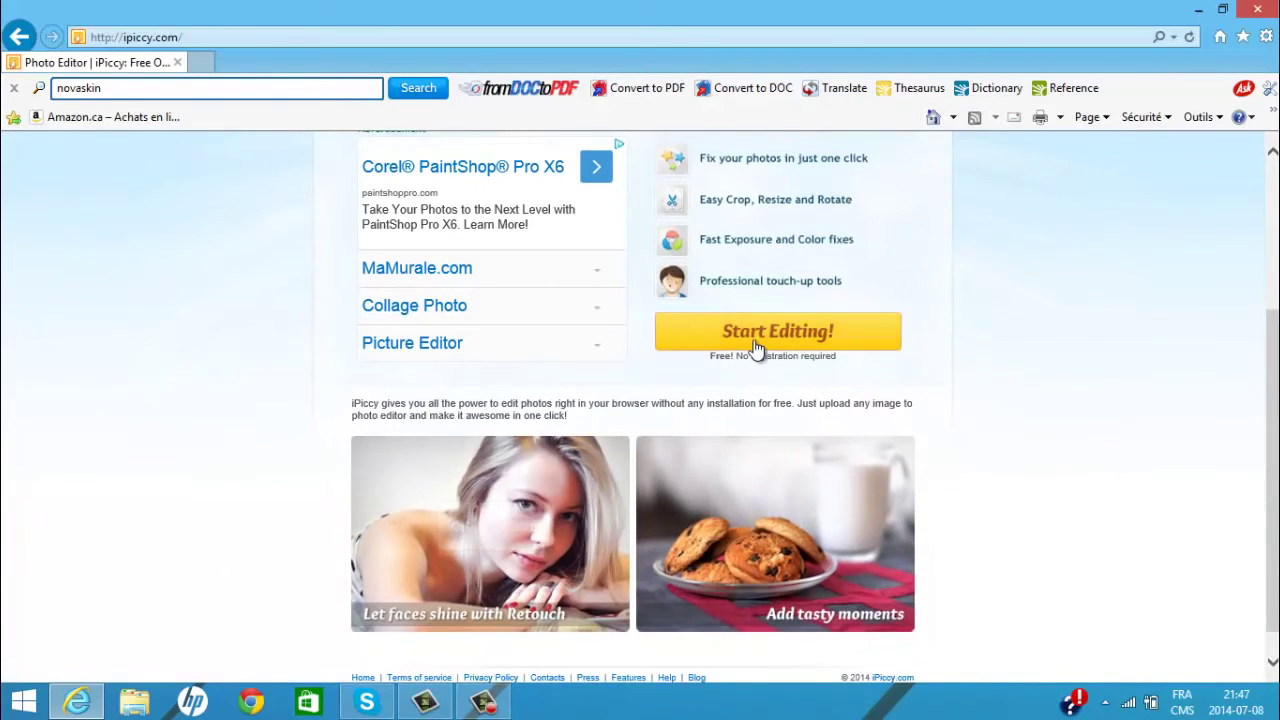
left_click(754, 339)
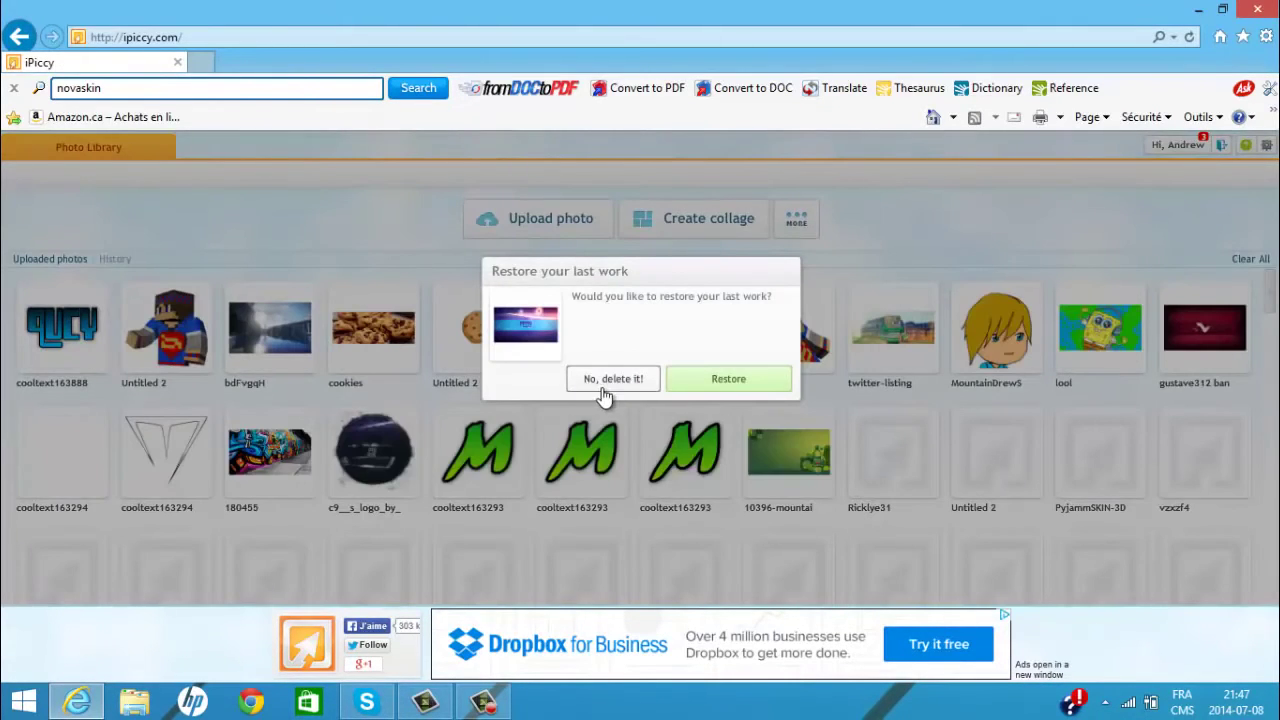
left_click(611, 379)
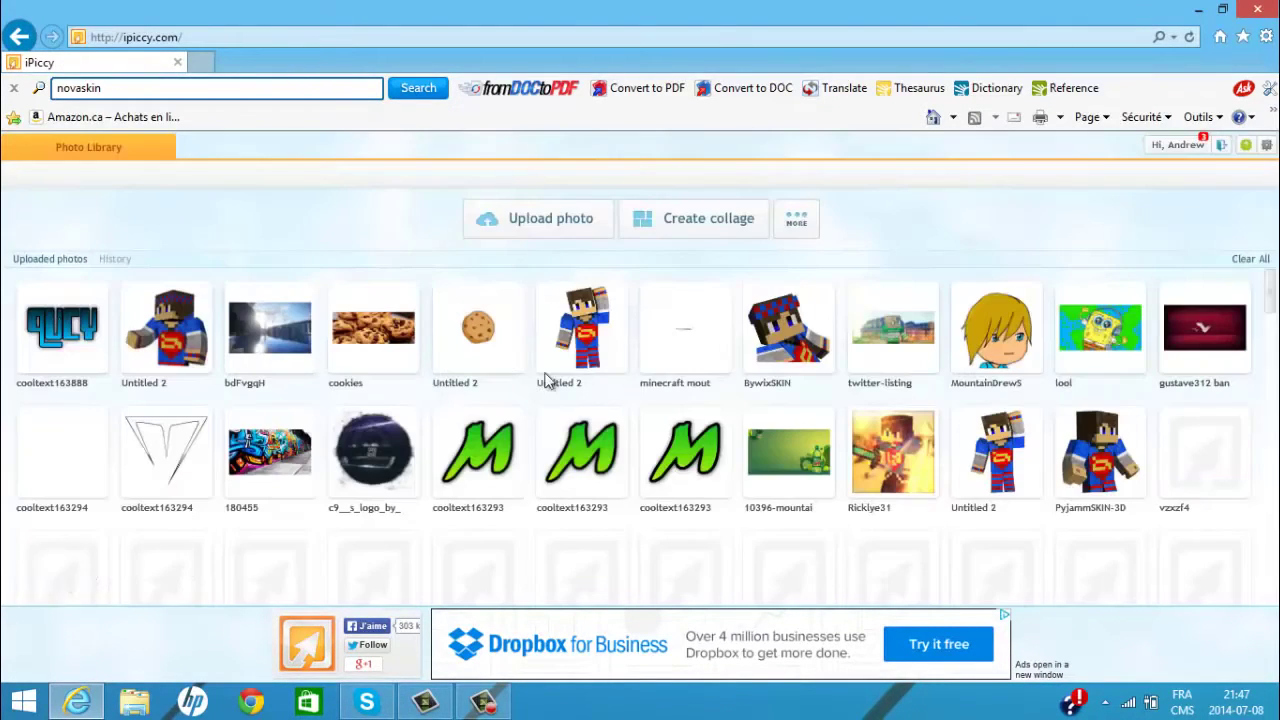
left_click(540, 217)
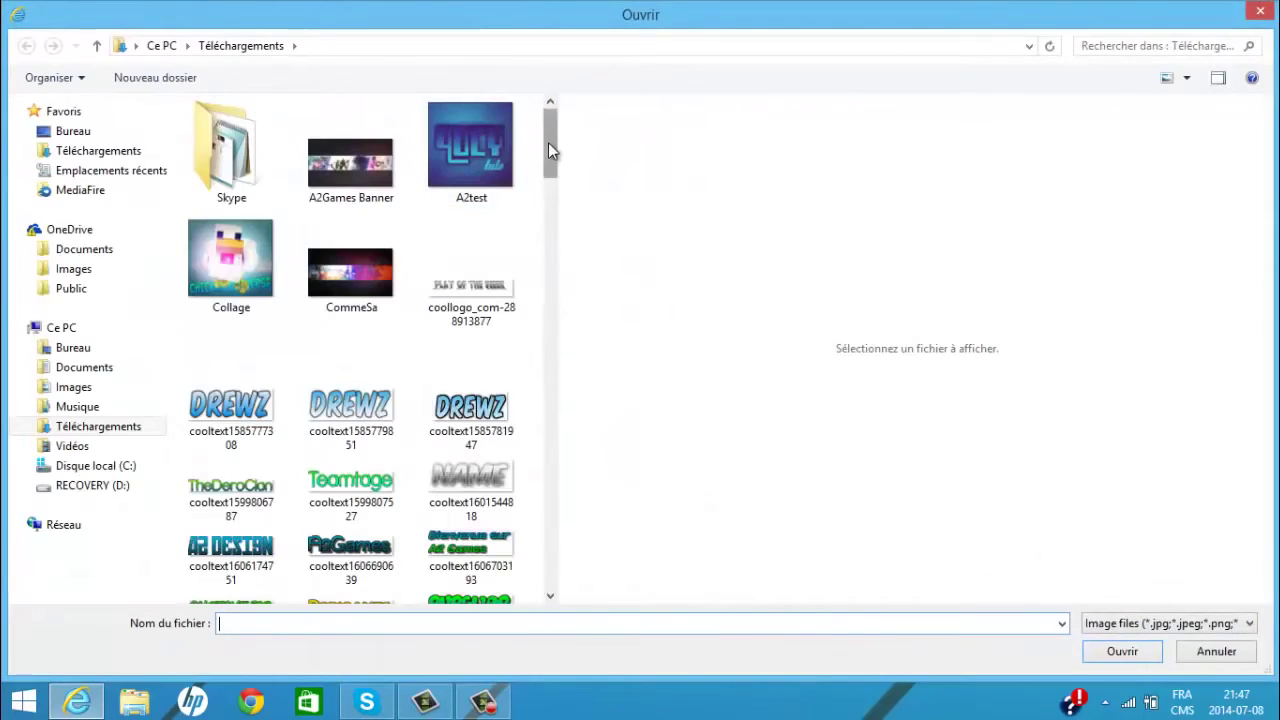
left_click_drag(546, 142, 545, 558)
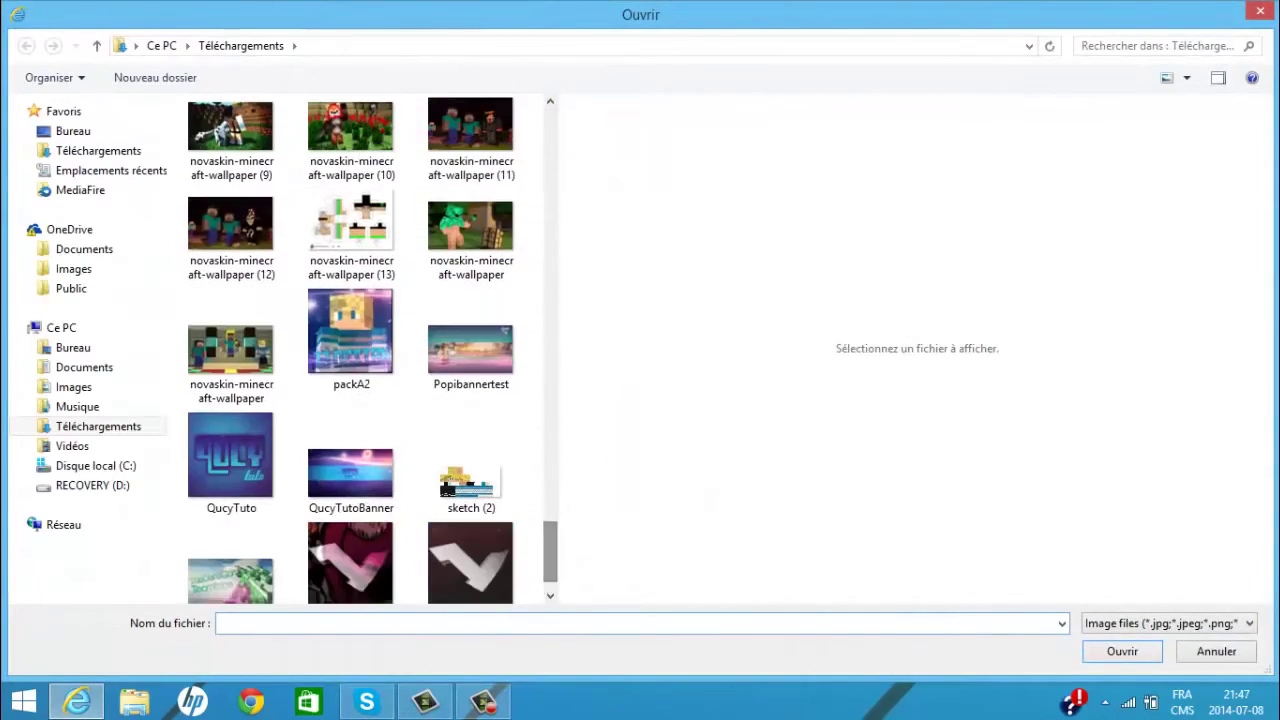
left_click(1260, 10)
- Create an empty collage 800 px wide and 800 px high, apply it, and open it in the layers editor
left_click(695, 225)
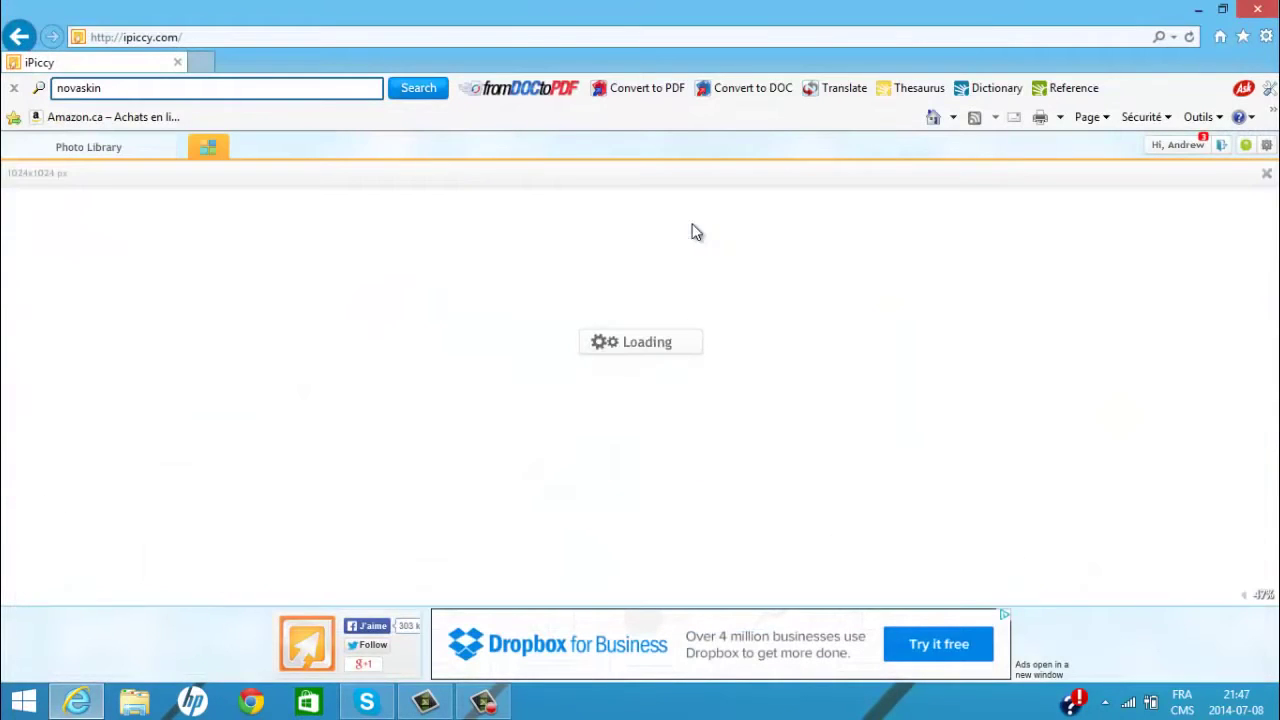
left_click(56, 248)
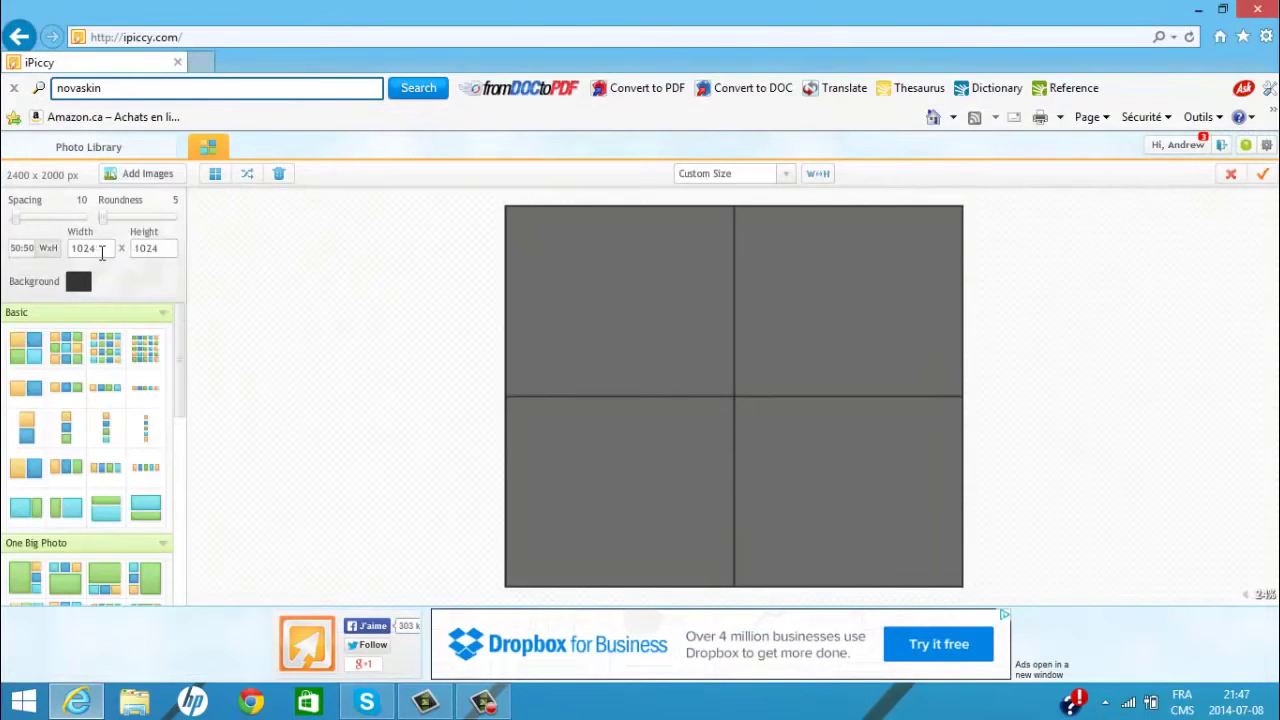
type("800")
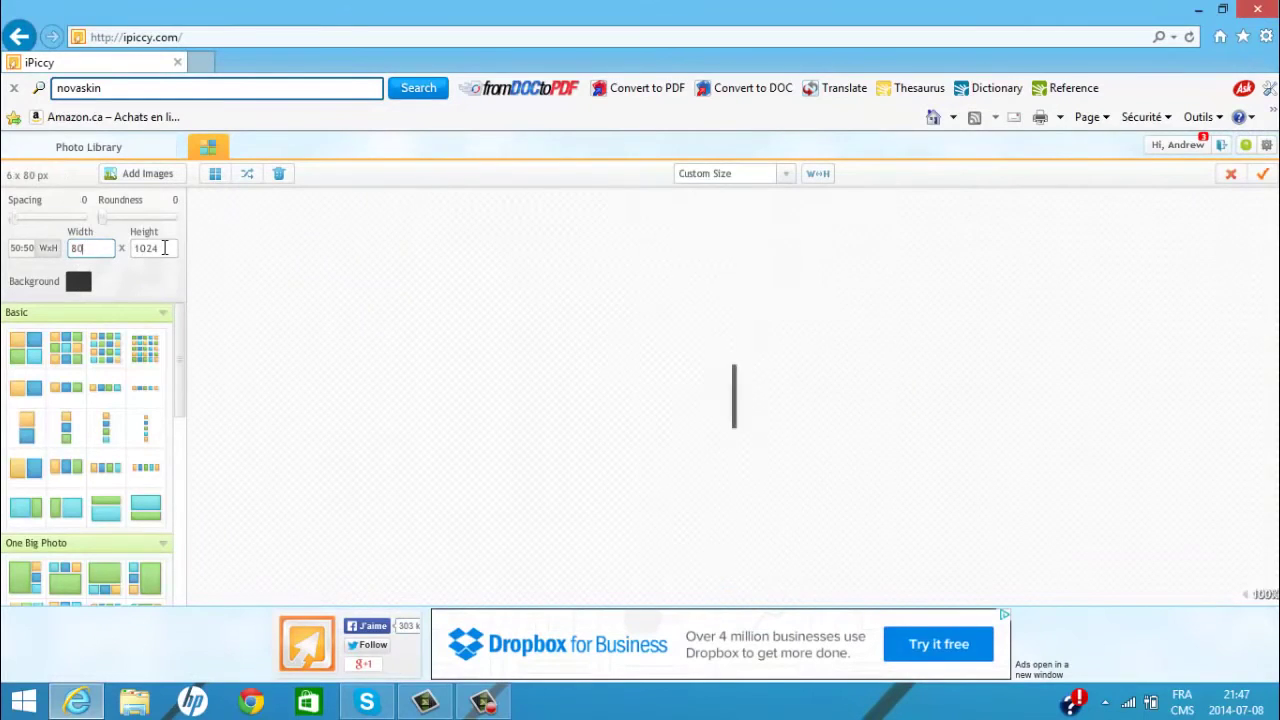
type("800")
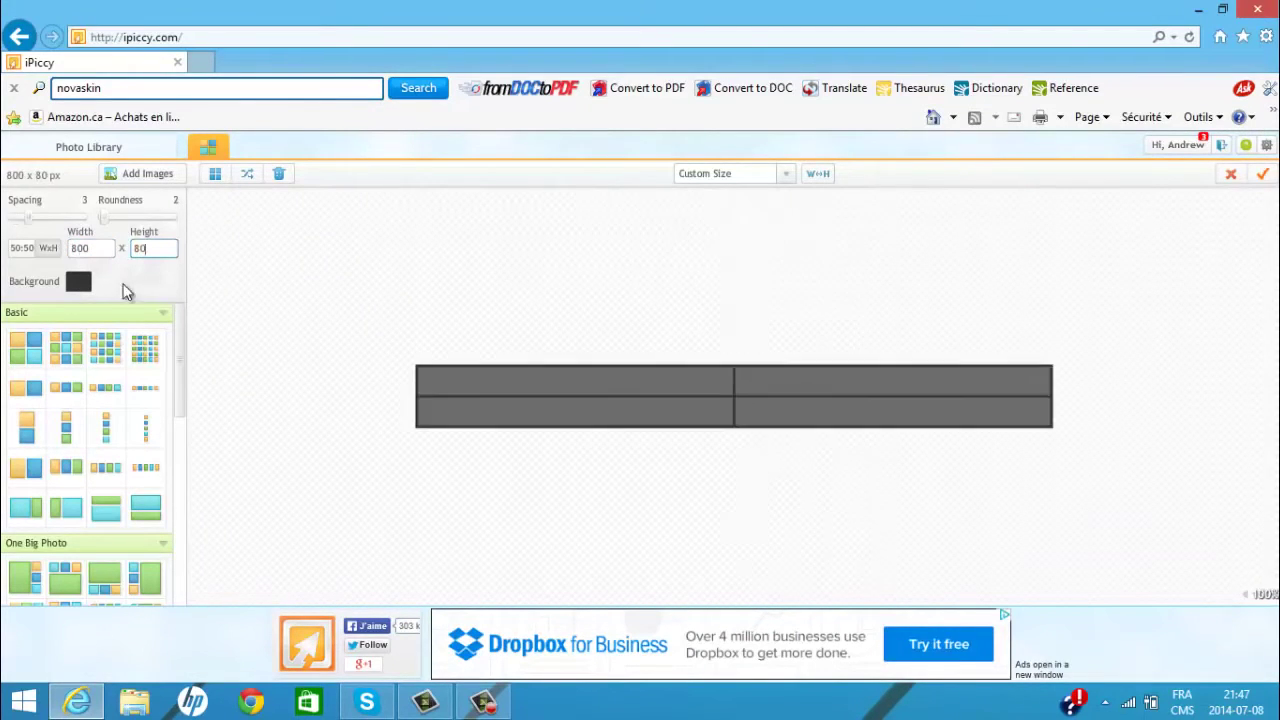
left_click(1264, 178)
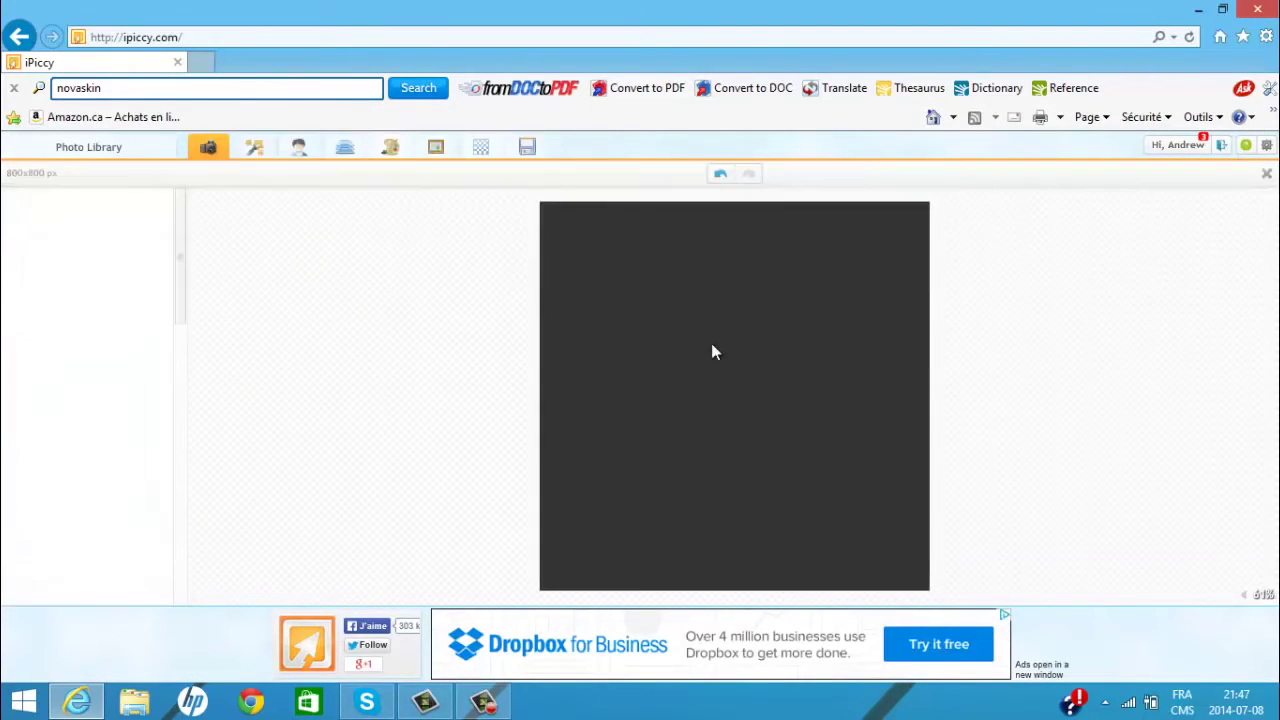
left_click(346, 150)
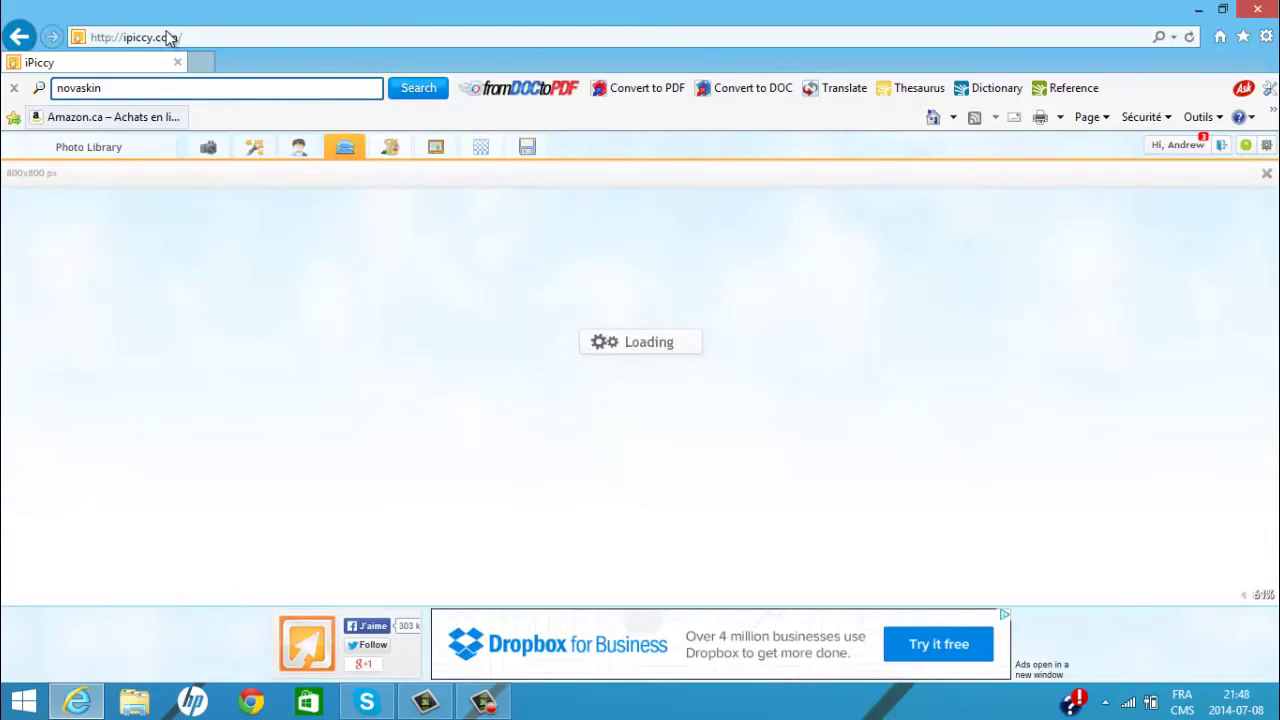
- Search Google for "minecraft" in a new browser tab and show the image results
left_click(210, 37)
type("m")
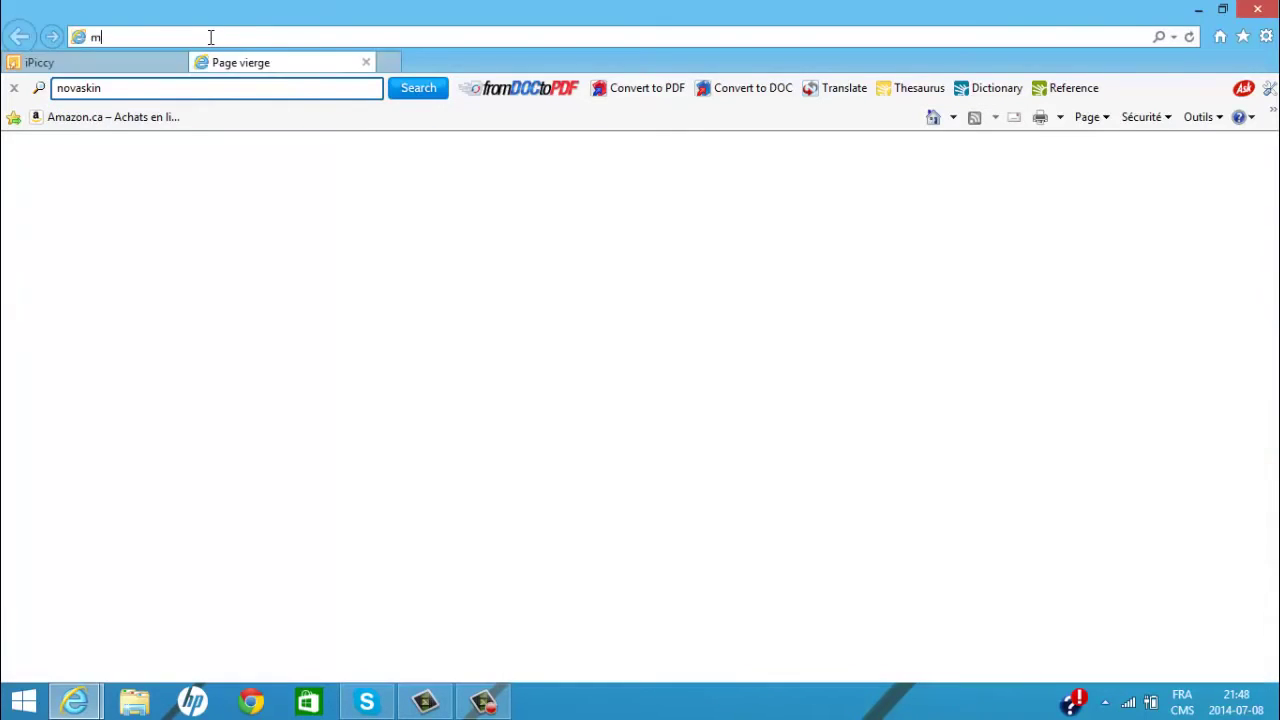
type("inecraft")
key("Return")
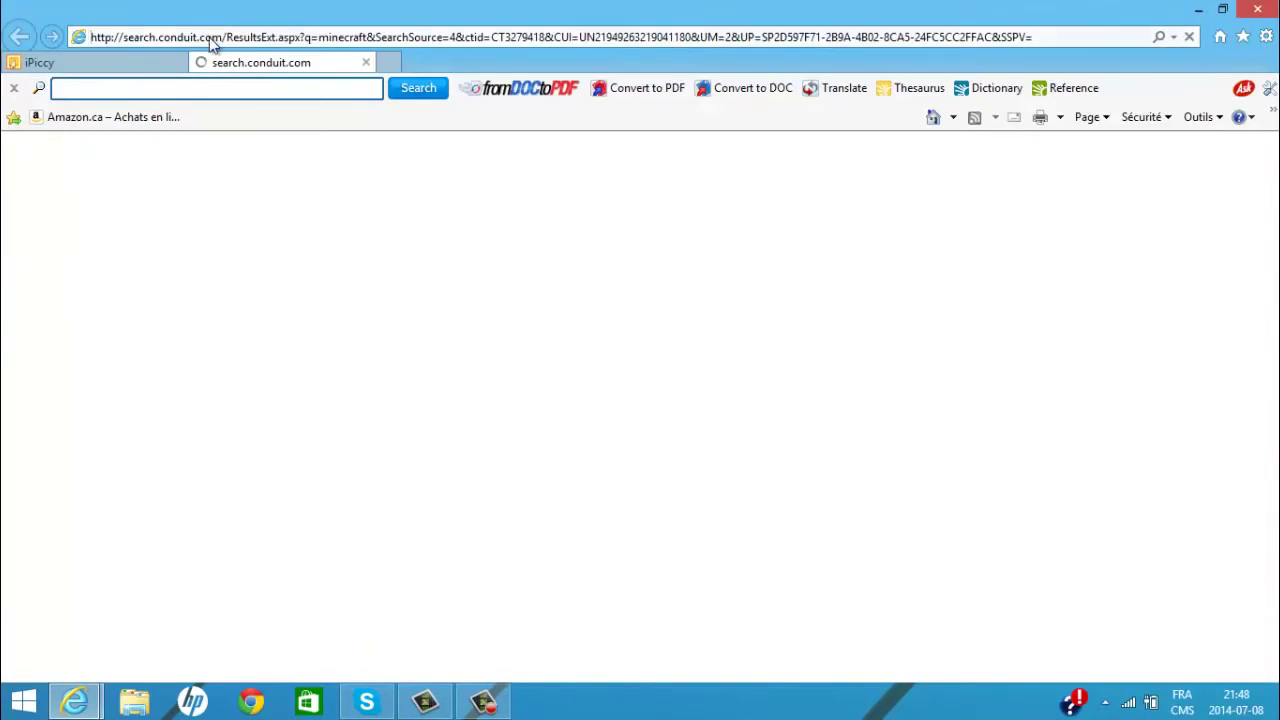
left_click(207, 37)
type("miencr")
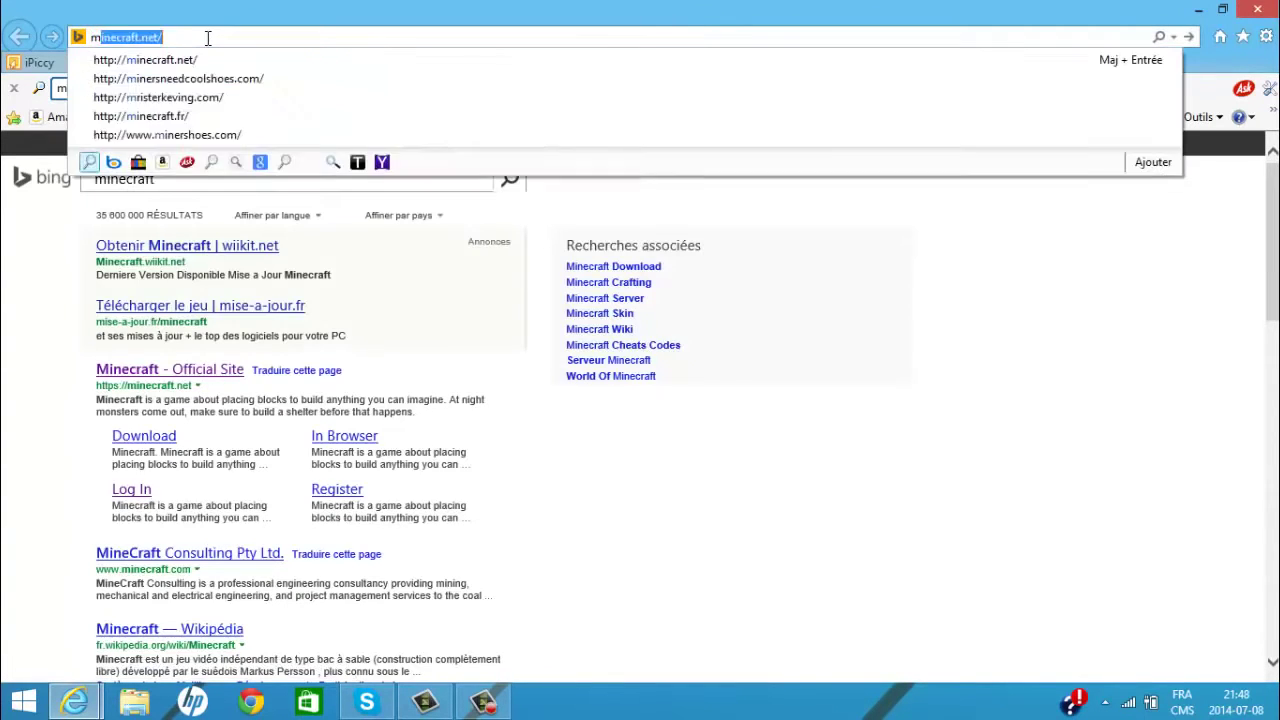
type("aft")
left_click(250, 215)
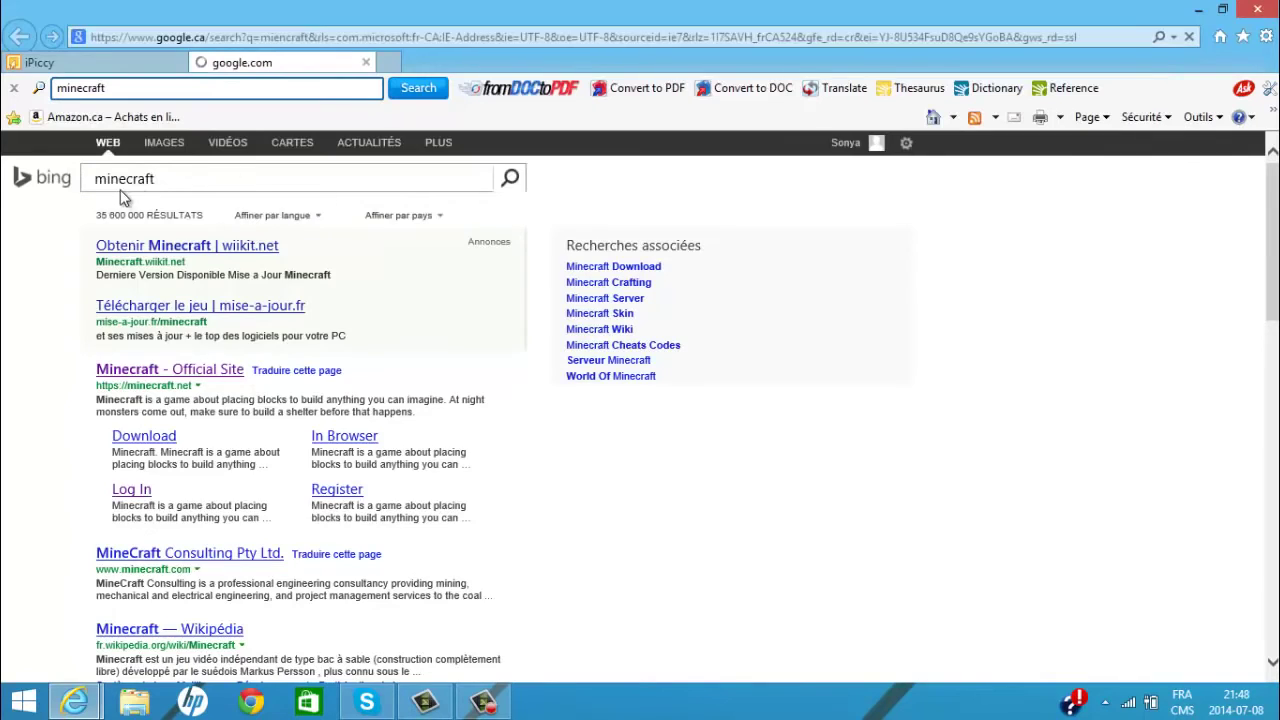
left_click(174, 208)
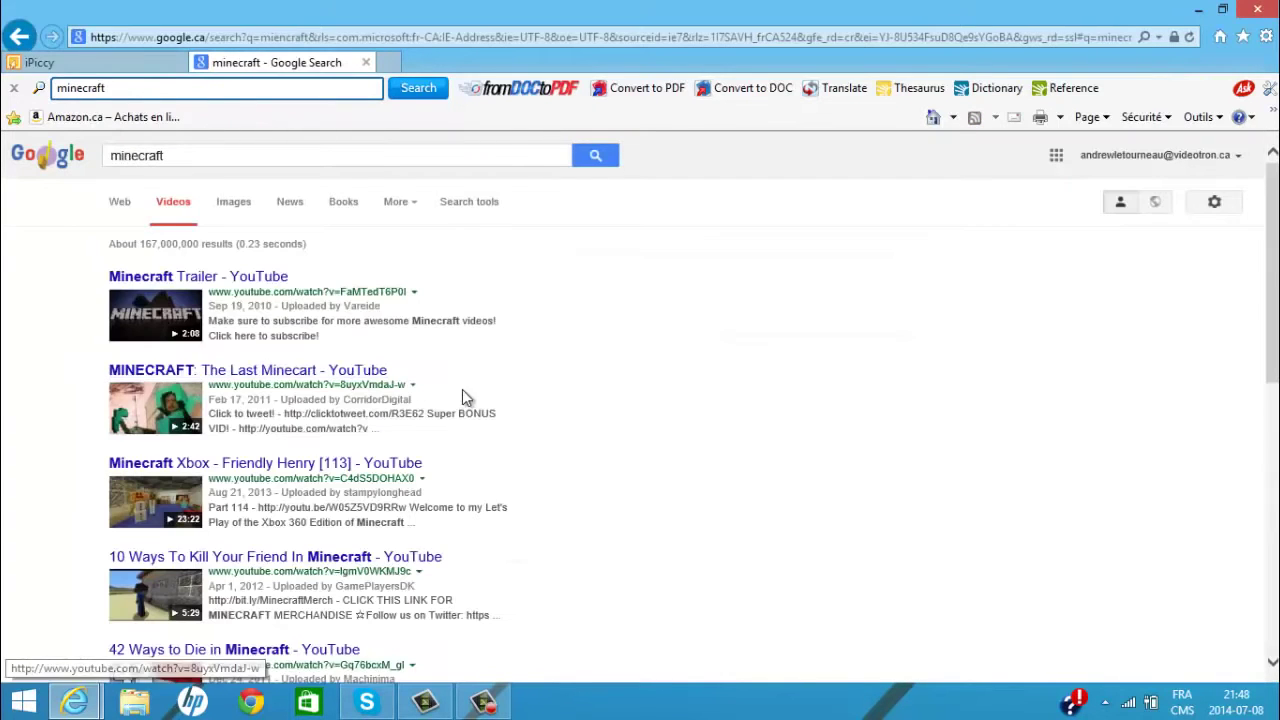
left_click(228, 207)
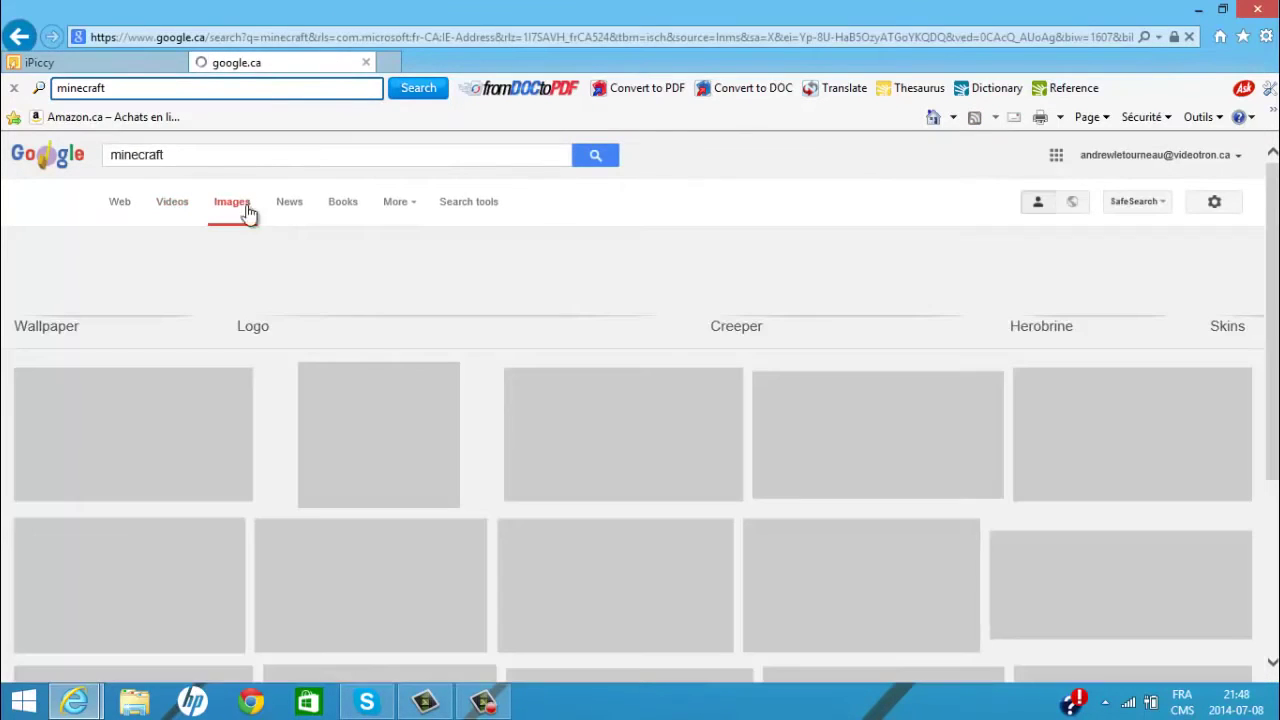
- Refine the image search to "minecraft shaders"
scroll(435, 363, "down", 10)
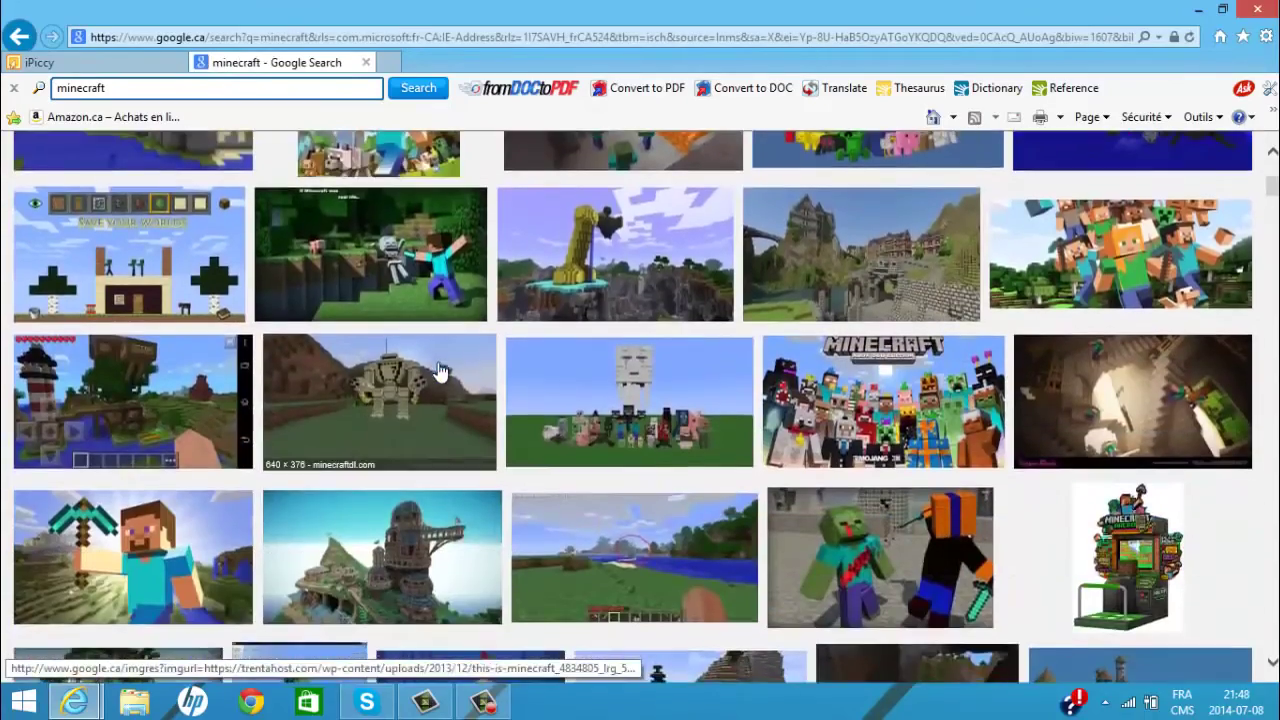
scroll(369, 305, "up", 10)
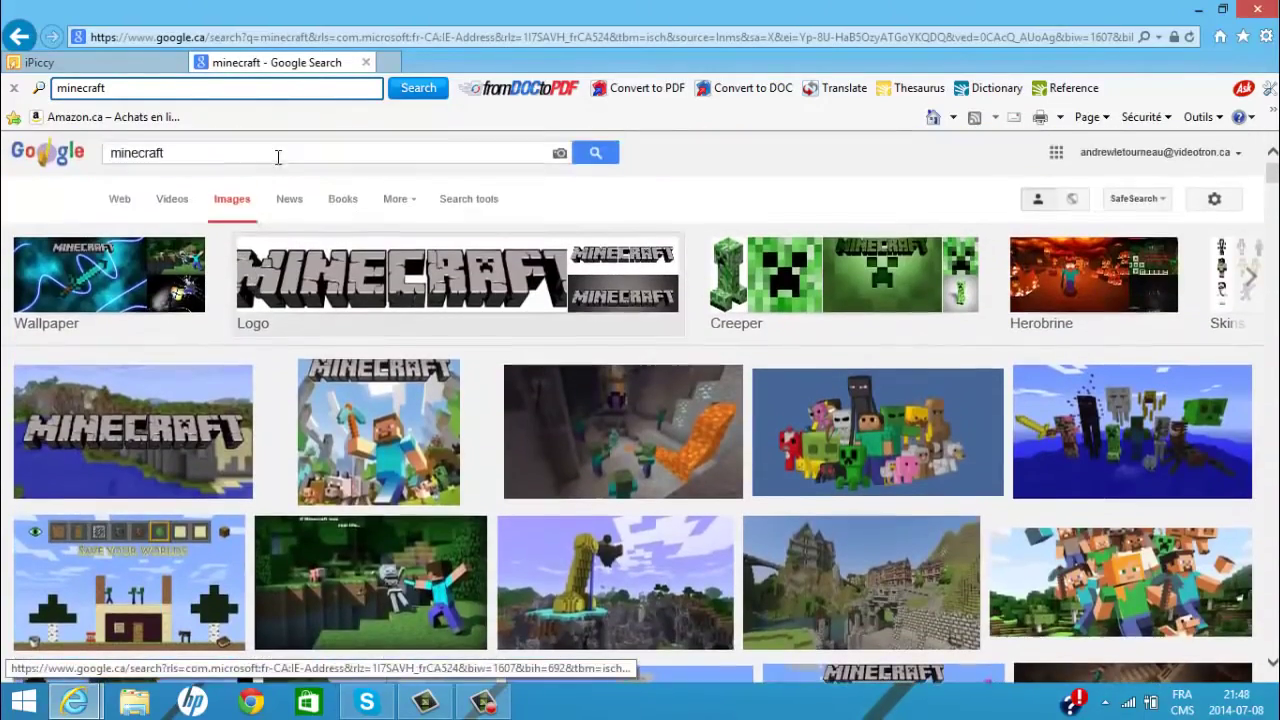
left_click(227, 158)
type("shaders")
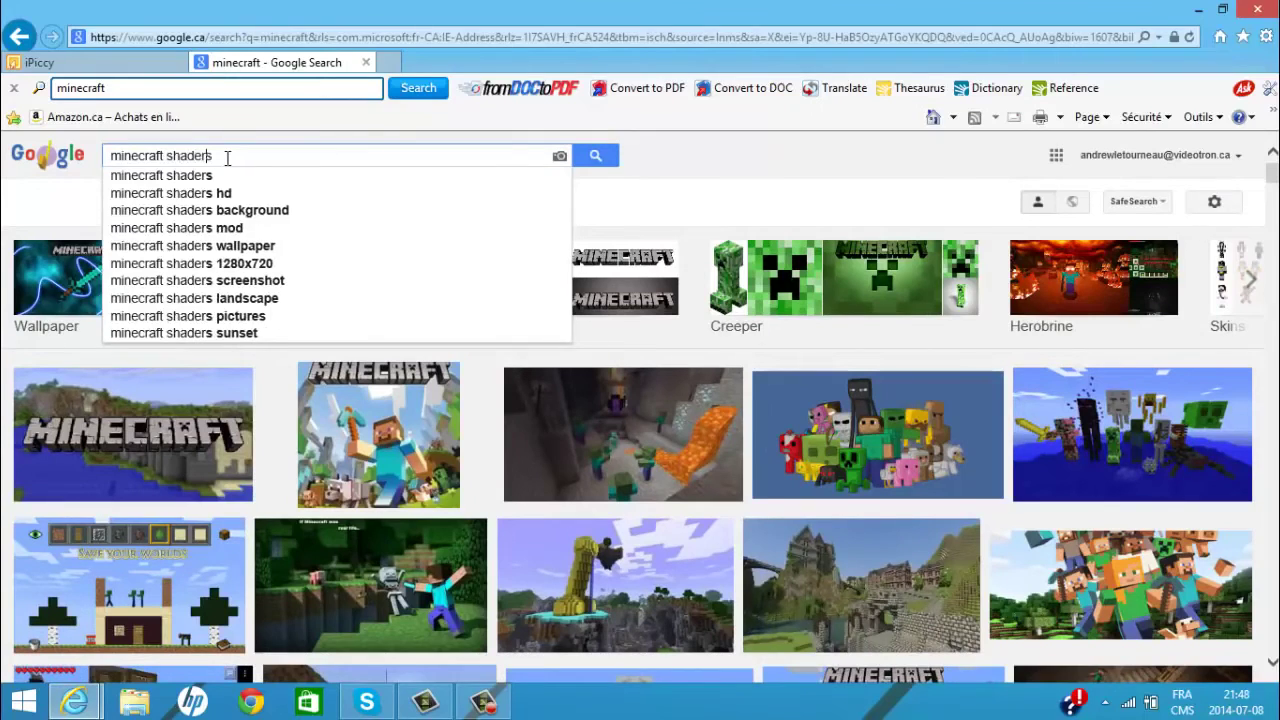
key("Return")
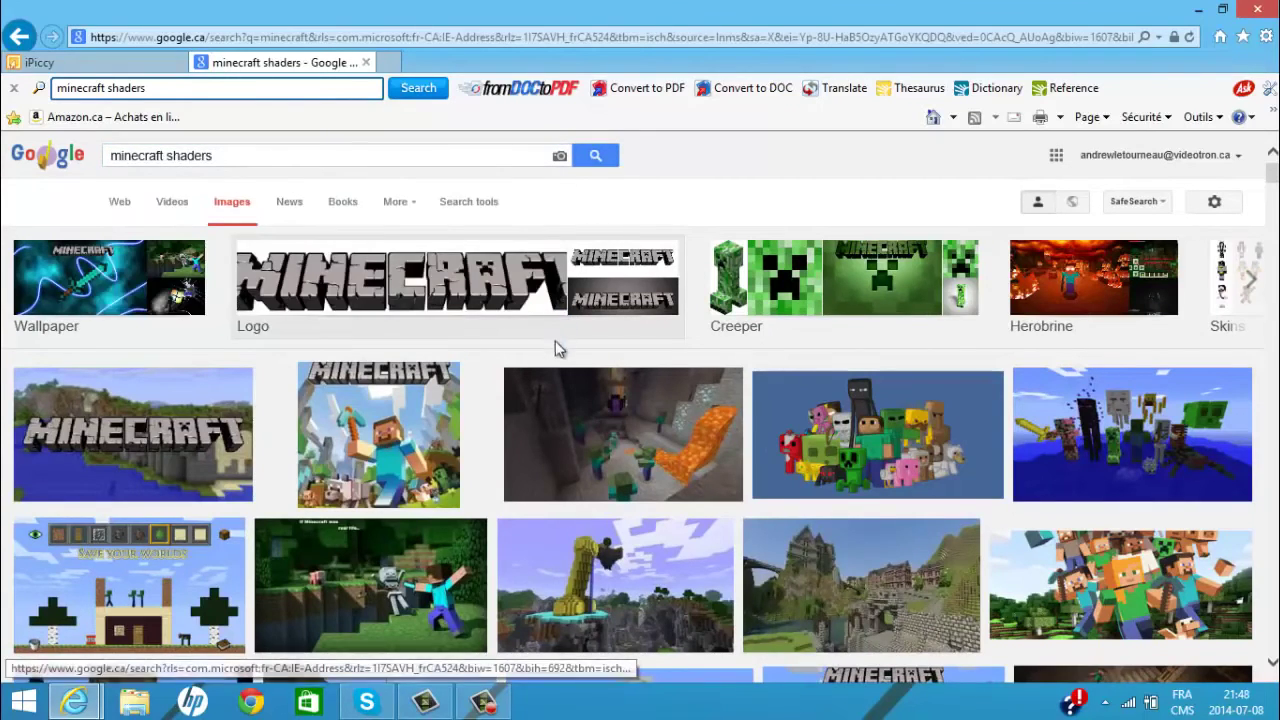
- Save the Skyrim Reloaded sunlit forest image as a JPEG in the Images folder and close the search tab
scroll(562, 367, "down", 4)
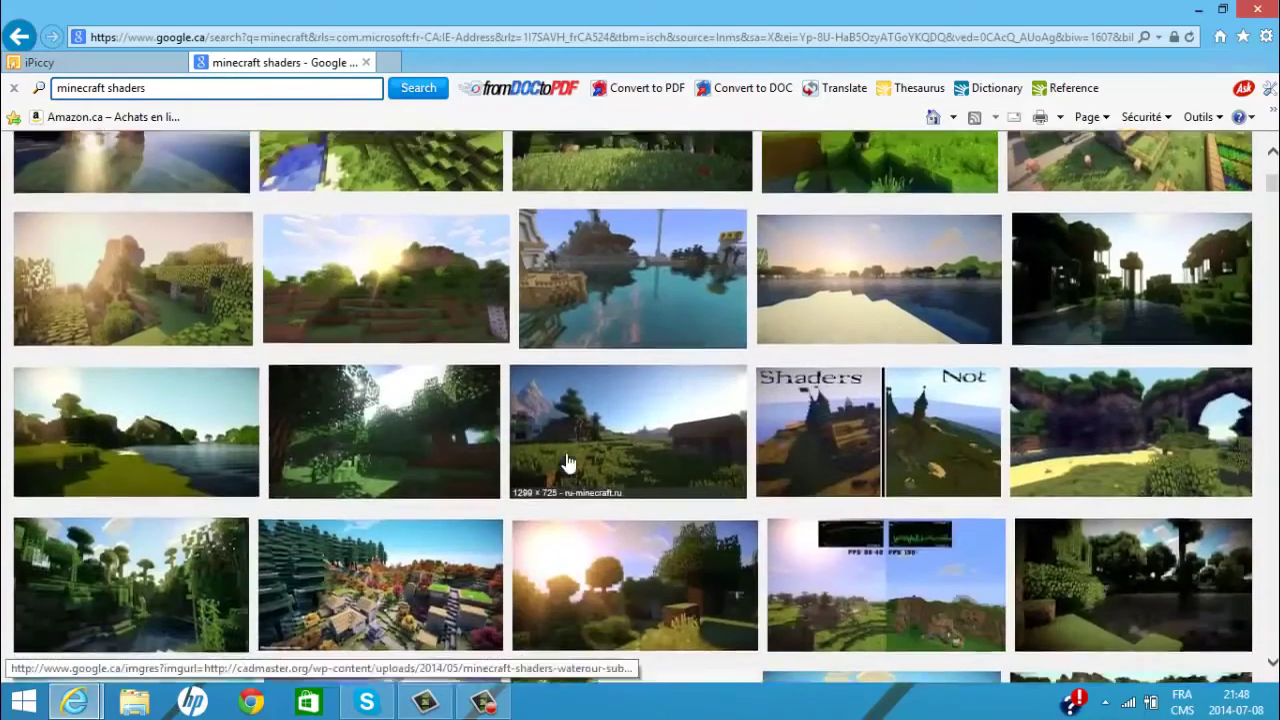
scroll(436, 340, "down", 4)
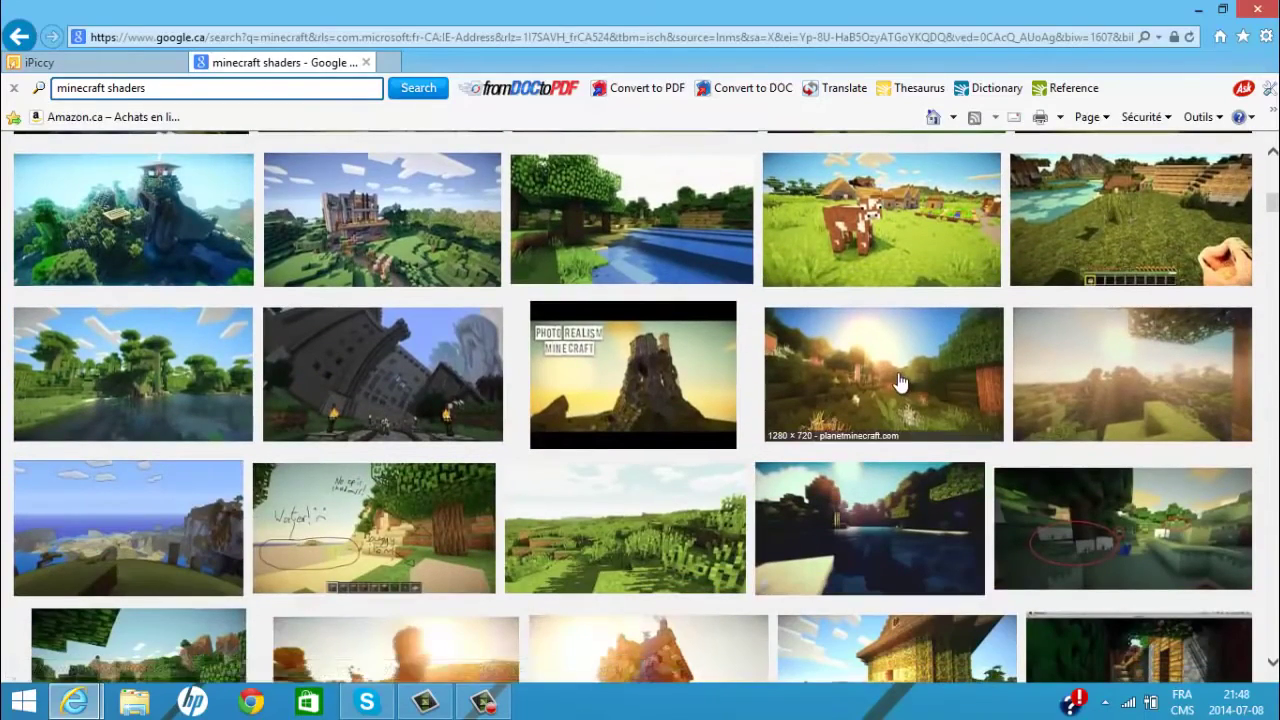
left_click(894, 376)
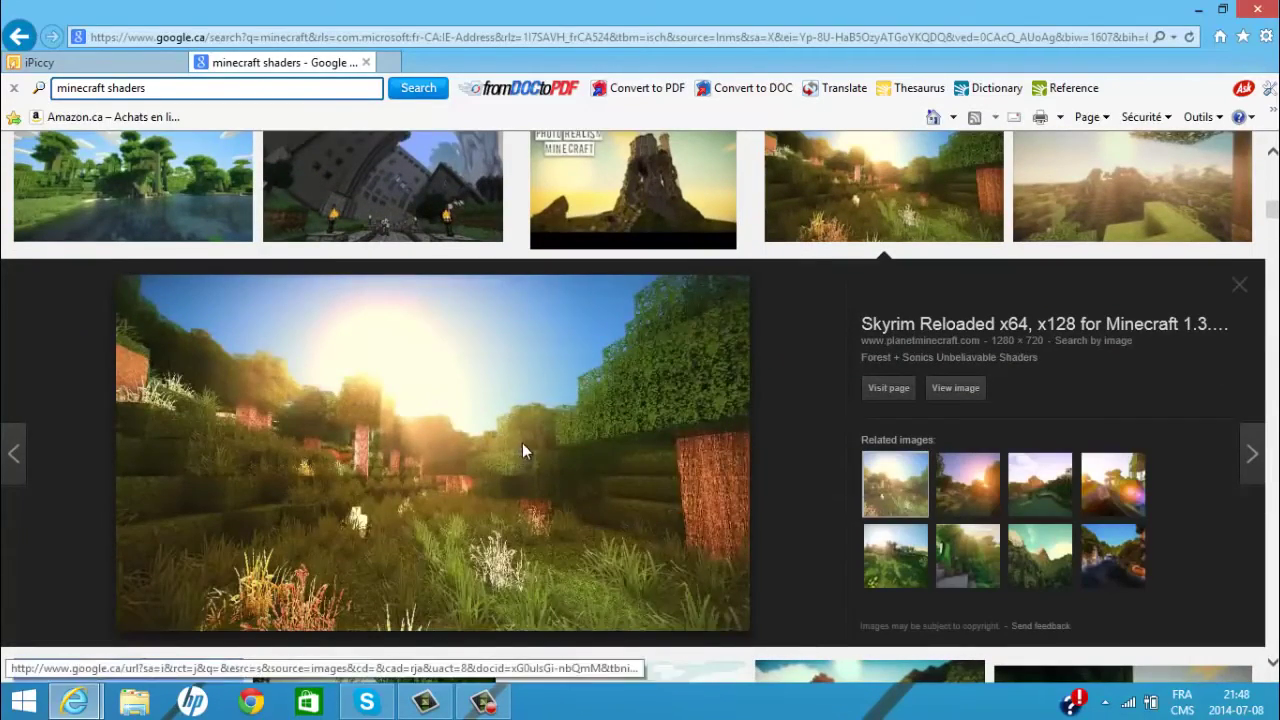
right_click(522, 447)
left_click(588, 347)
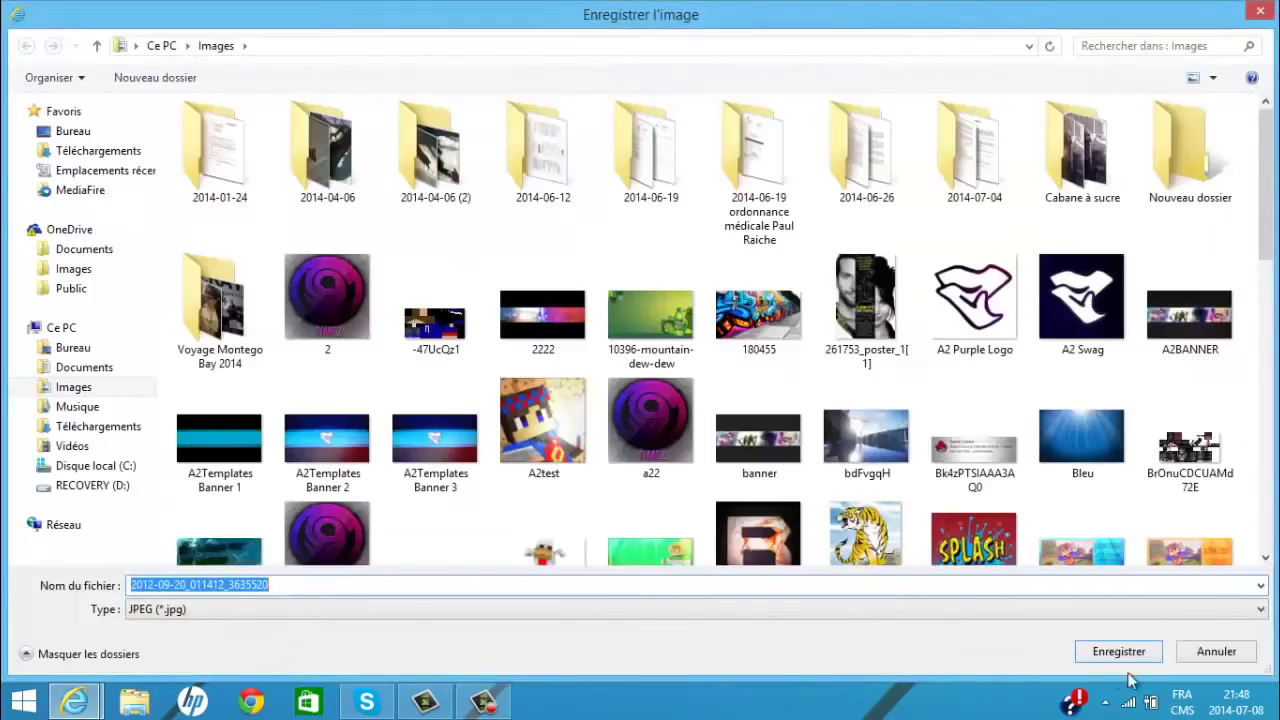
key("Return")
left_click(363, 62)
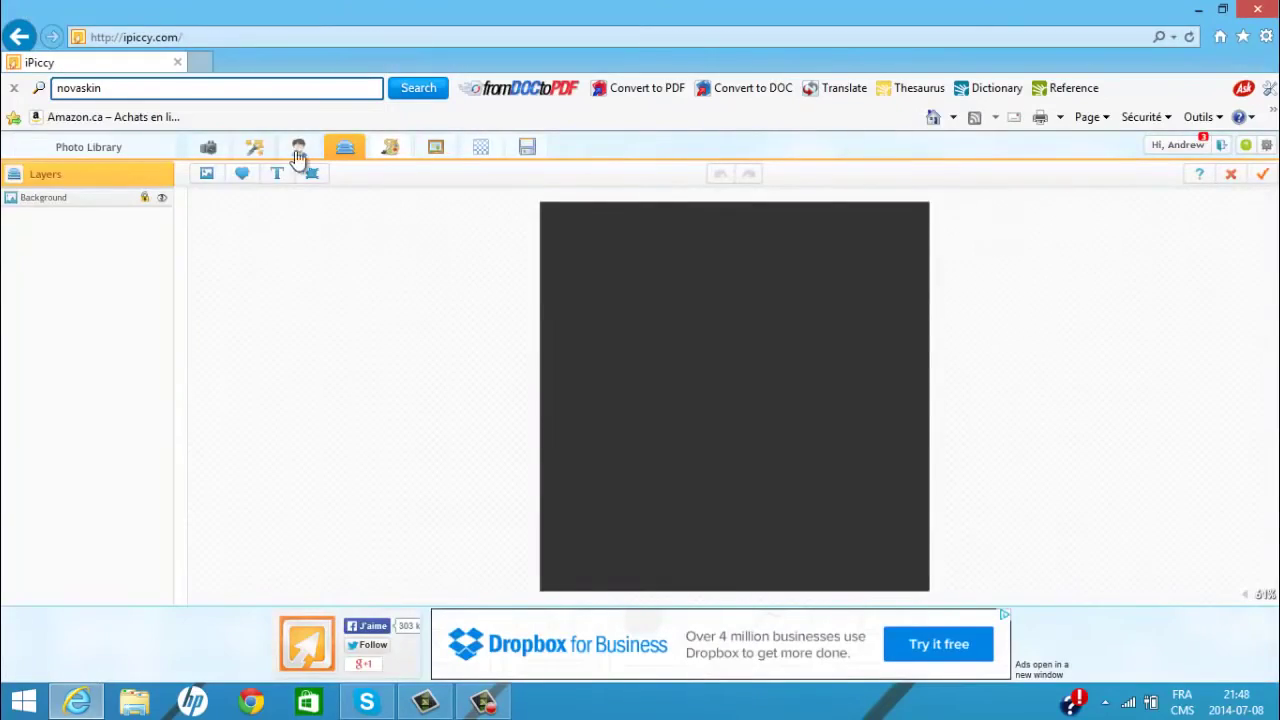
- Upload the vzxzf4 desert sunset picture from the Images folder to the layer photos
left_click(206, 176)
left_click(62, 207)
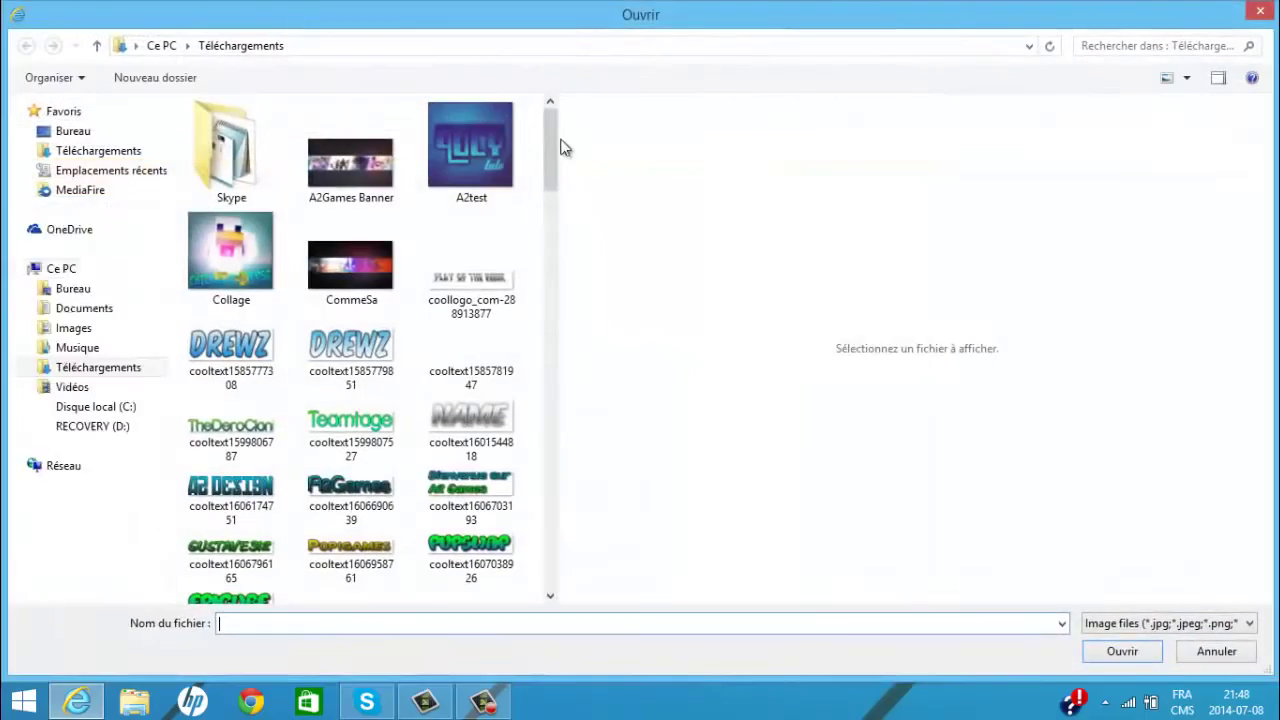
scroll(537, 228, "down", 1)
scroll(537, 228, "down", 5)
left_click(73, 387)
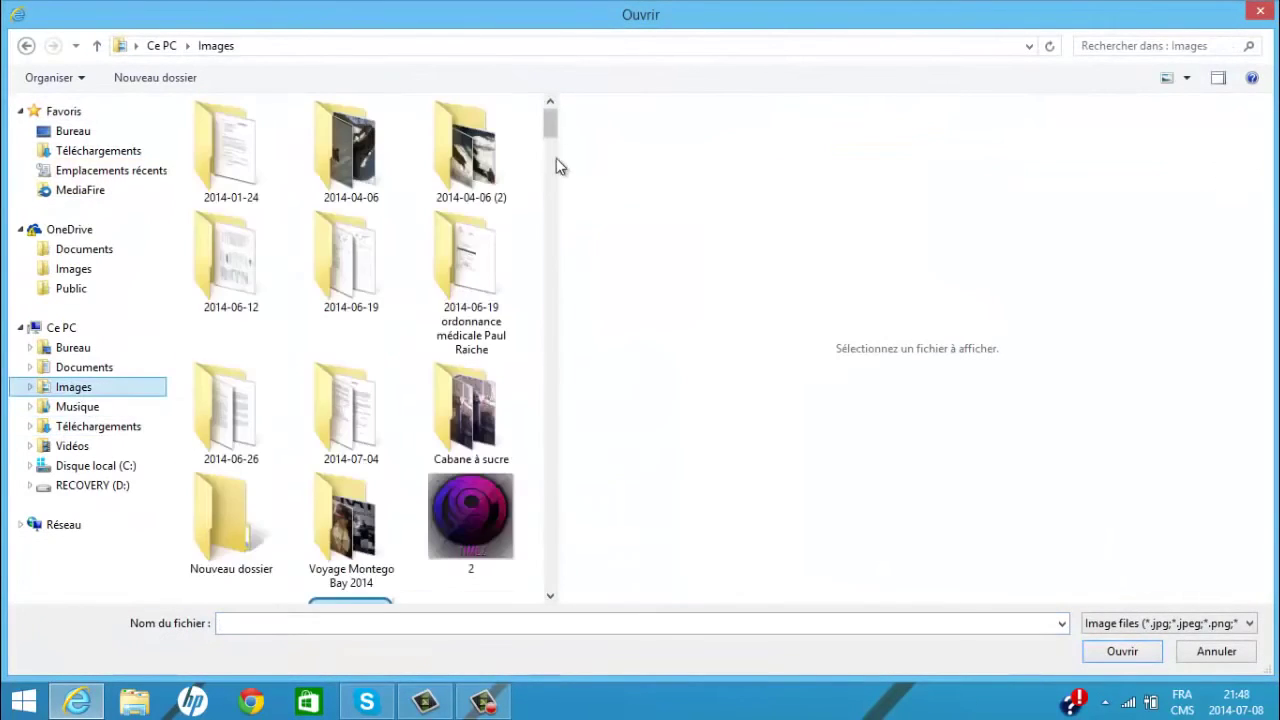
scroll(555, 180, "down", 3)
scroll(553, 199, "down", 8)
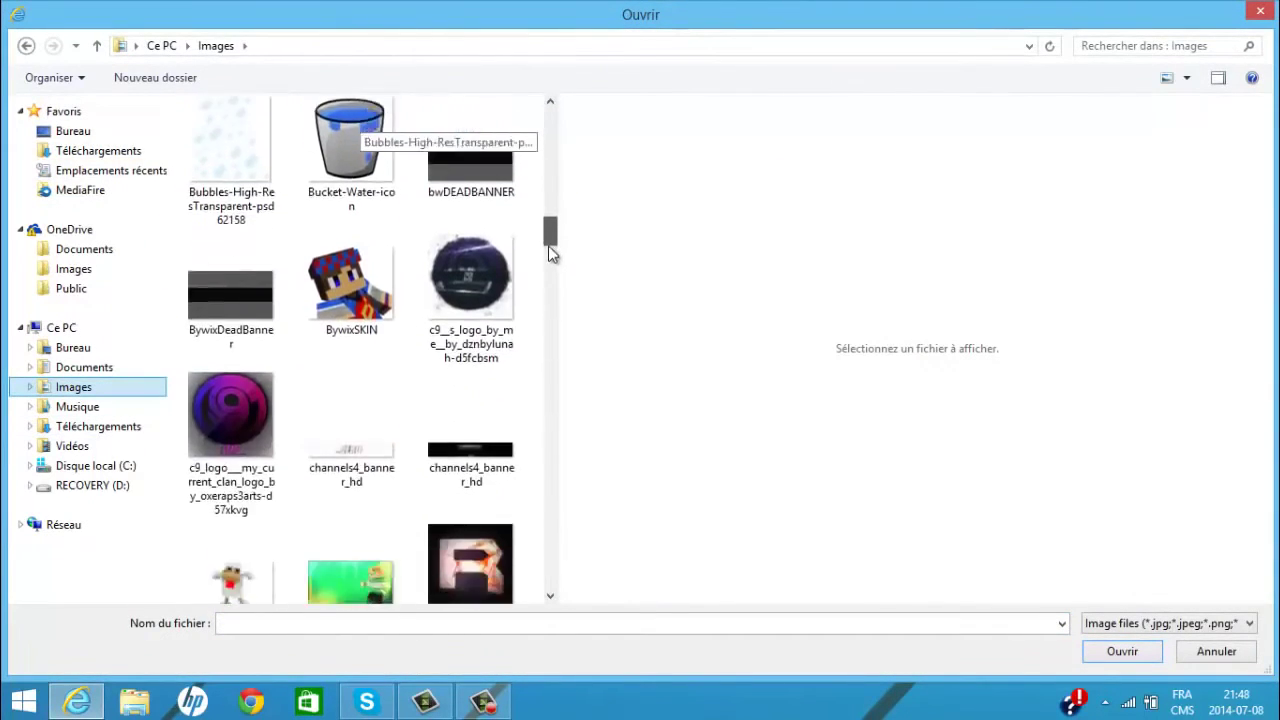
left_click_drag(558, 230, 537, 582)
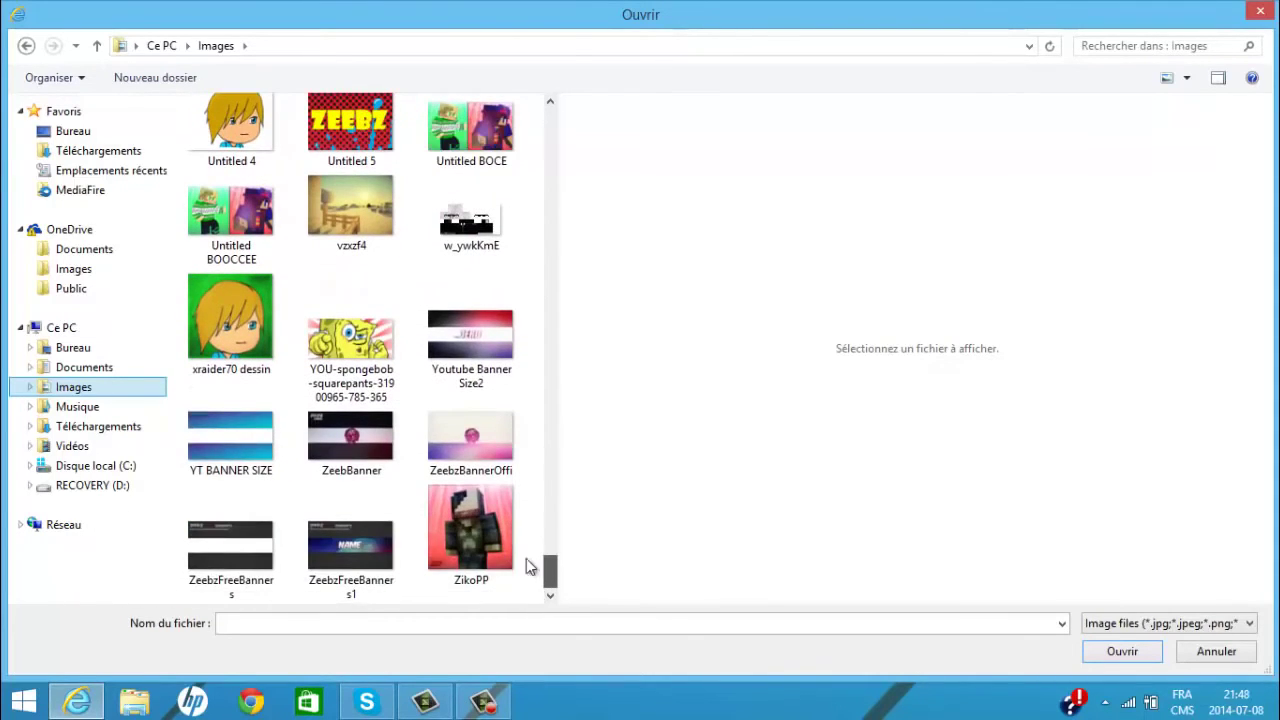
double_click(345, 237)
- Place the vzxzf4 desert picture on the canvas, then enlarge and position it to cover the whole square
left_click_drag(36, 280, 586, 331)
left_click_drag(654, 369, 1155, 700)
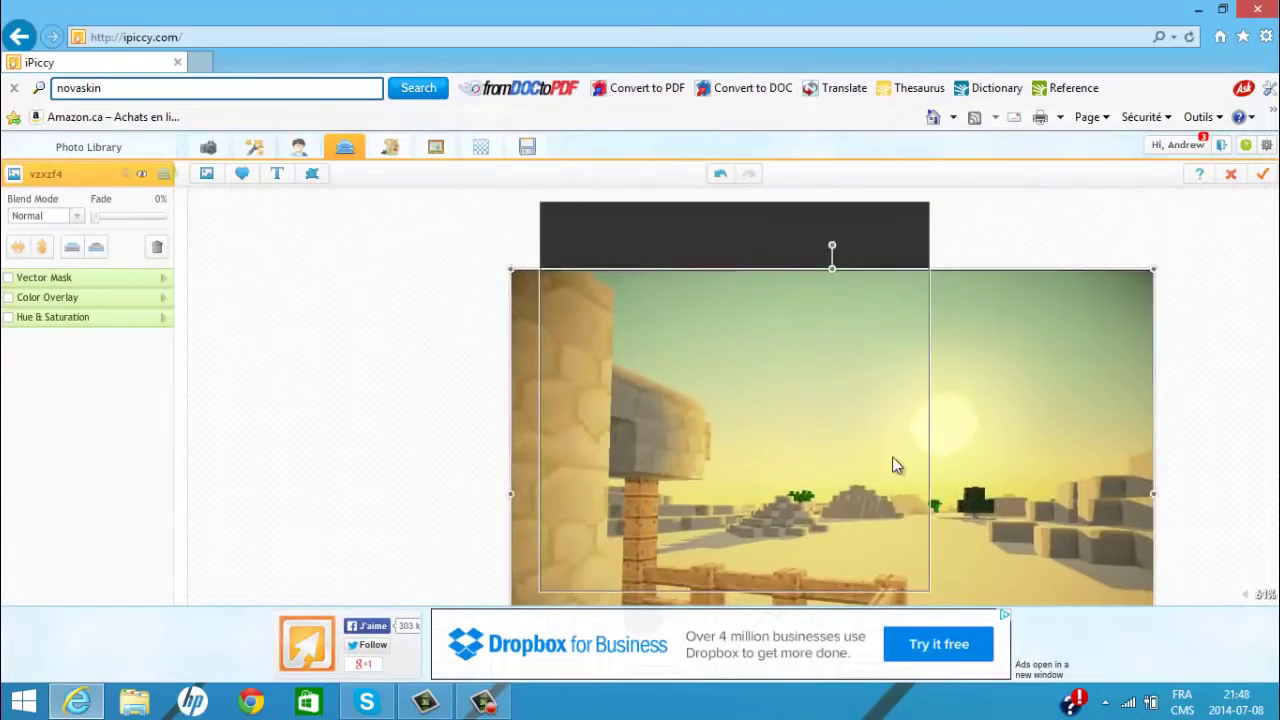
left_click_drag(892, 456, 782, 393)
- Add the cut-out character Untitled 2 from the Images folder as a new layer over the desert background
left_click(204, 175)
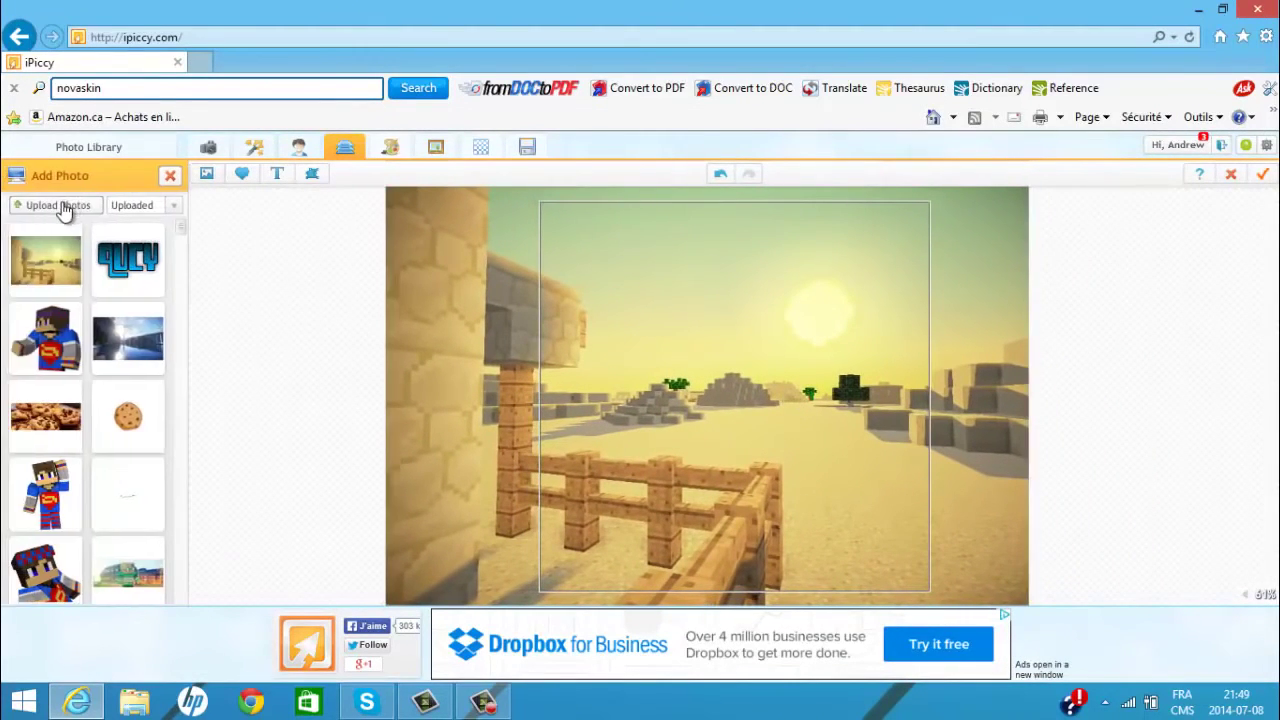
left_click(55, 210)
left_click_drag(551, 126, 542, 556)
left_click(335, 262)
double_click(335, 262)
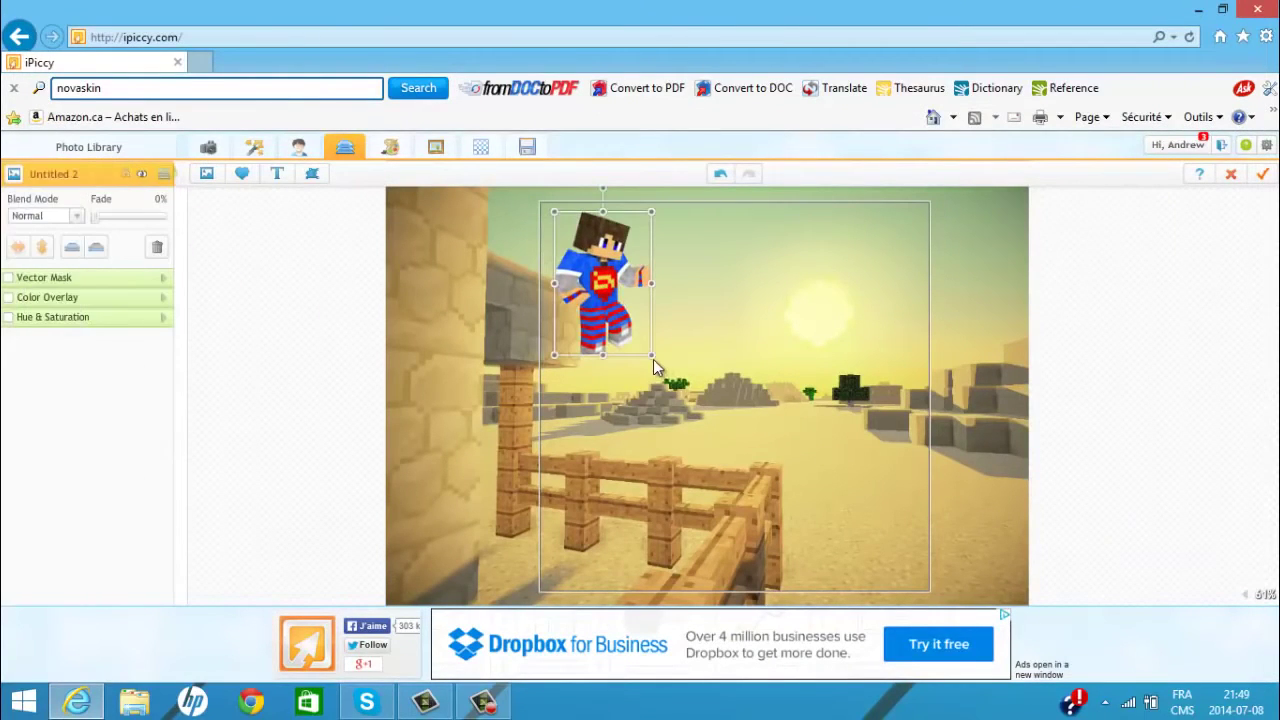
- Enlarge the character to fill most of the canvas height and center it over the desert background
left_click_drag(652, 356, 995, 640)
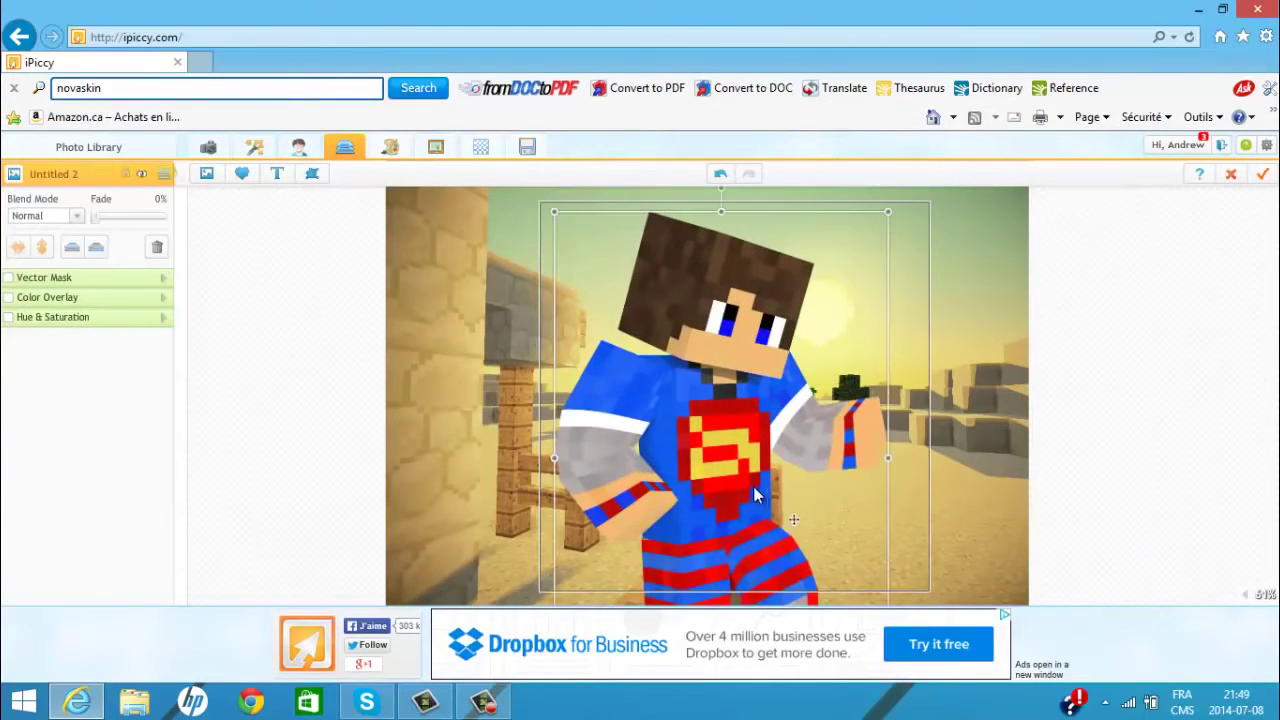
left_click_drag(743, 482, 763, 475)
left_click(989, 407)
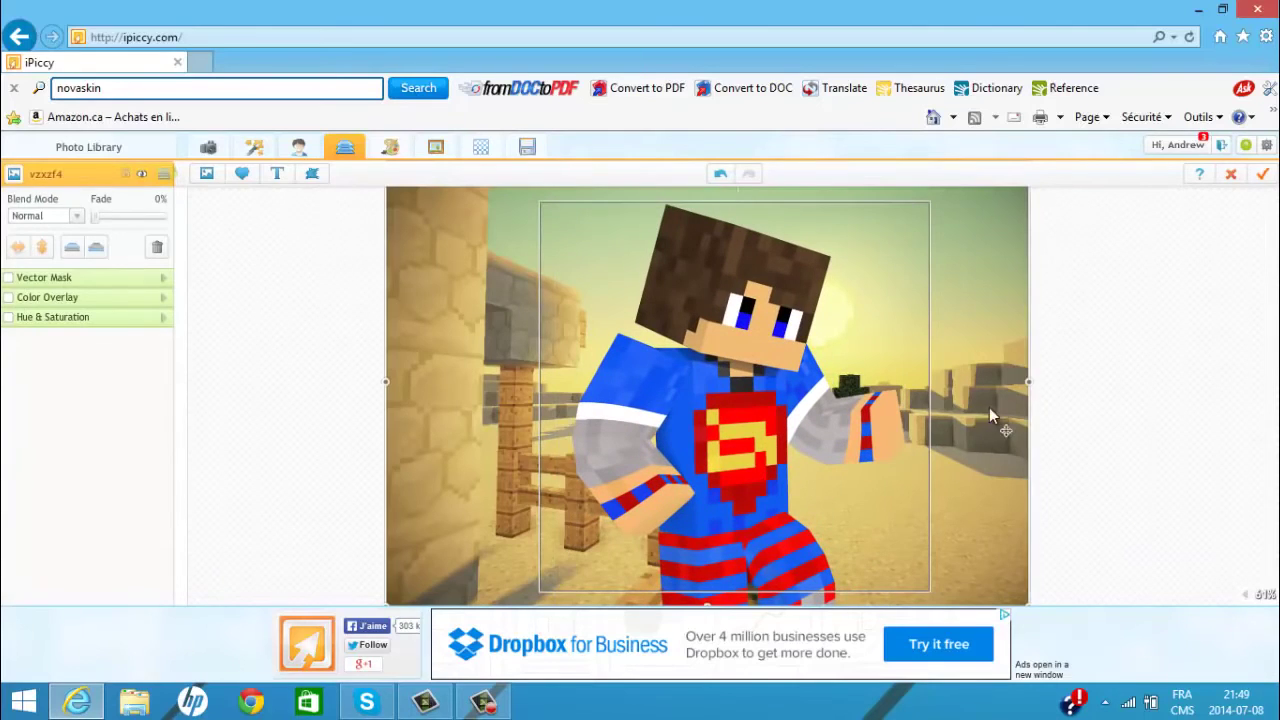
left_click(713, 367)
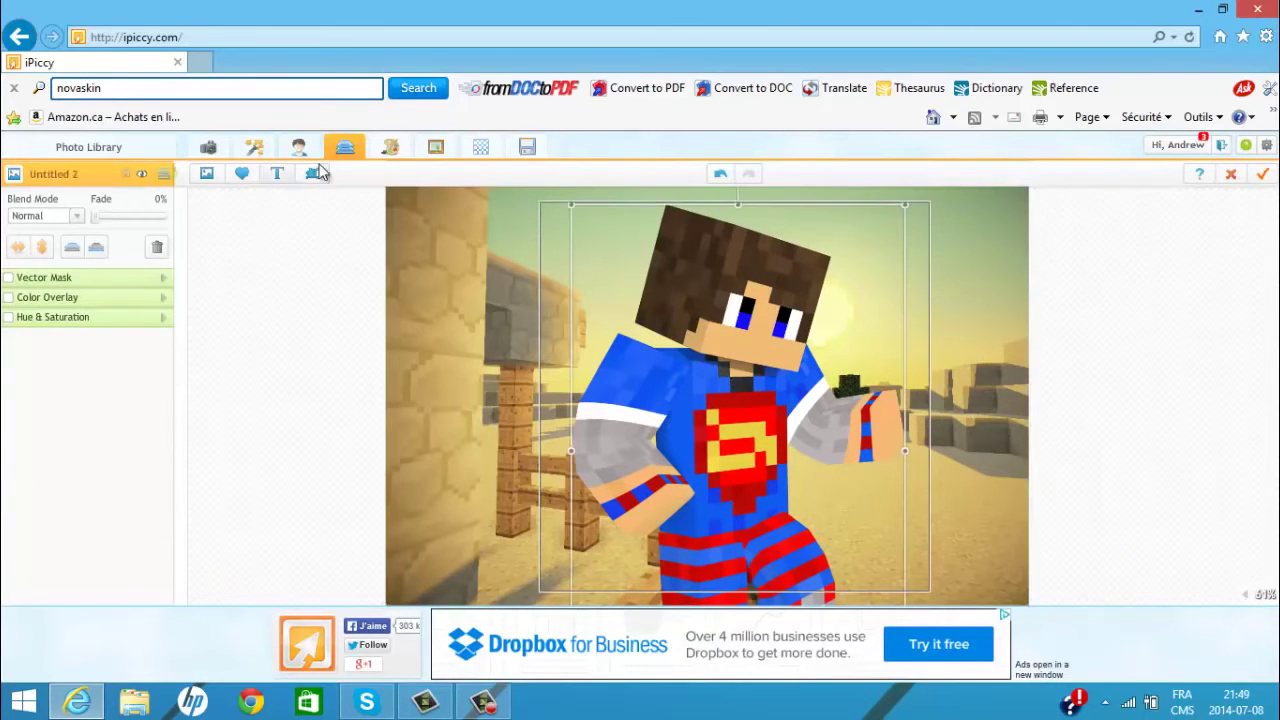
- Apply the character and desert layers to the image and reopen the layers editor
left_click(299, 150)
left_click(697, 360)
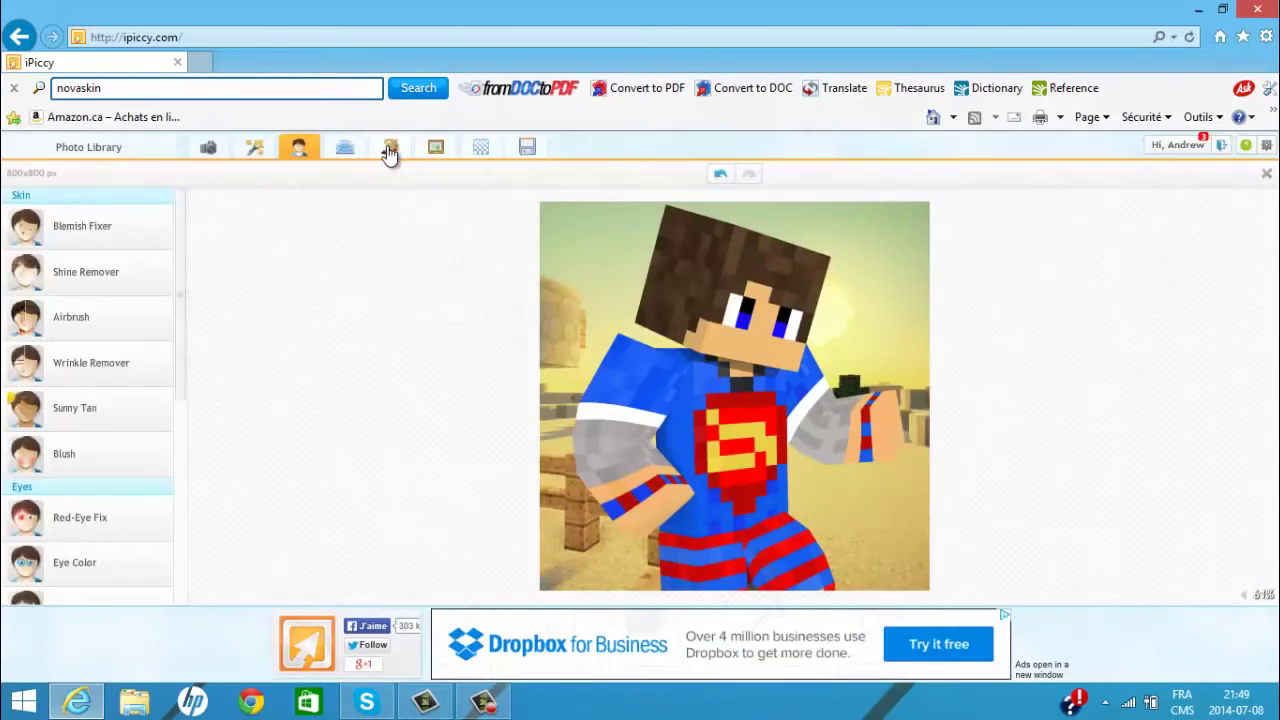
left_click(345, 150)
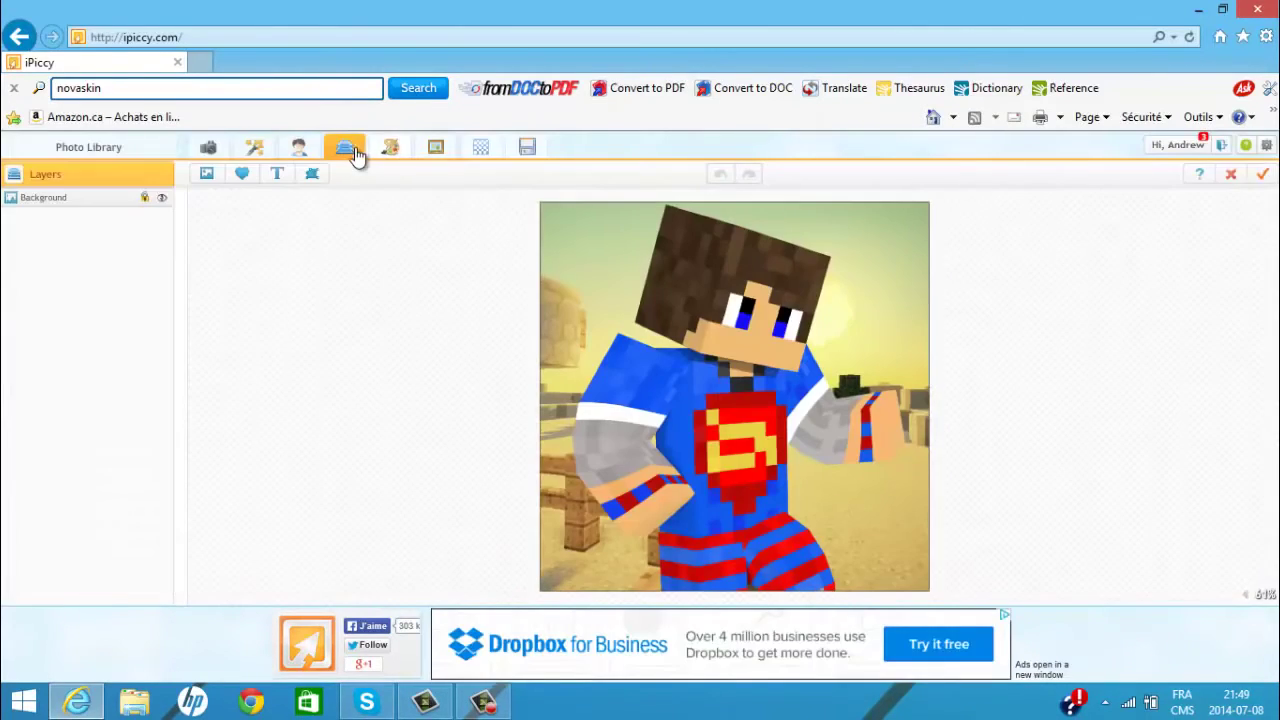
- Add the minecraft mouth 2 picture as a layer, tilt it to match the head and position it on the character's lower face
left_click(204, 177)
left_click_drag(182, 238, 182, 248)
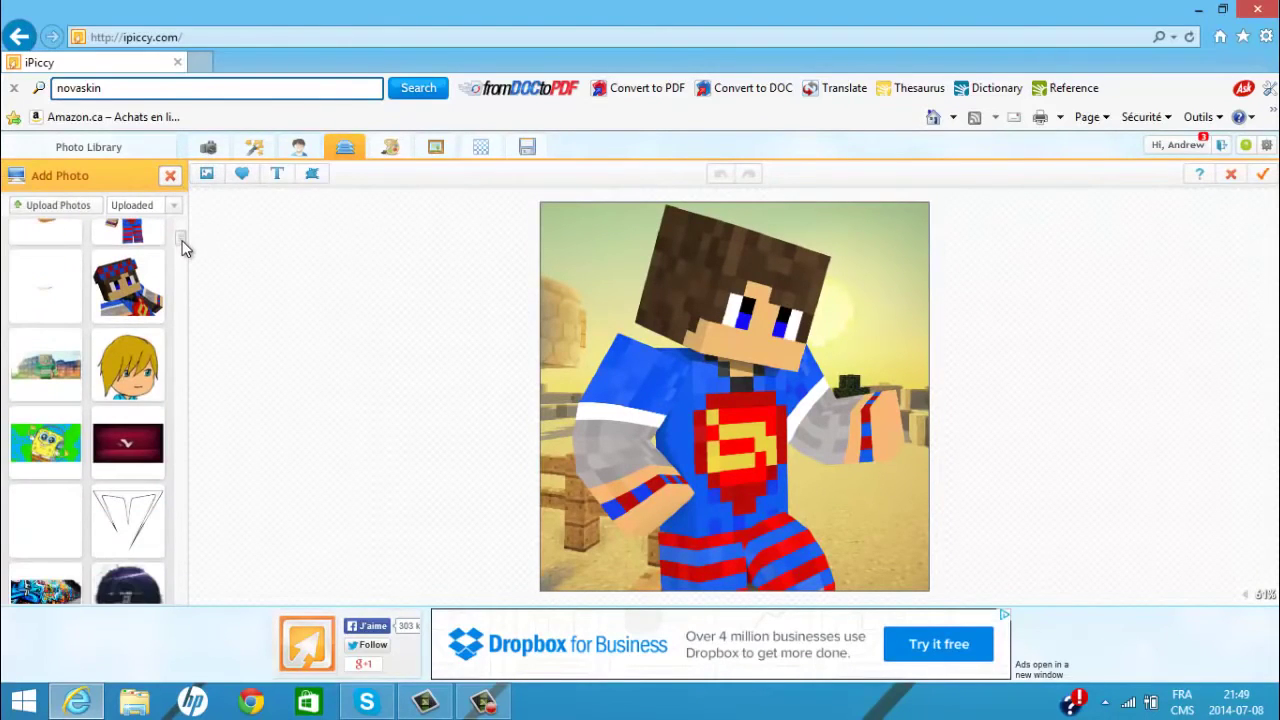
left_click_drag(52, 298, 747, 341)
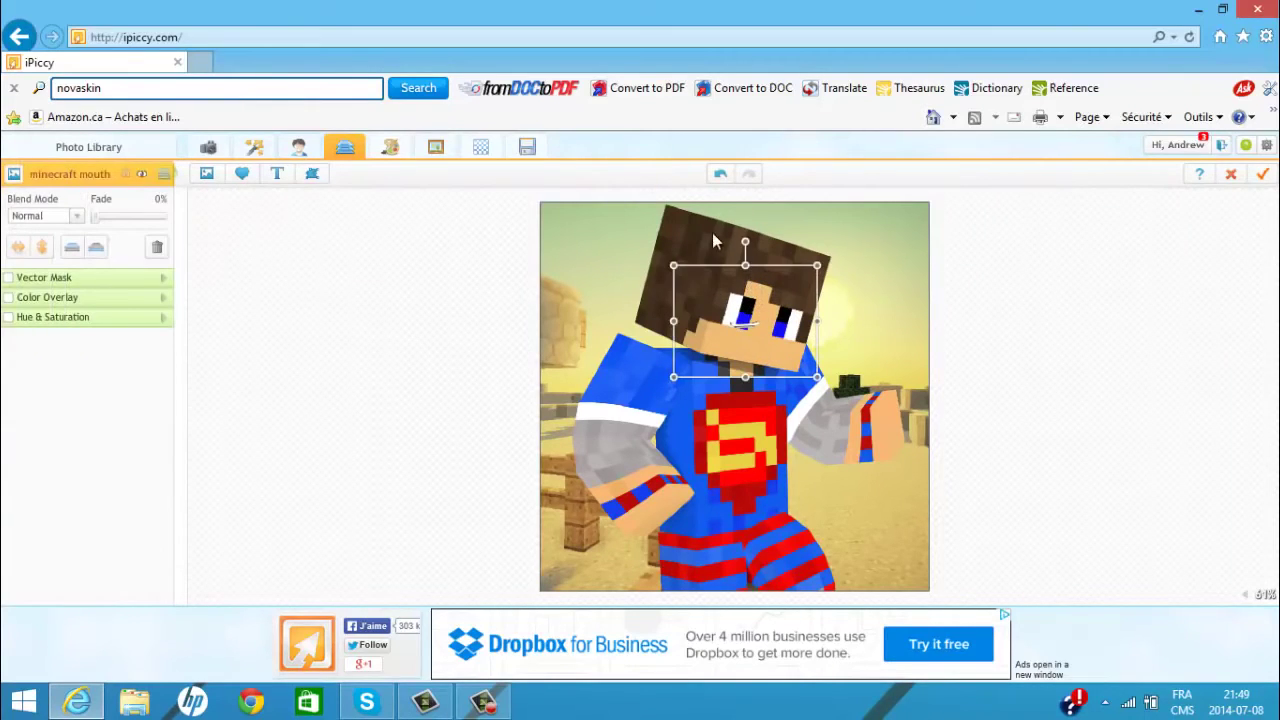
left_click_drag(745, 241, 760, 242)
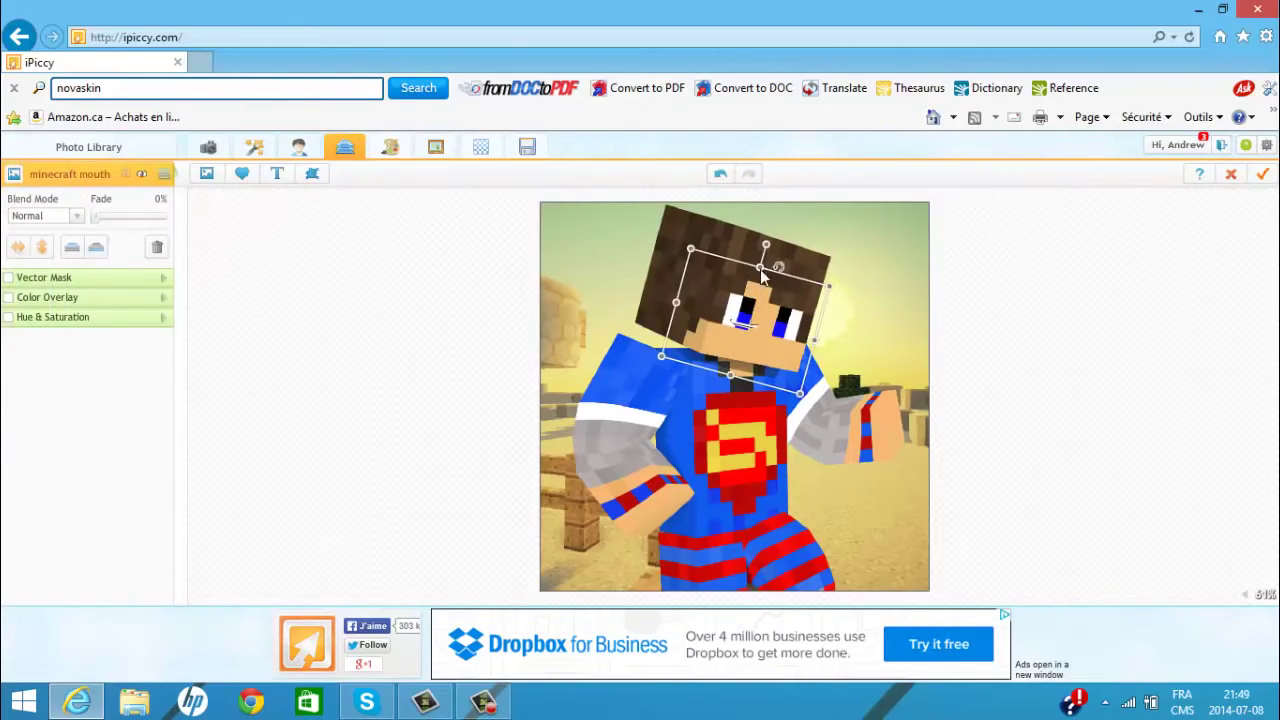
left_click(895, 342)
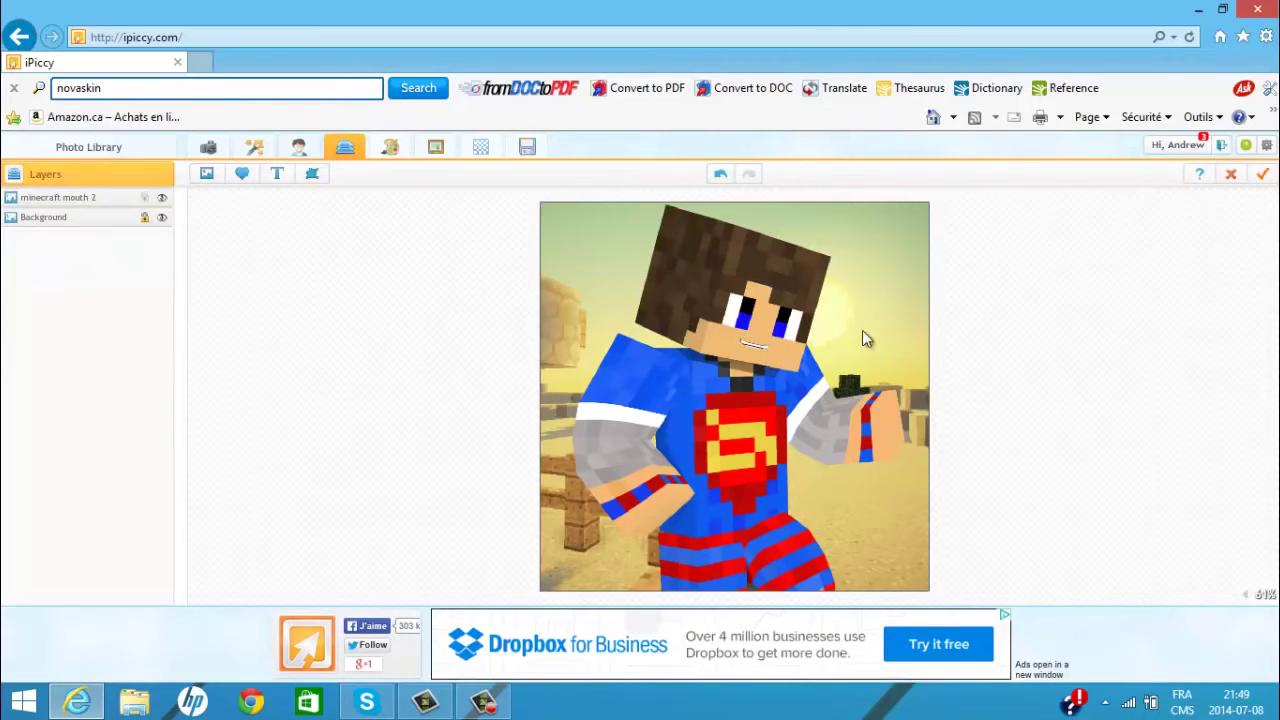
- Search Google Images for "minecraft mouth" in a new tab and preview the Minecraft Character rig for MAYA picture
left_click(203, 65)
left_click(231, 37)
type("minecr")
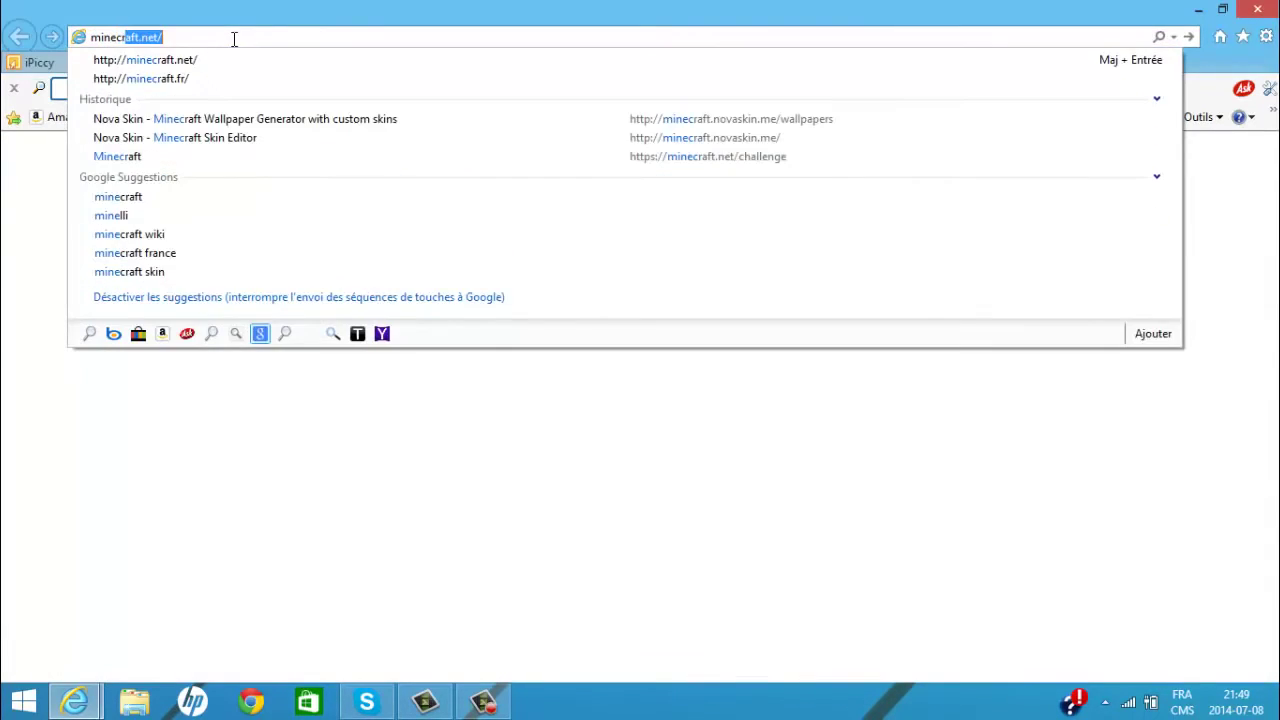
type("aft mouth")
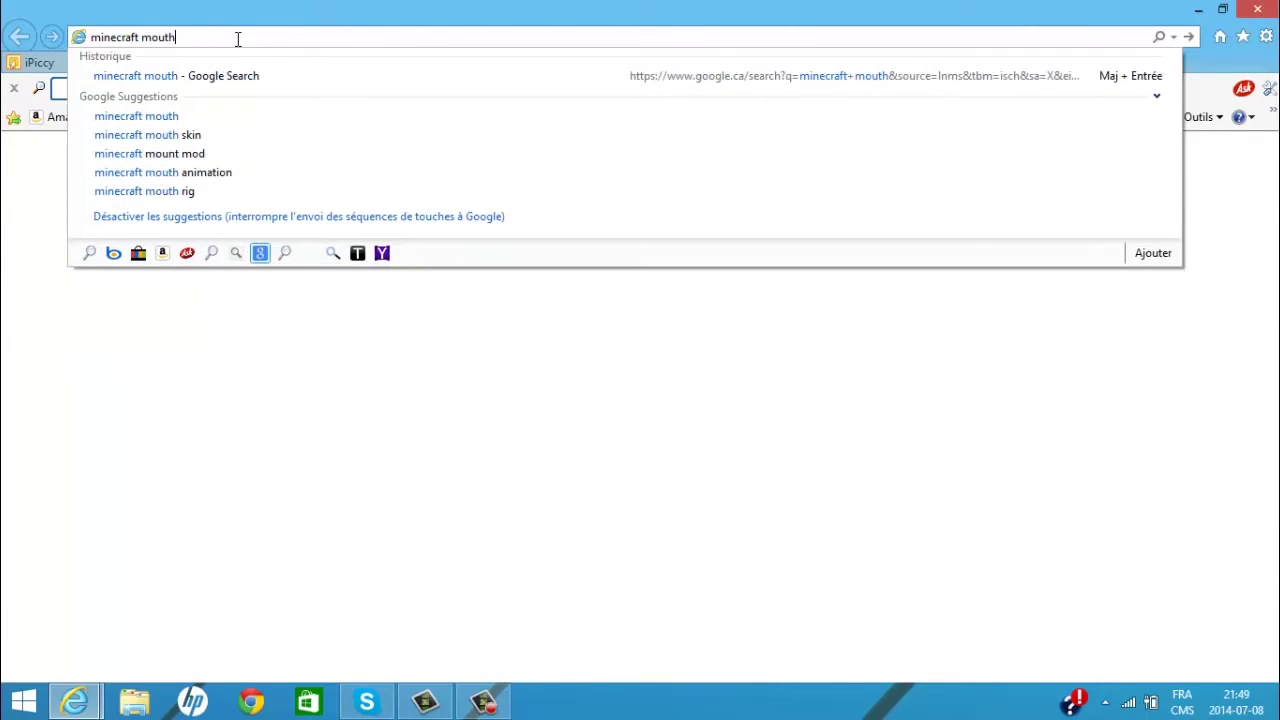
key("Return")
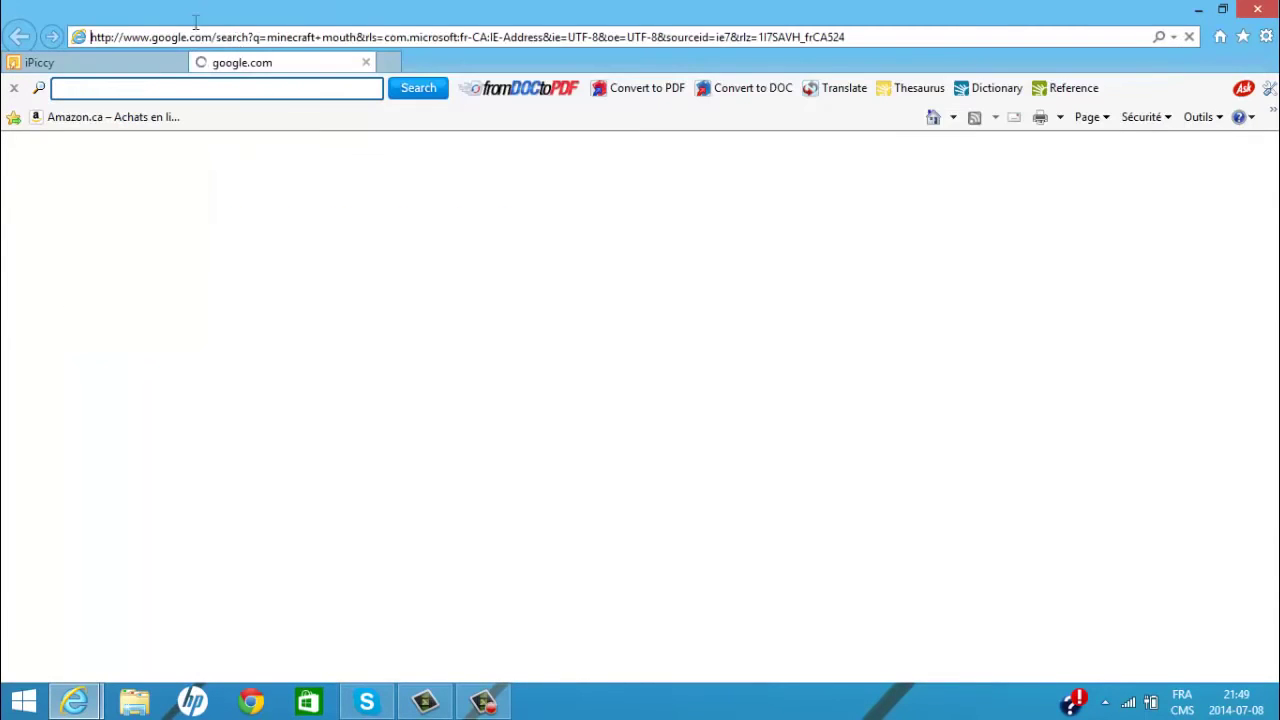
left_click(175, 203)
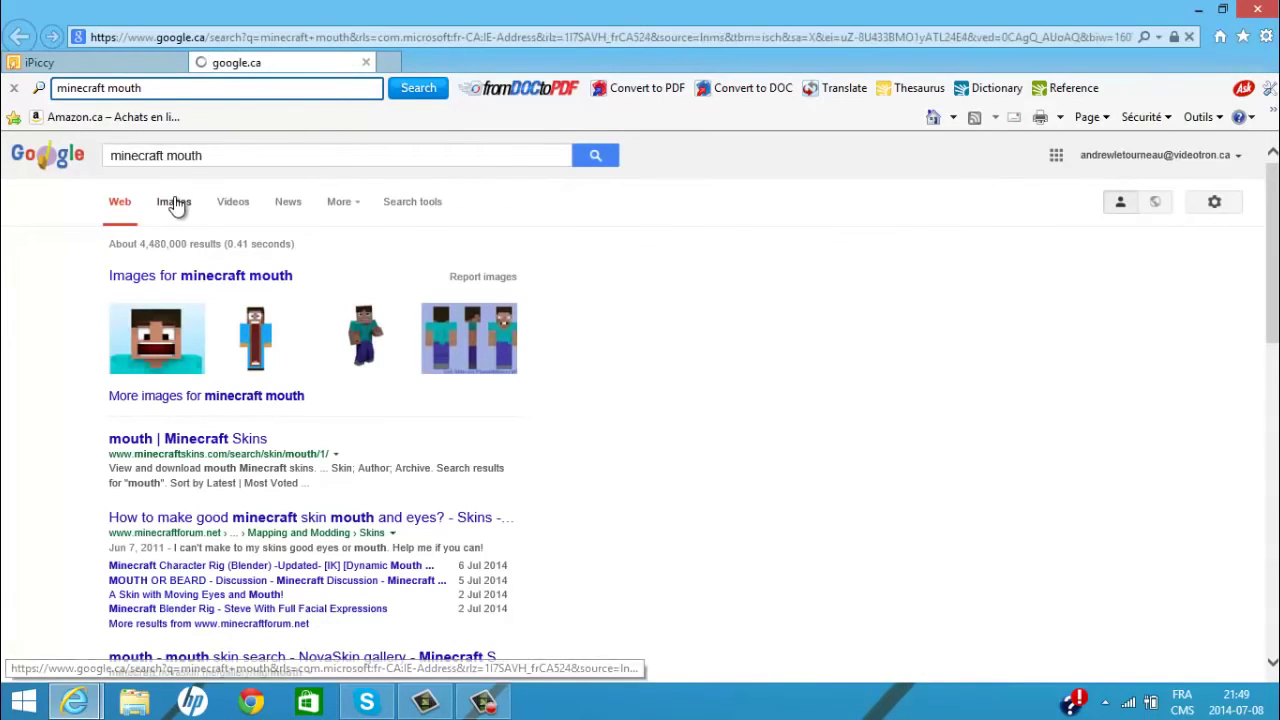
scroll(490, 425, "down", 2)
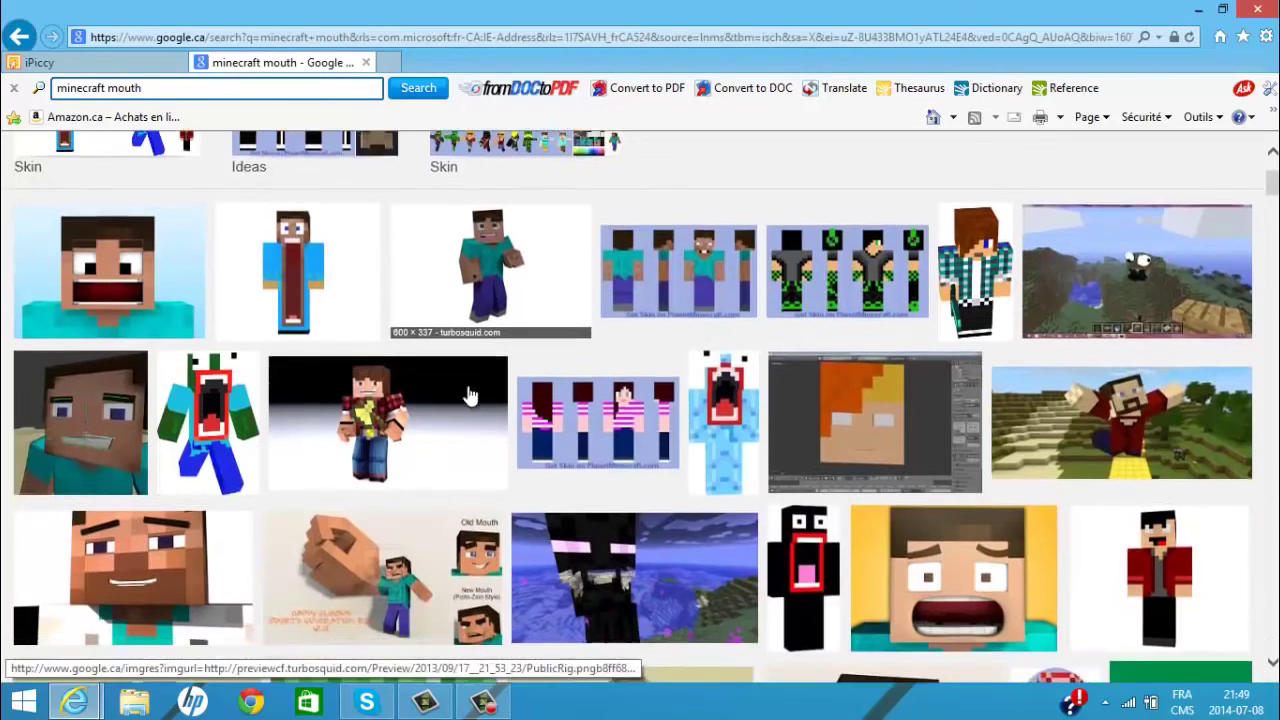
scroll(234, 377, "down", 2)
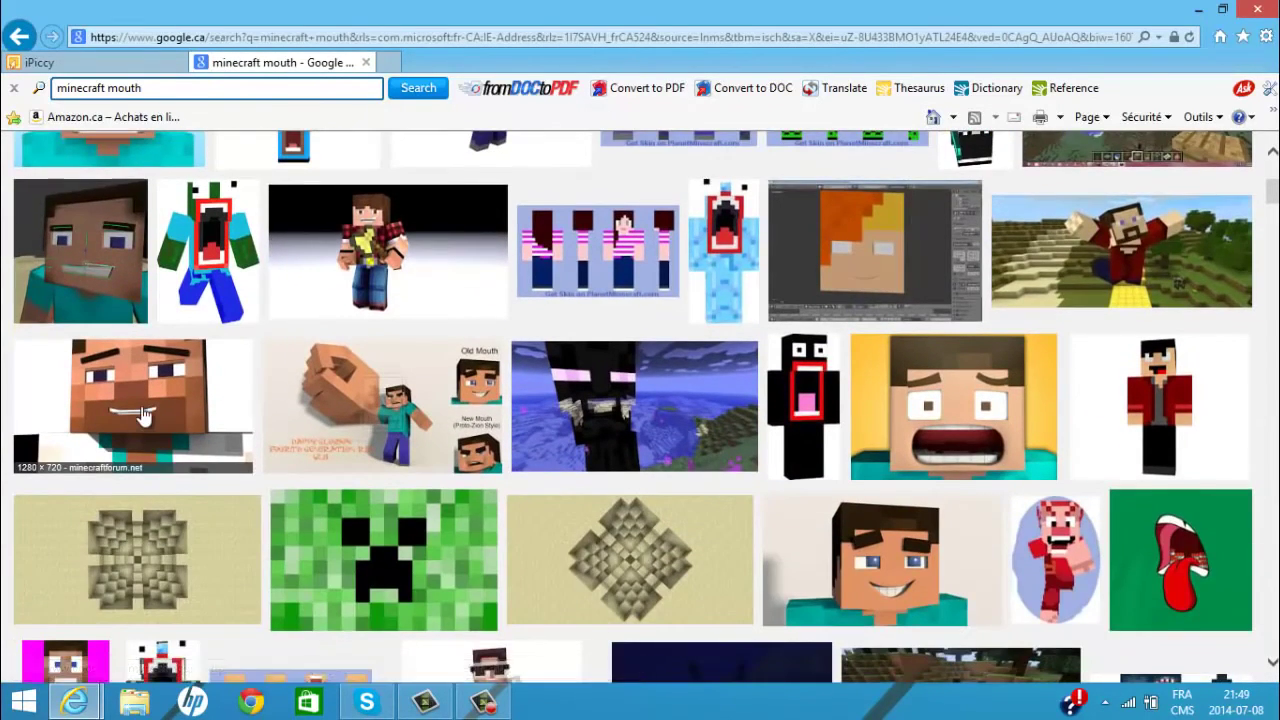
left_click(141, 415)
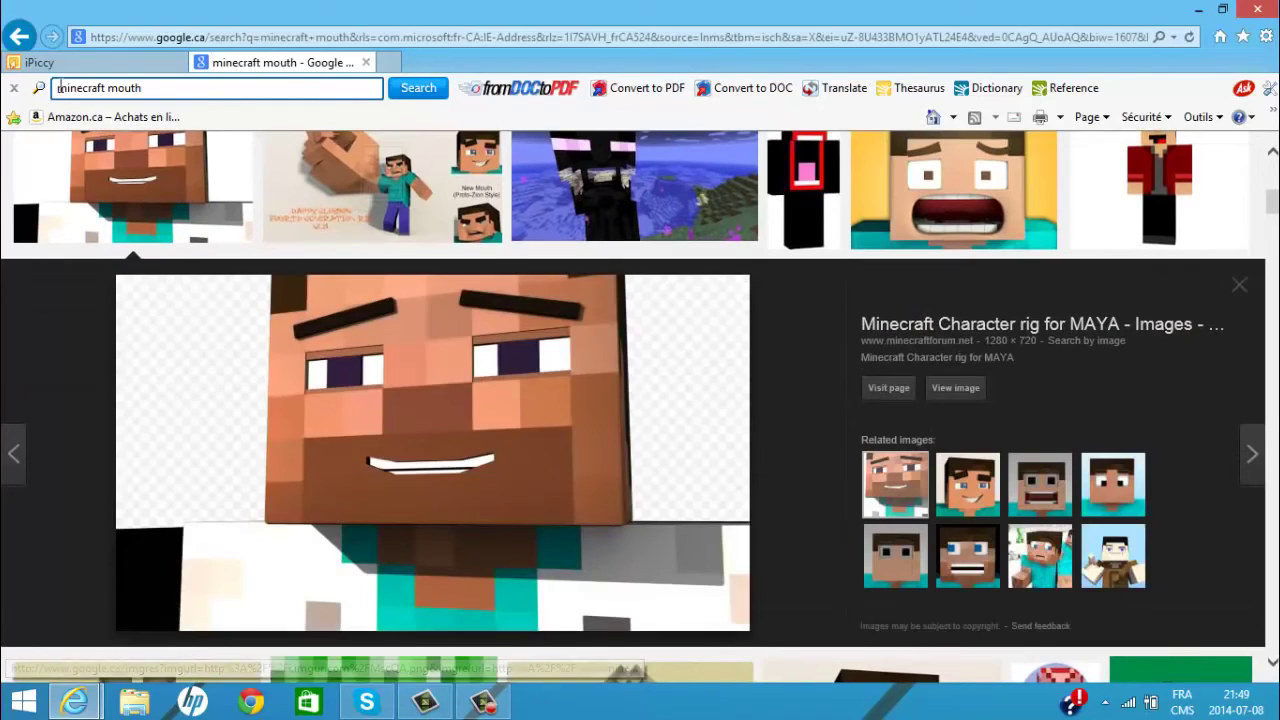
- Compare the mouth on the iPiccy character up close with the mouth in the Google reference picture
key("ctrl+Tab")
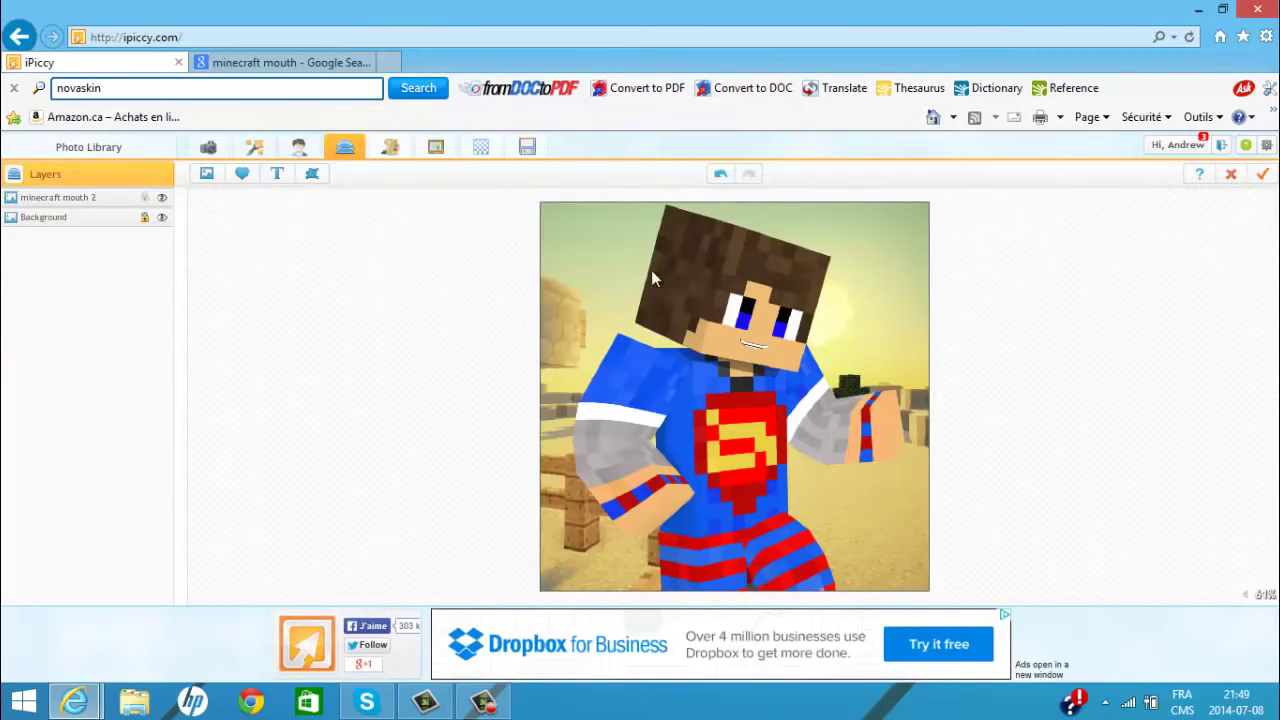
scroll(776, 396, "up", 5)
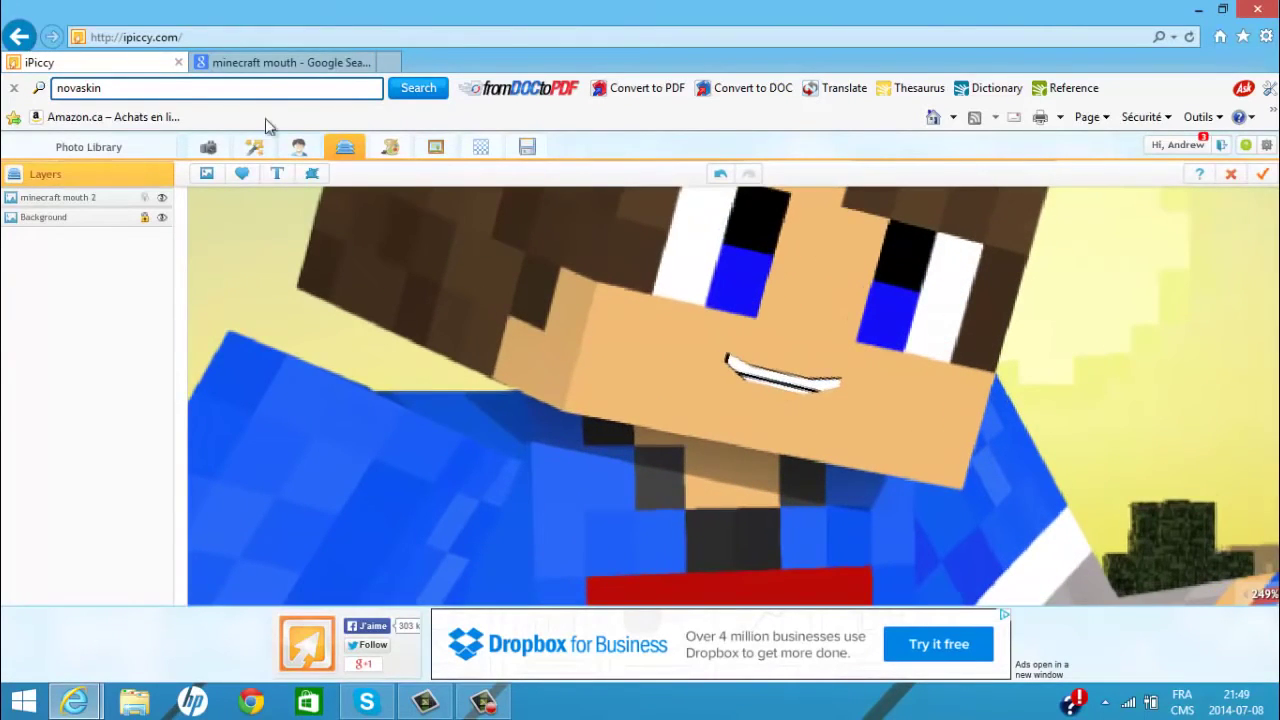
left_click(206, 64)
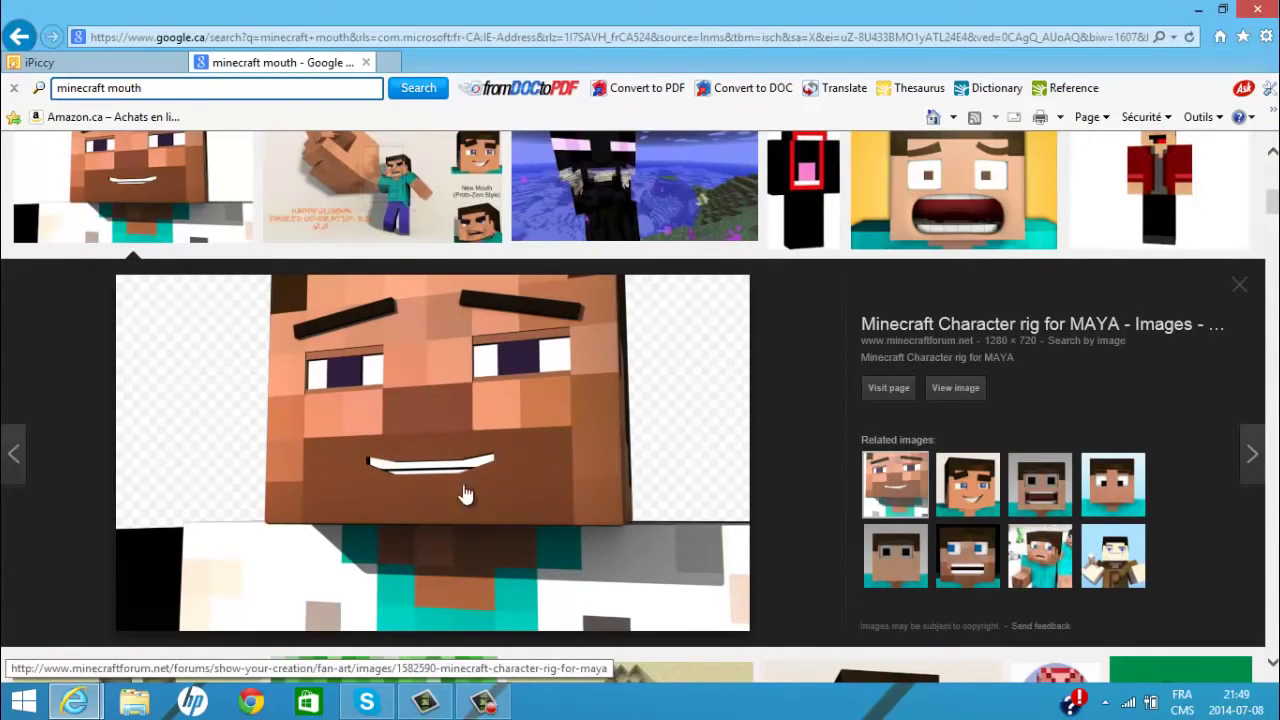
left_click(60, 62)
scroll(666, 310, "up", 4)
scroll(662, 311, "down", 5)
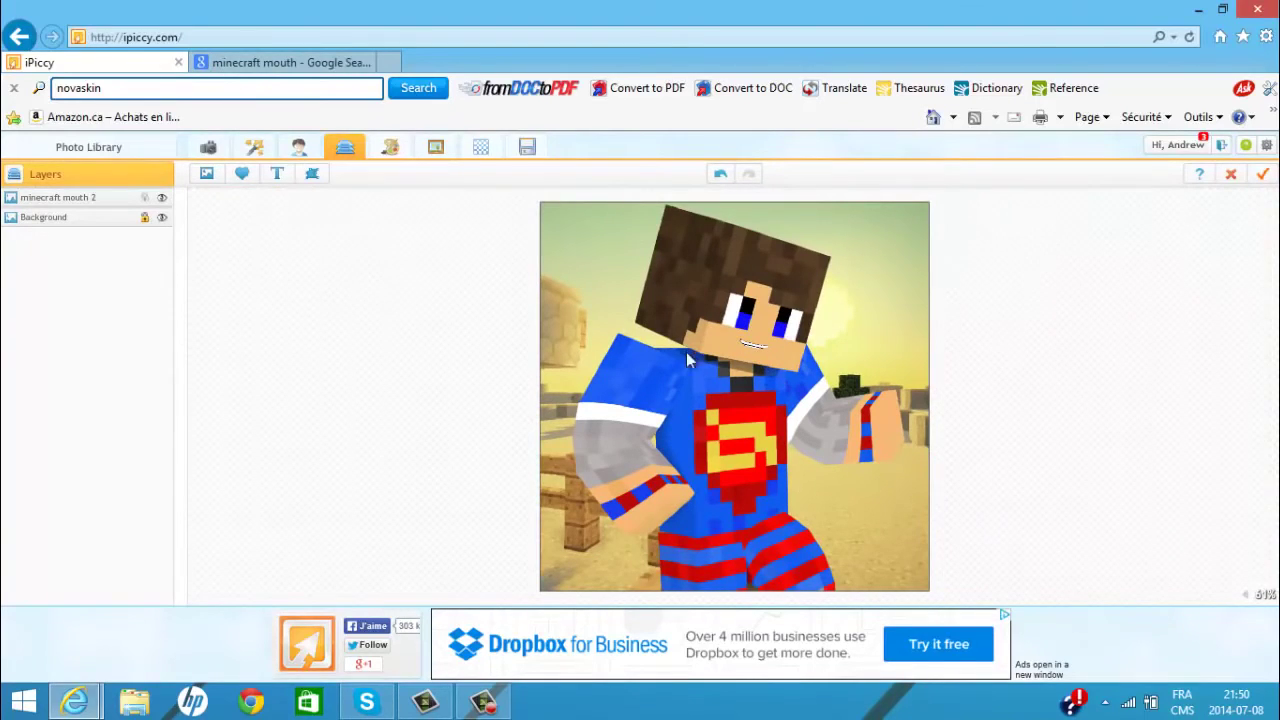
- Combine all layers into the new image and switch to the photo effects
left_click(260, 142)
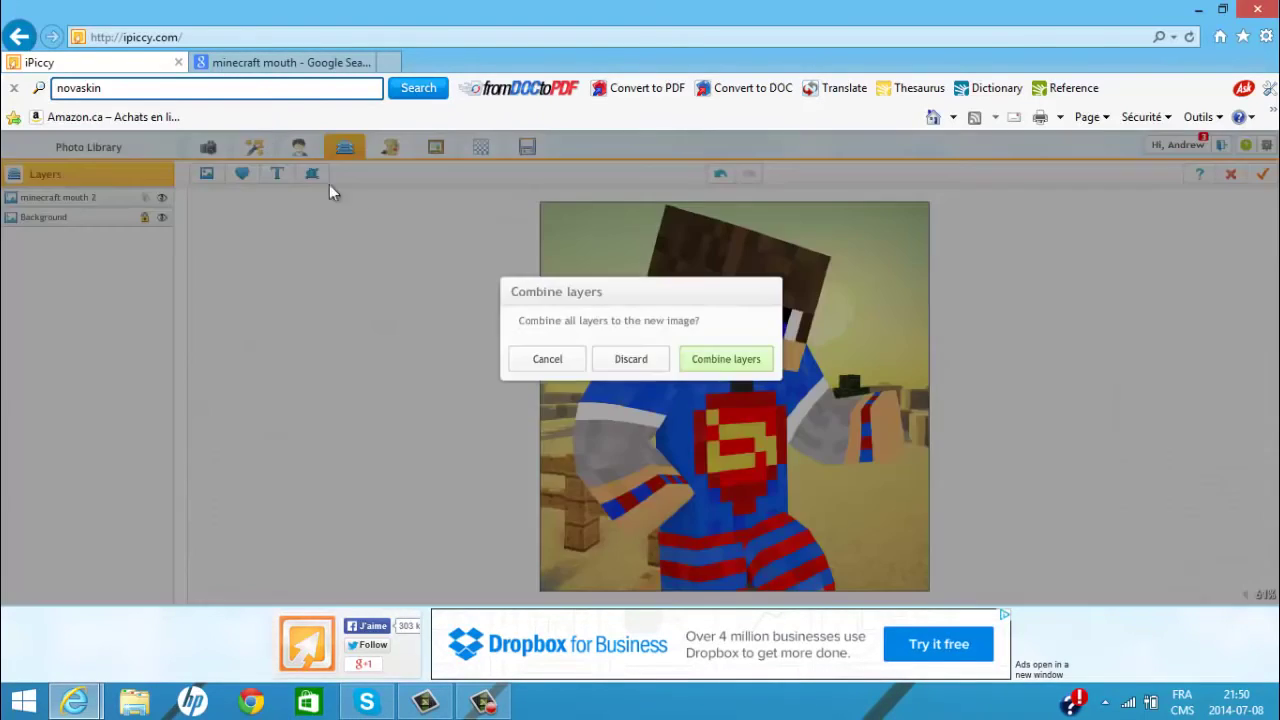
left_click(715, 368)
- Try the Lomo and Susan effects on the combined image
scroll(80, 458, "down", 10)
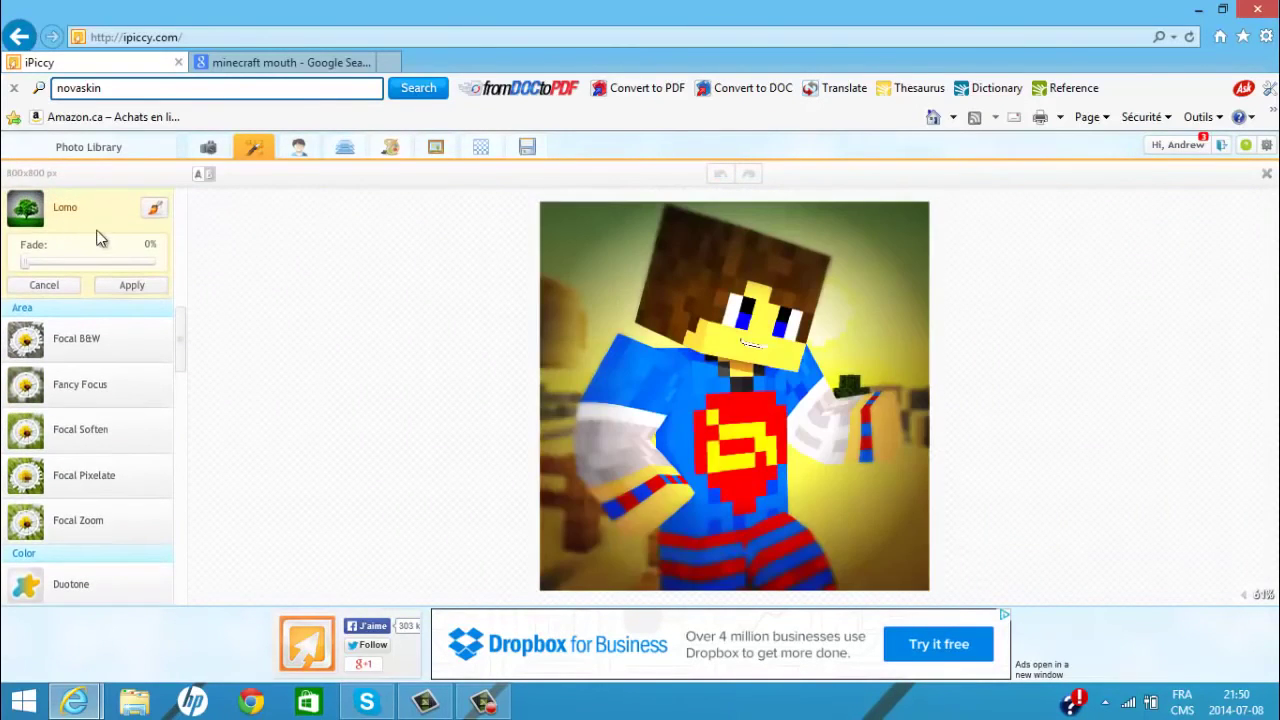
left_click(32, 284)
scroll(60, 320, "up", 5)
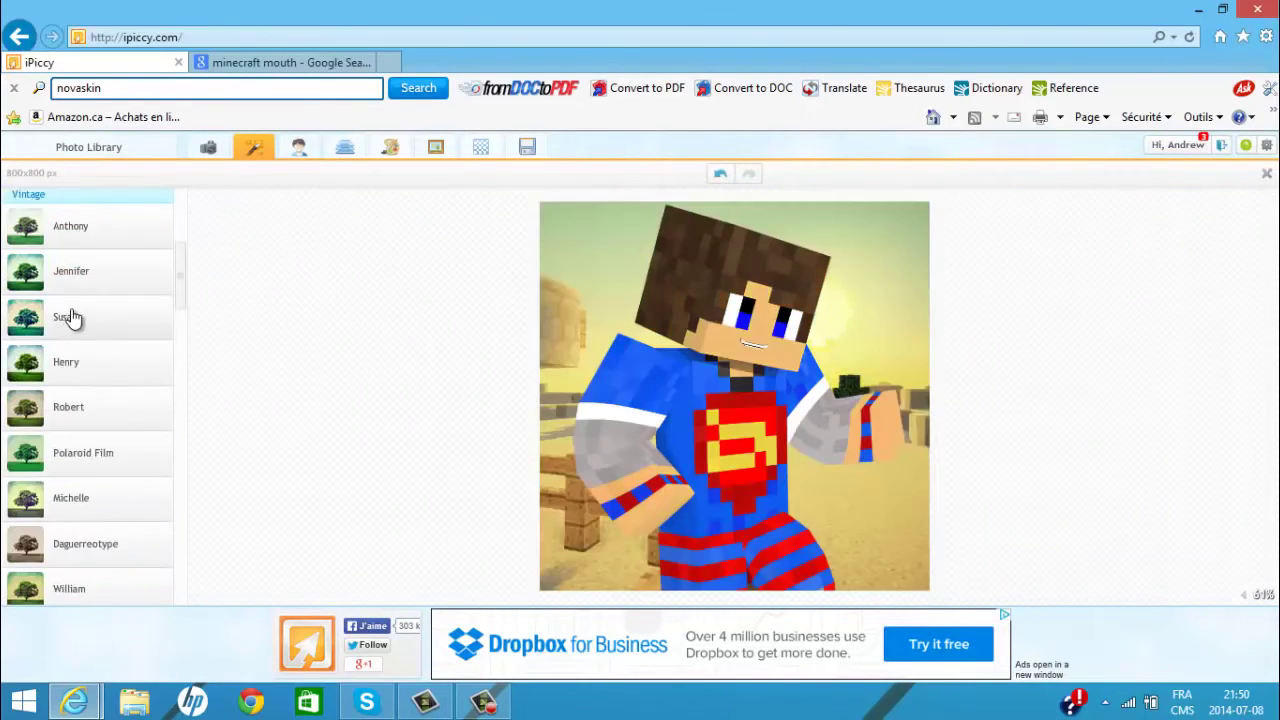
left_click(72, 314)
- Discard the Susan effect and apply the Jennifer vintage effect at 0% fade
left_click(68, 265)
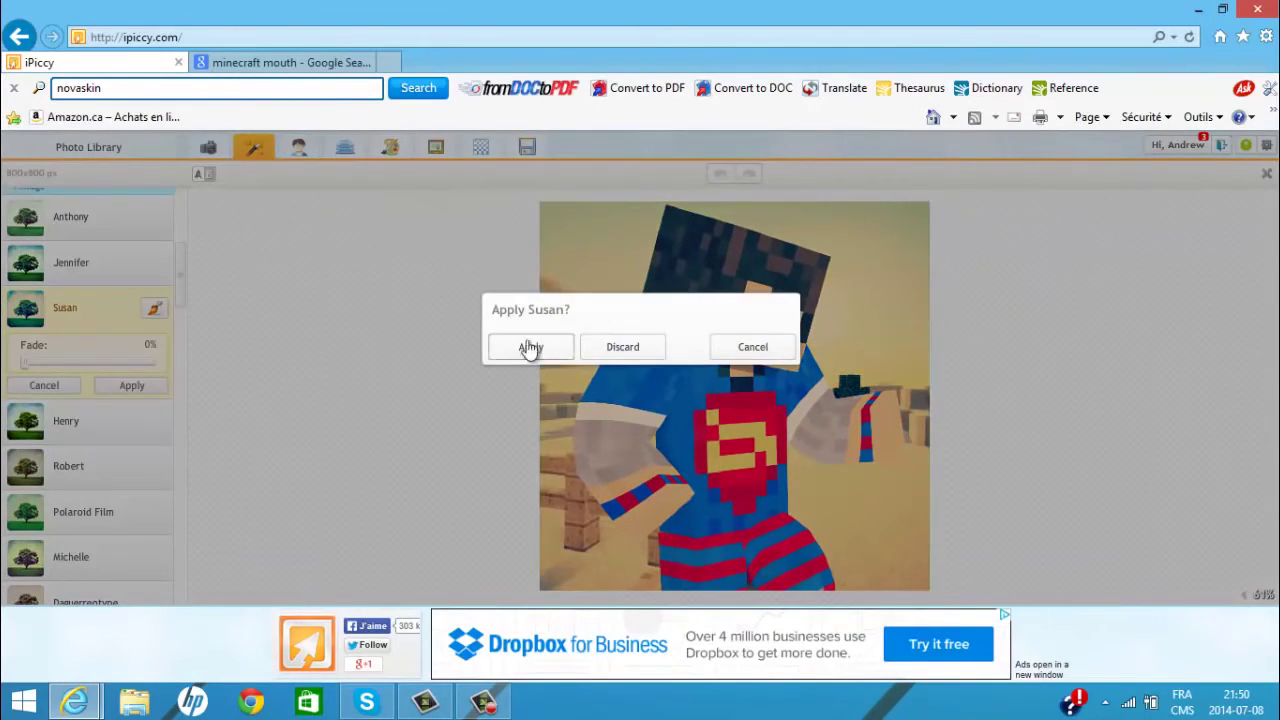
left_click(615, 345)
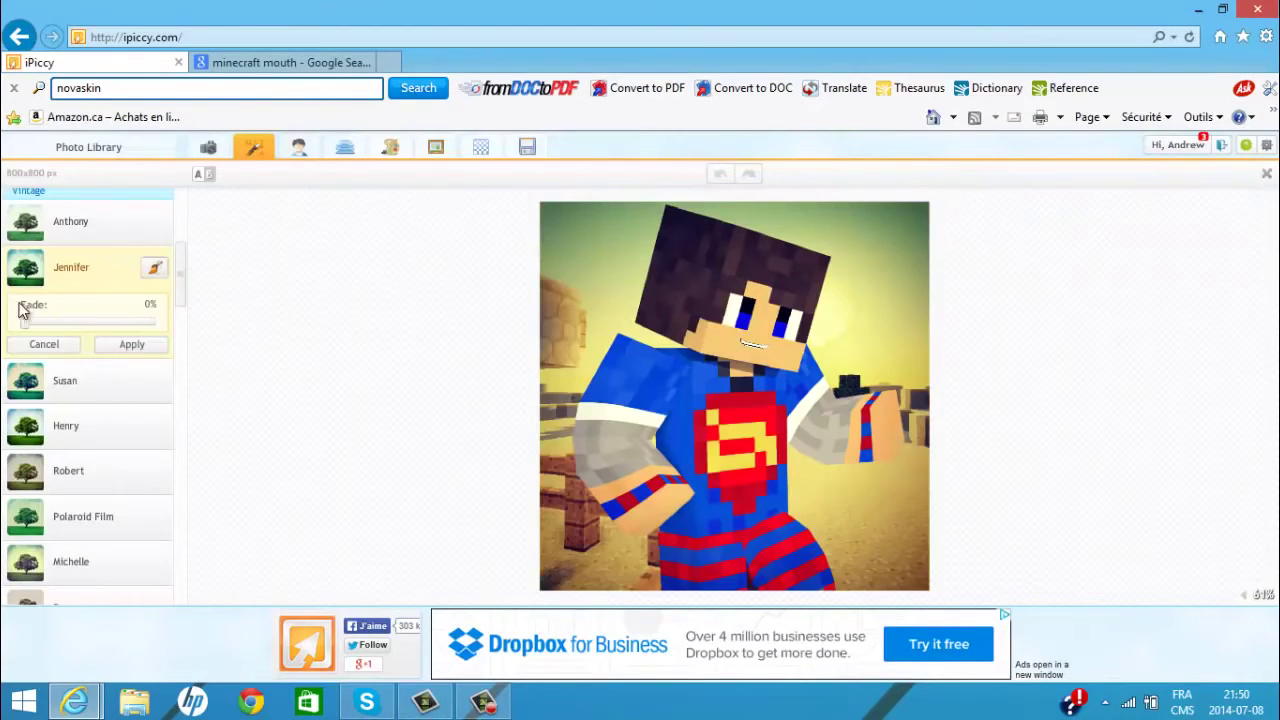
left_click(114, 349)
- Overlay the first Light Leaks texture on the image, with the Add blend mode and 0% fade
left_click(481, 150)
left_click(90, 407)
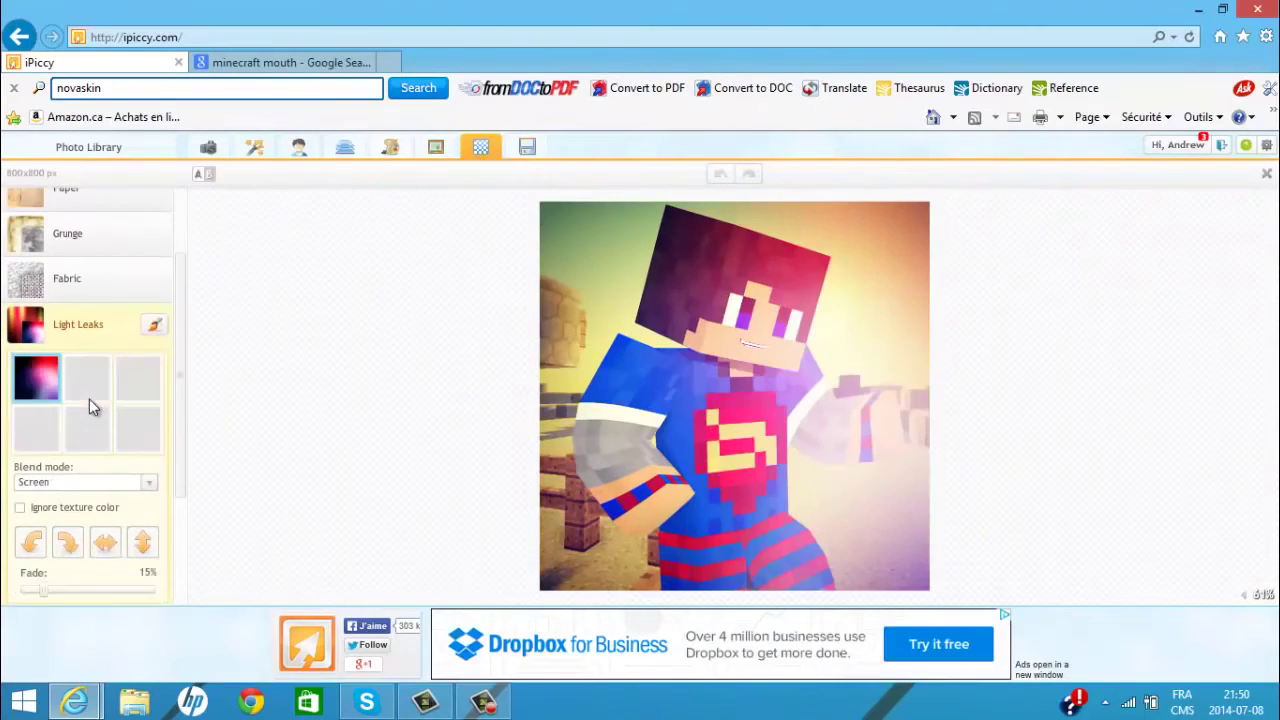
left_click(71, 455)
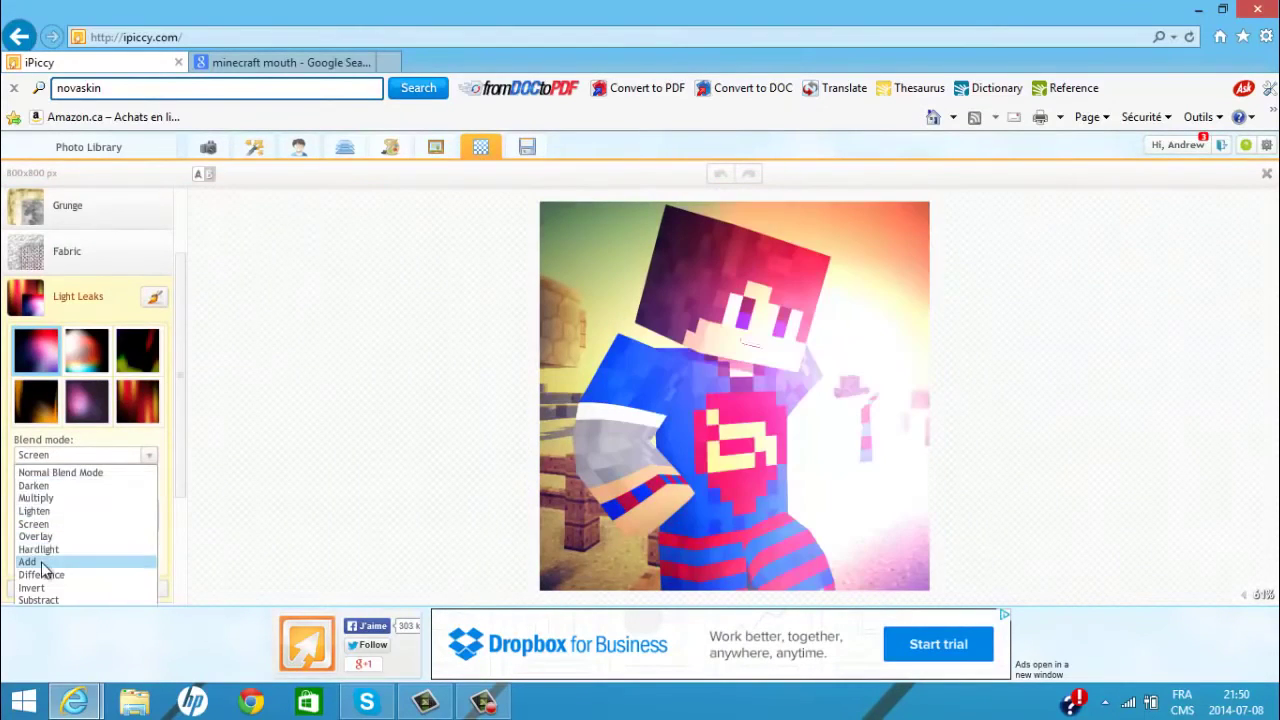
left_click(80, 563)
left_click_drag(73, 563, 5, 557)
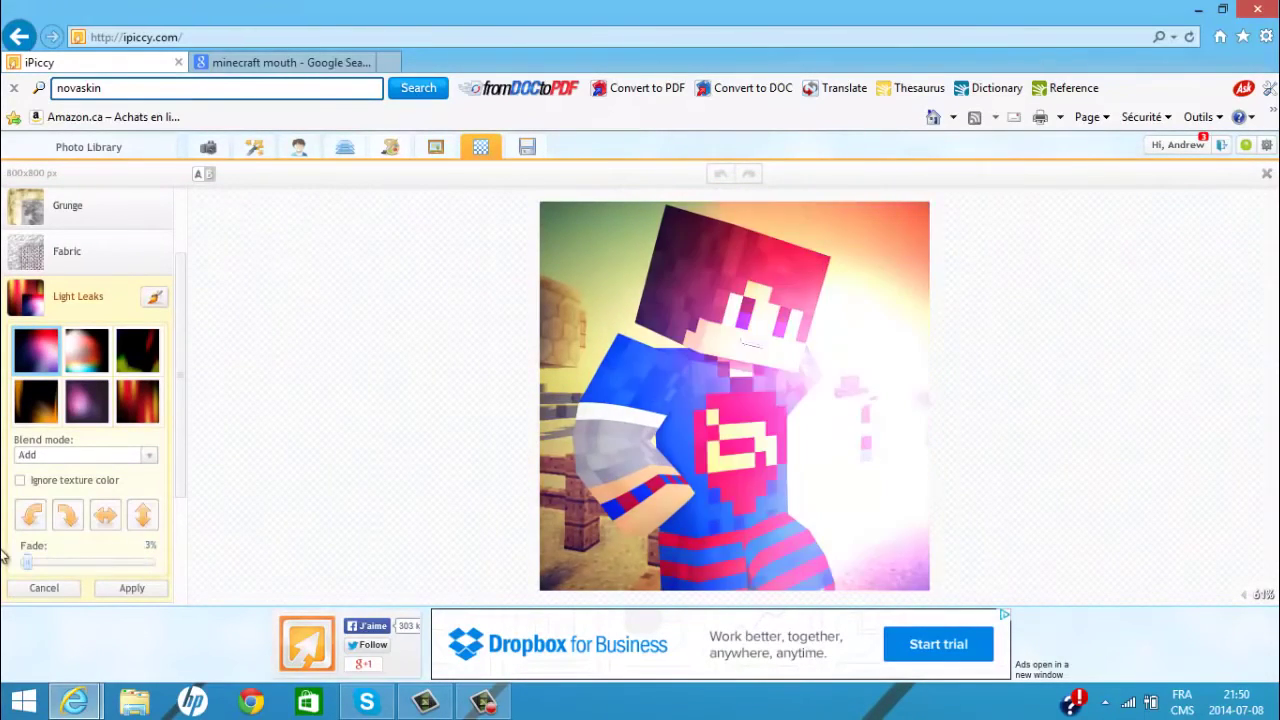
- Test ignoring the texture color, leave that option off, fade the light leak to a subtle glow and apply it
left_click(20, 481)
left_click(20, 481)
left_click(20, 481)
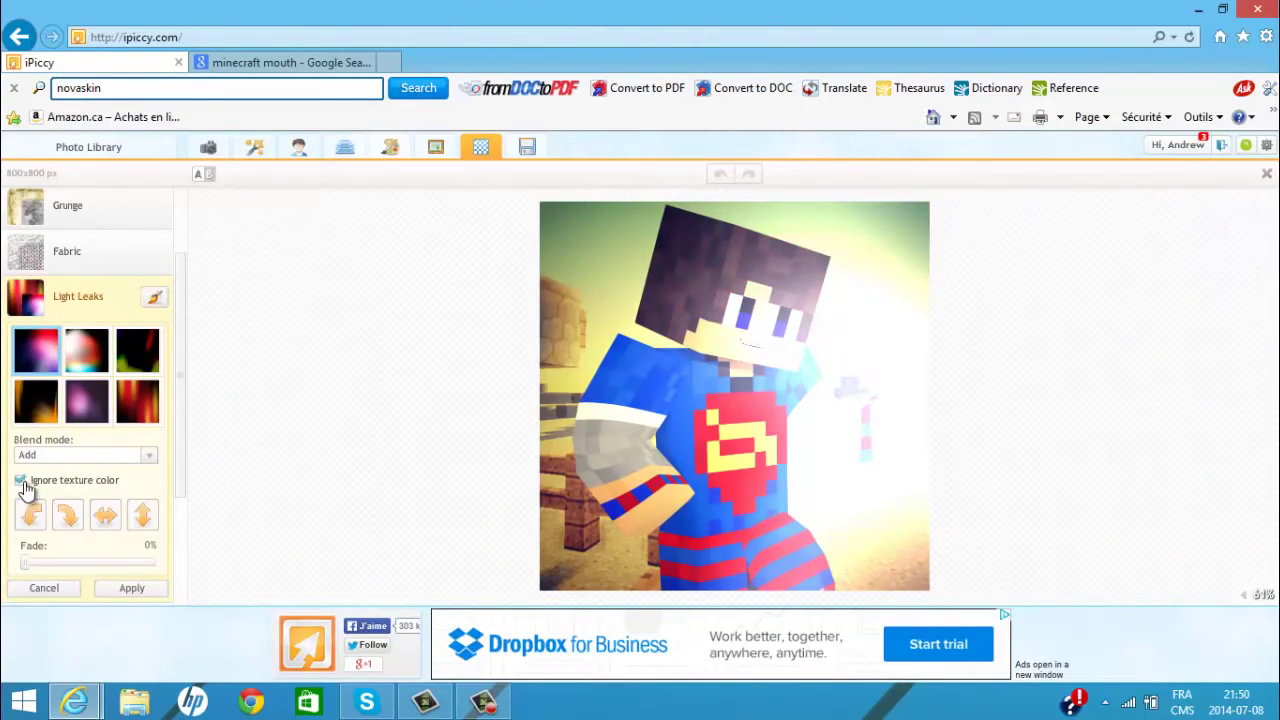
left_click(21, 482)
left_click_drag(53, 563, 121, 563)
left_click(160, 588)
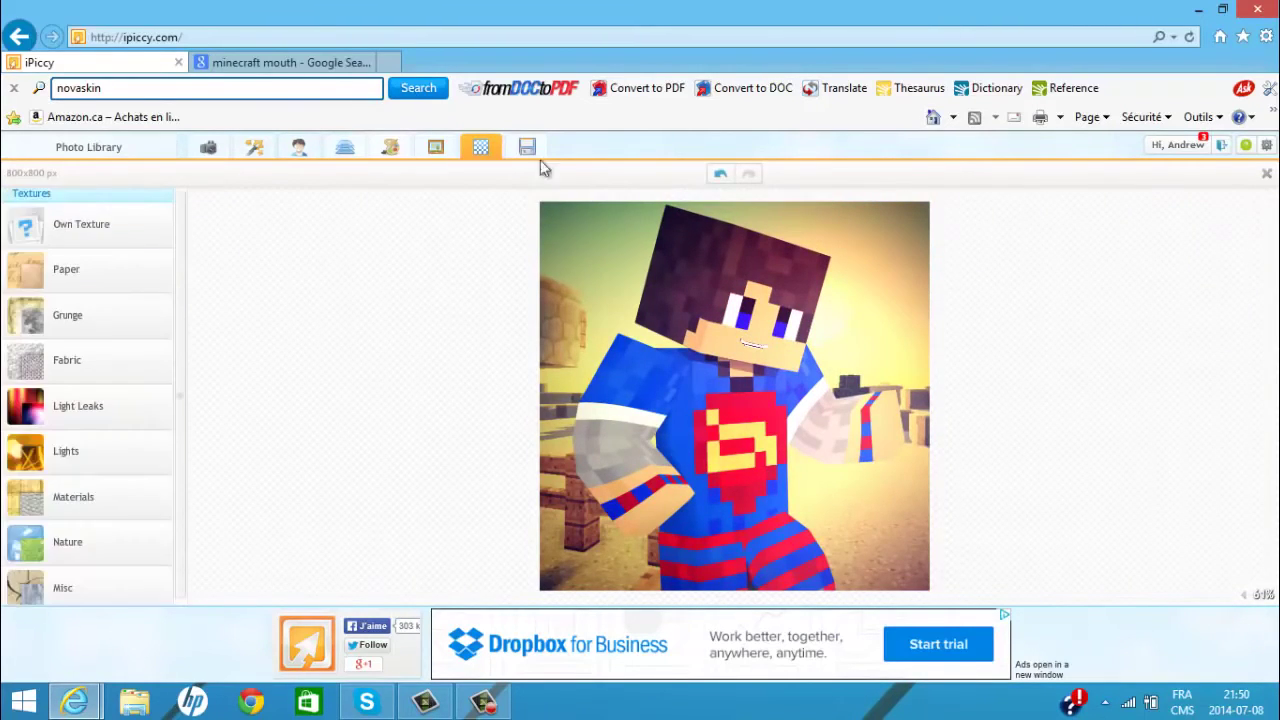
- Save the finished image to the Images folder as Collage and close the browser
left_click(527, 148)
left_click(414, 350)
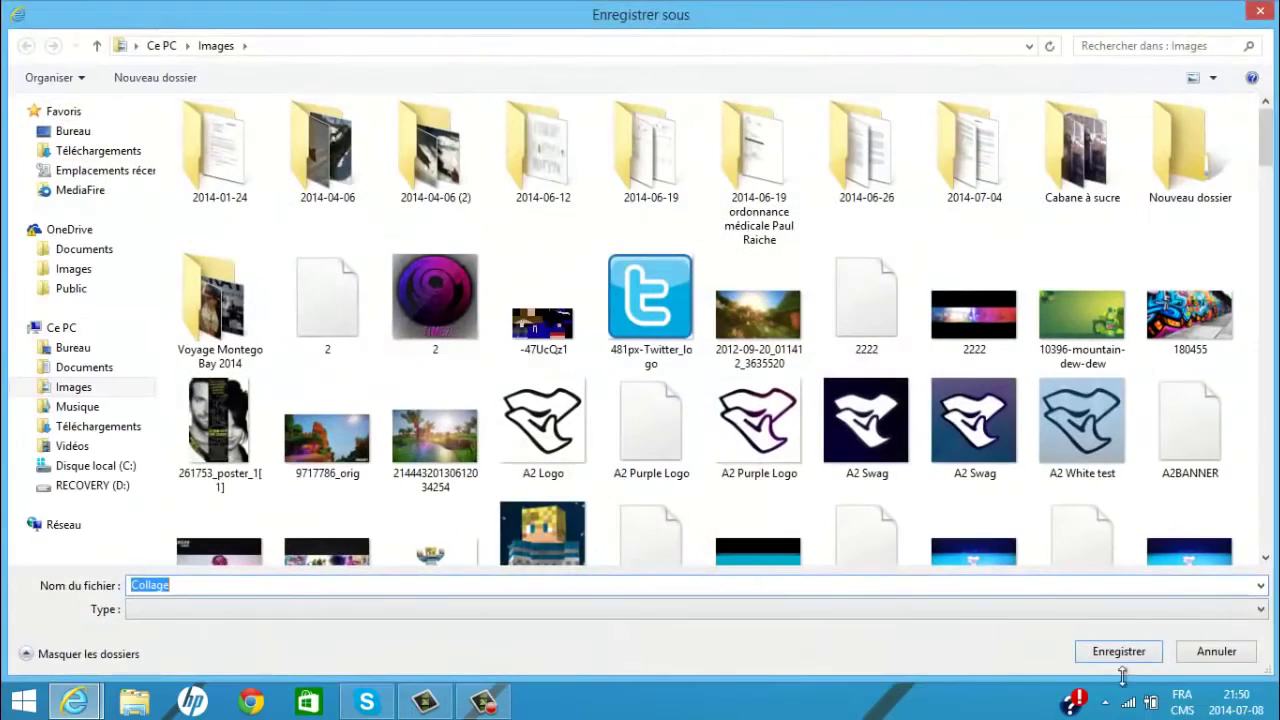
key("Return")
left_click(695, 360)
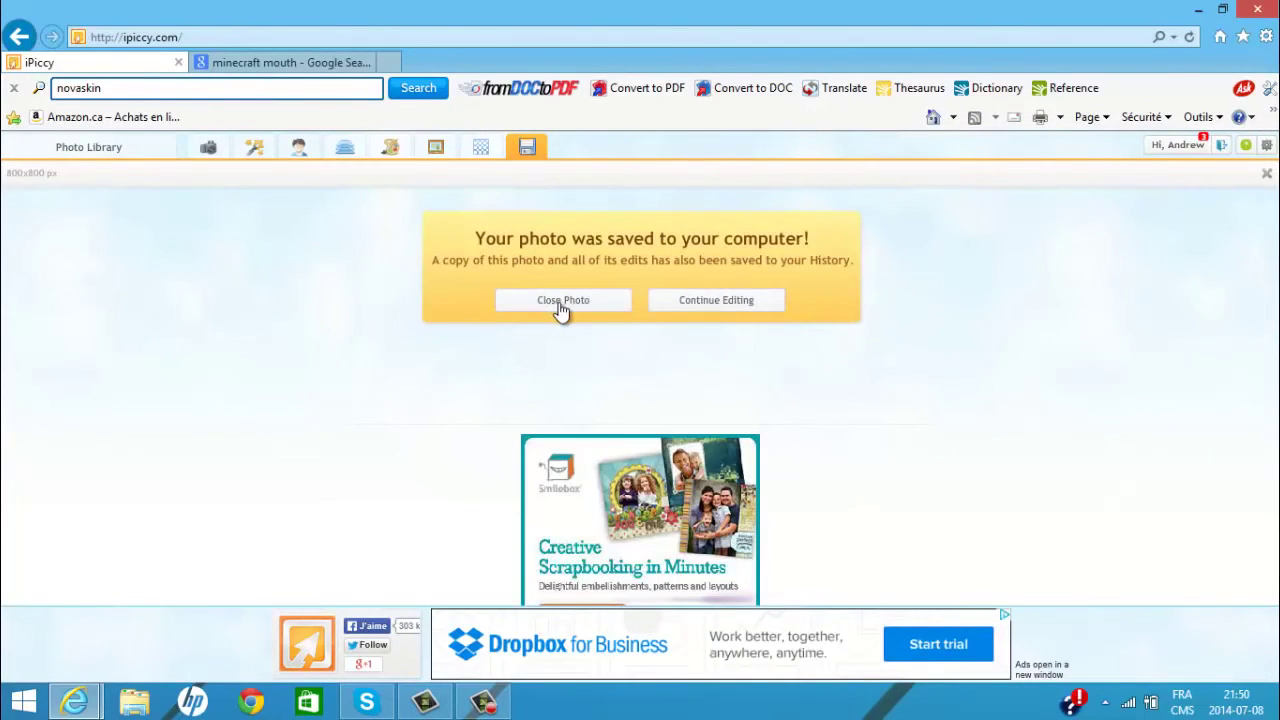
left_click(1271, 9)
- Open File Explorer and look through the Téléchargements and Images folders for the saved picture
left_click(134, 701)
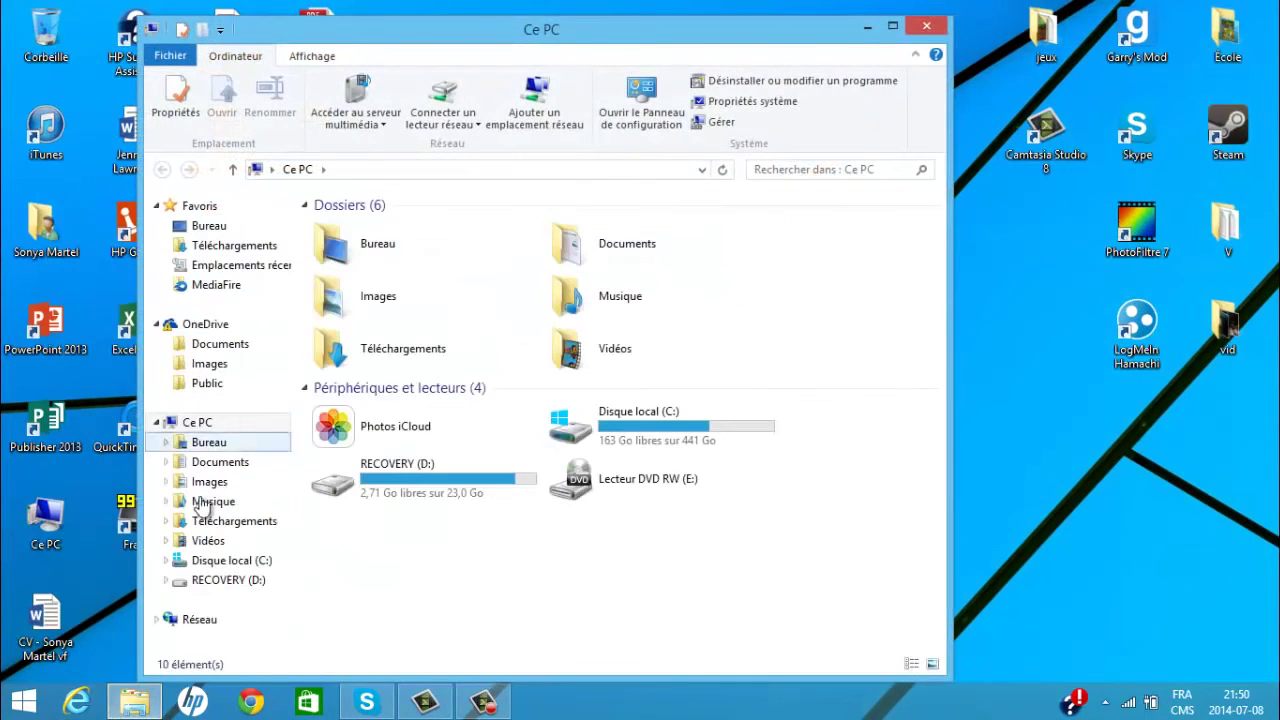
left_click(250, 521)
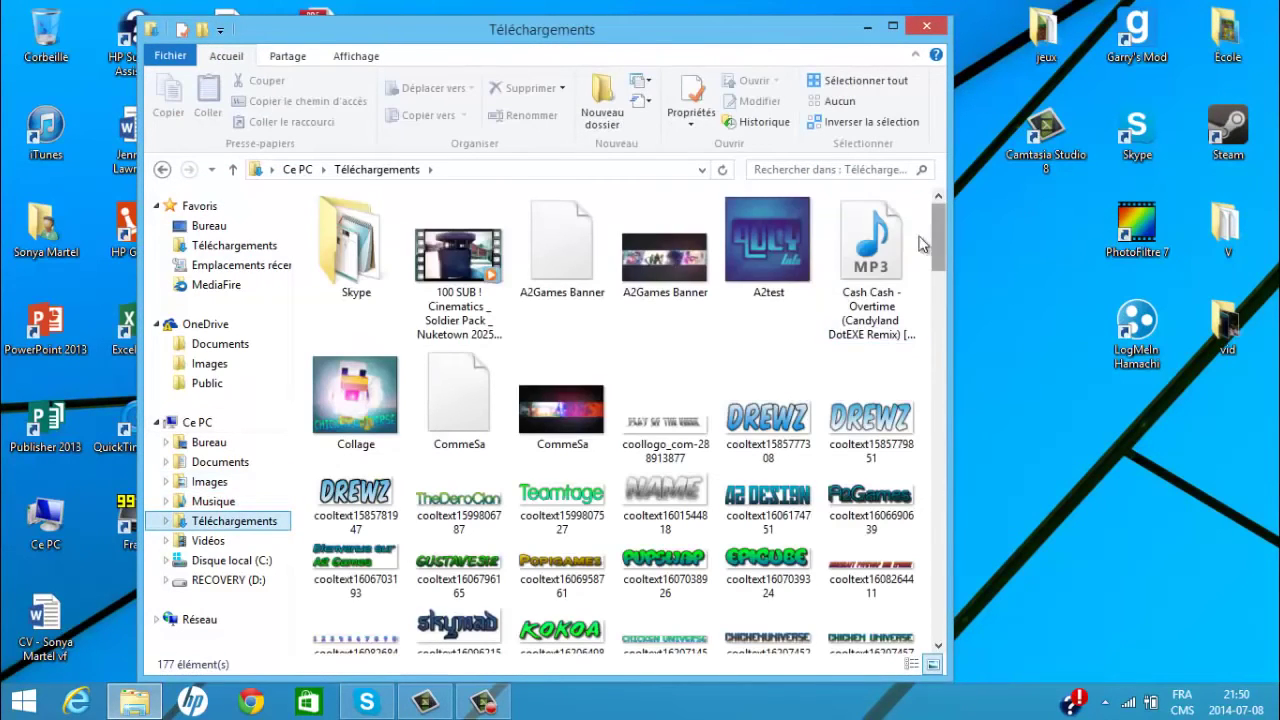
left_click(210, 482)
left_click_drag(937, 220, 949, 585)
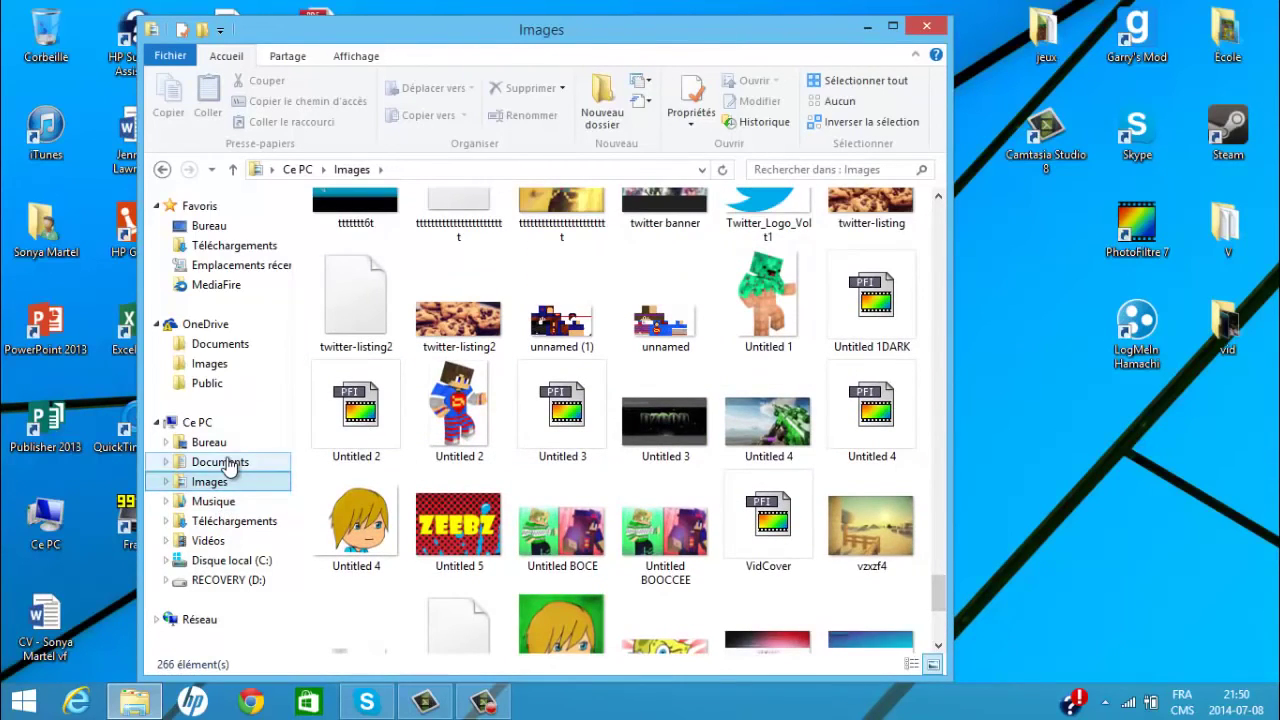
left_click(209, 484)
left_click_drag(940, 590, 941, 336)
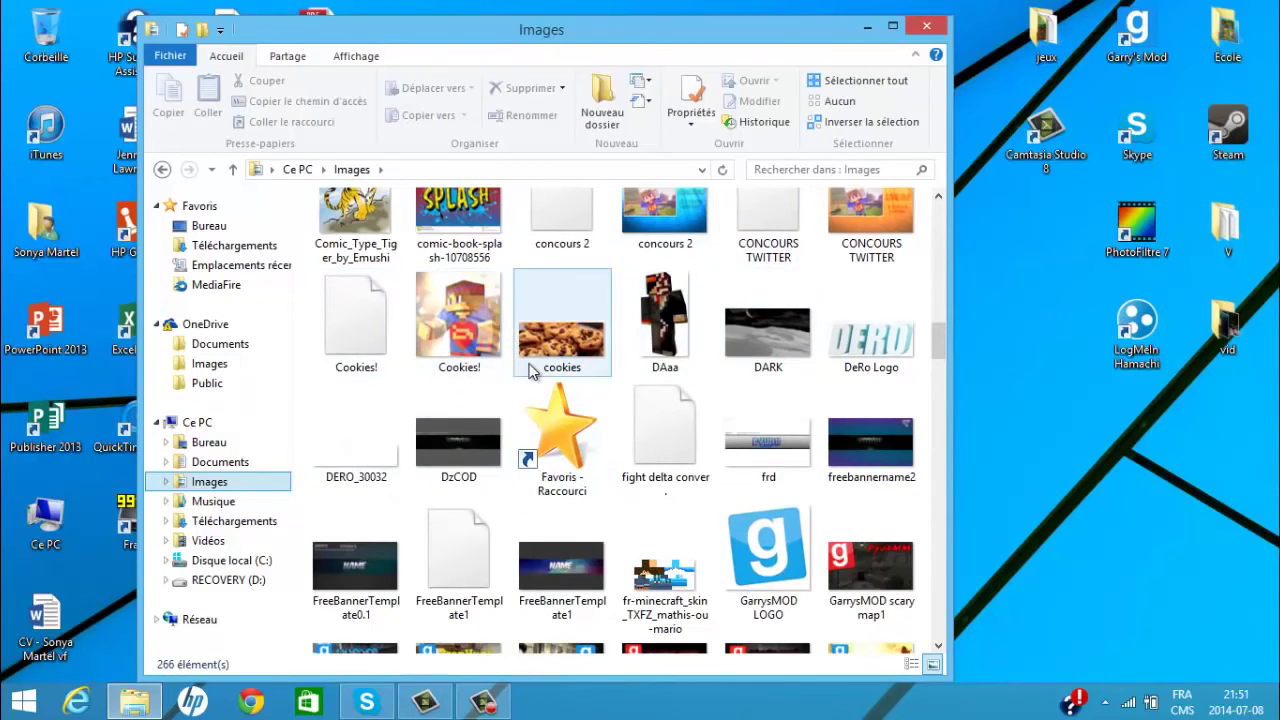
- Find the saved character picture in the Images folder, view it full screen and return to the Start screen
left_click(234, 521)
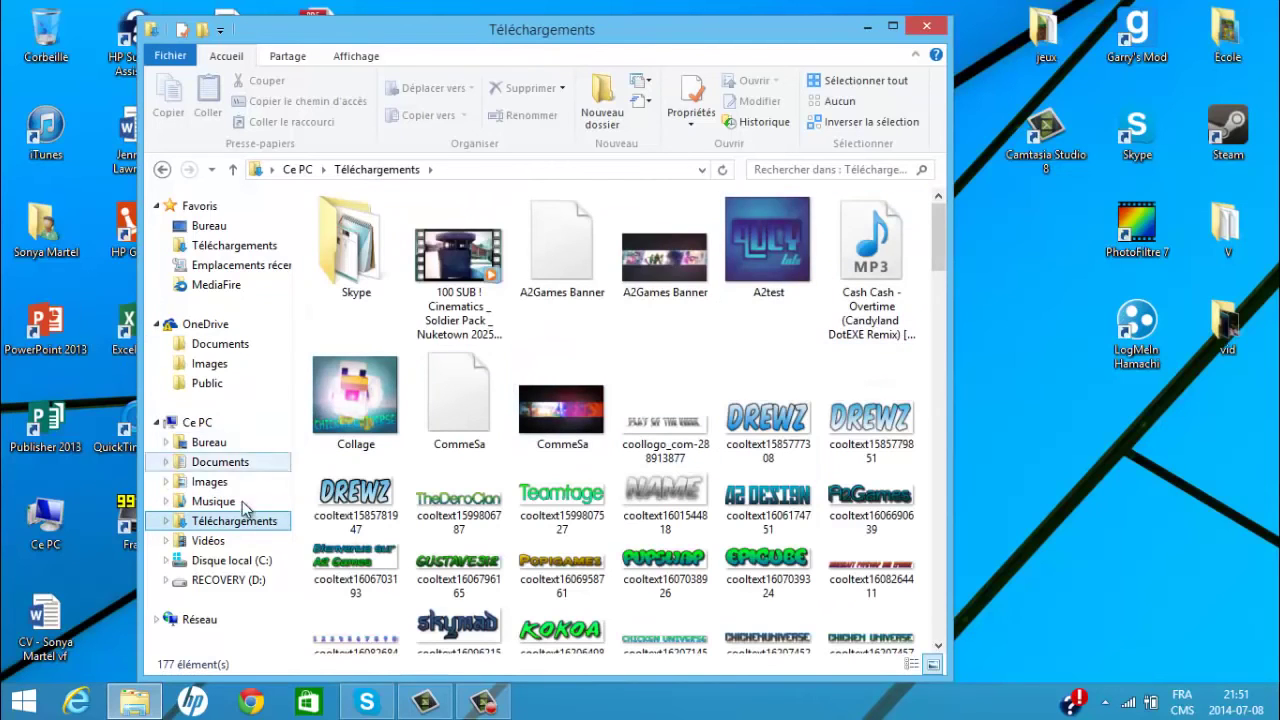
left_click(272, 482)
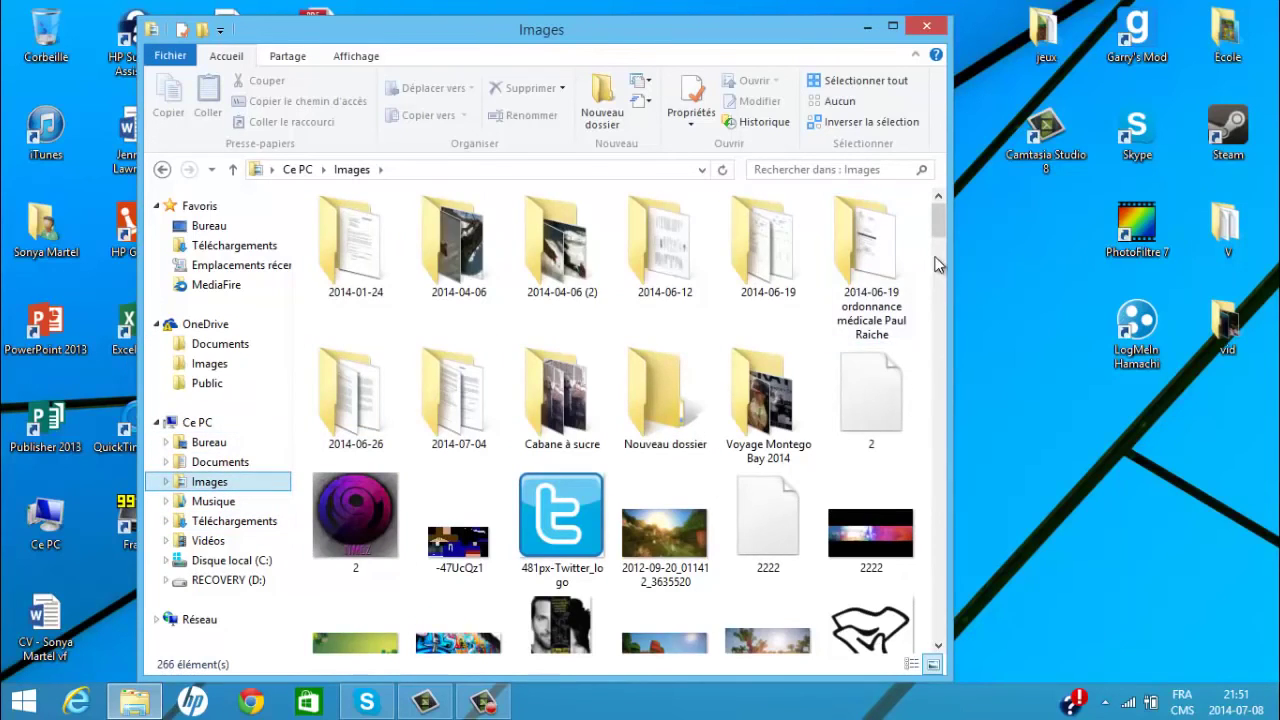
scroll(941, 256, "down", 4)
left_click_drag(941, 252, 945, 315)
double_click(563, 478)
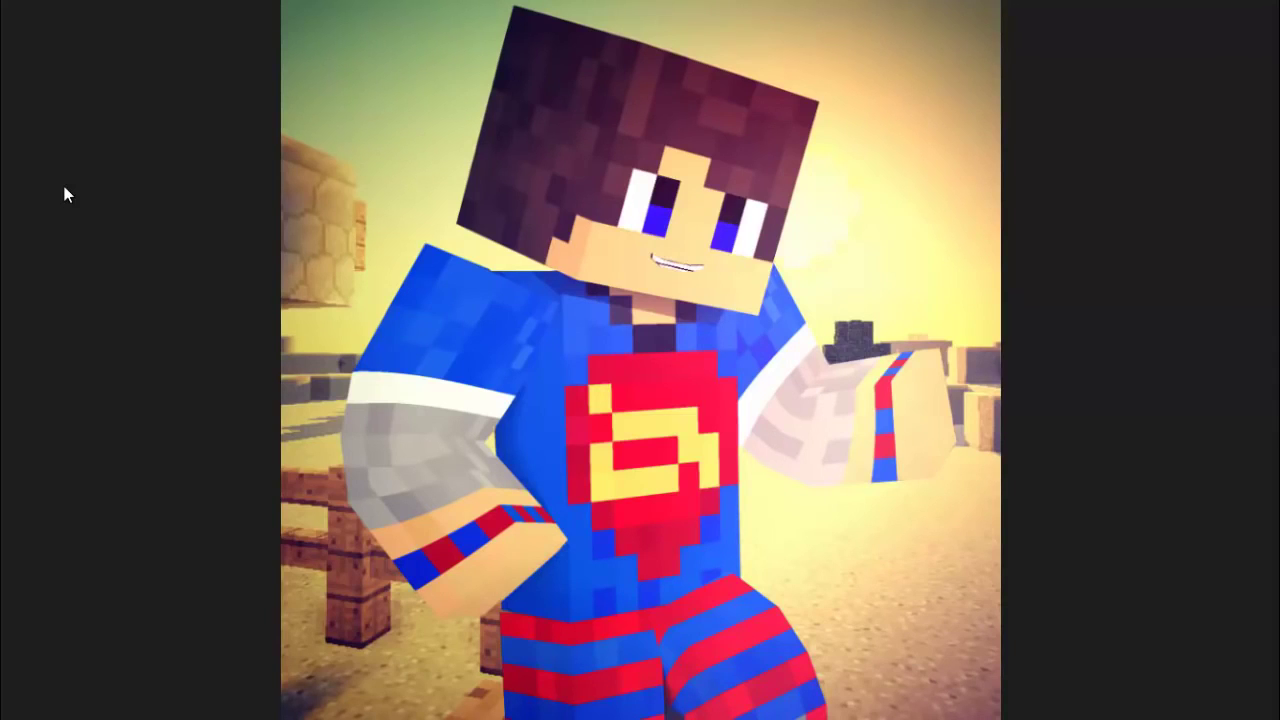
left_click(6, 712)
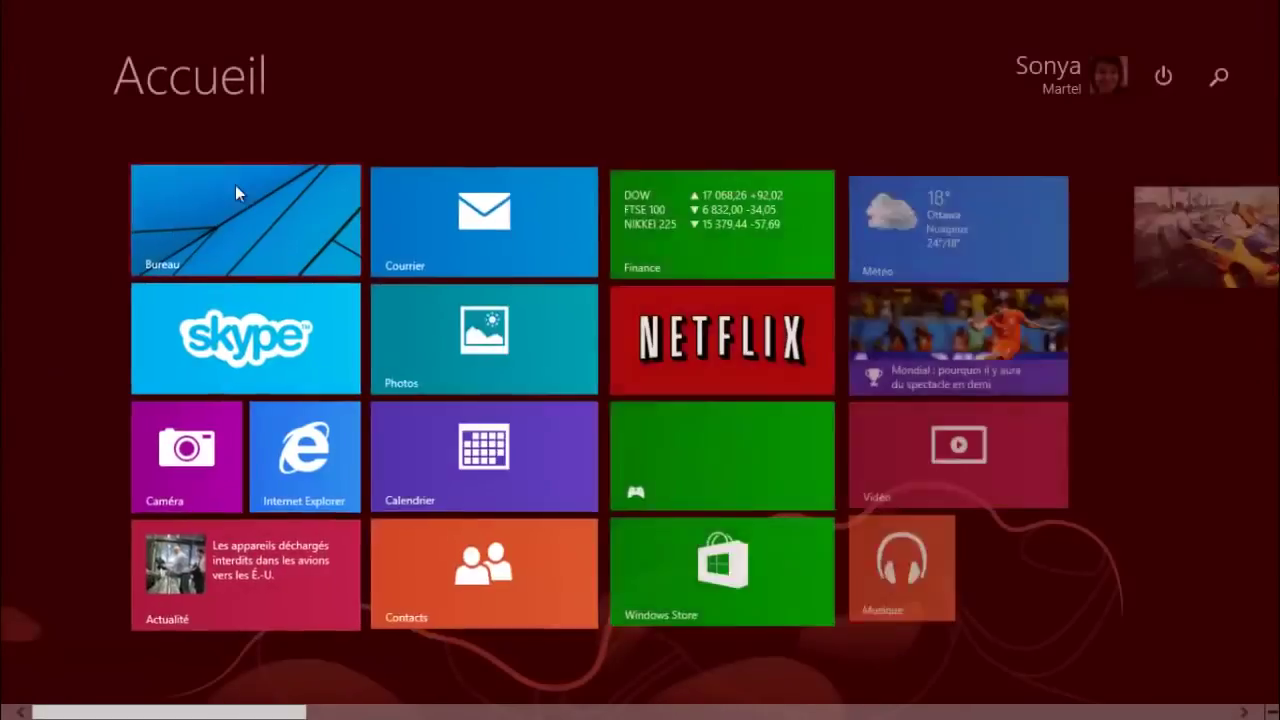
- Return to the desktop from the Start screen and close the File Explorer window
left_click(235, 185)
left_click(928, 37)
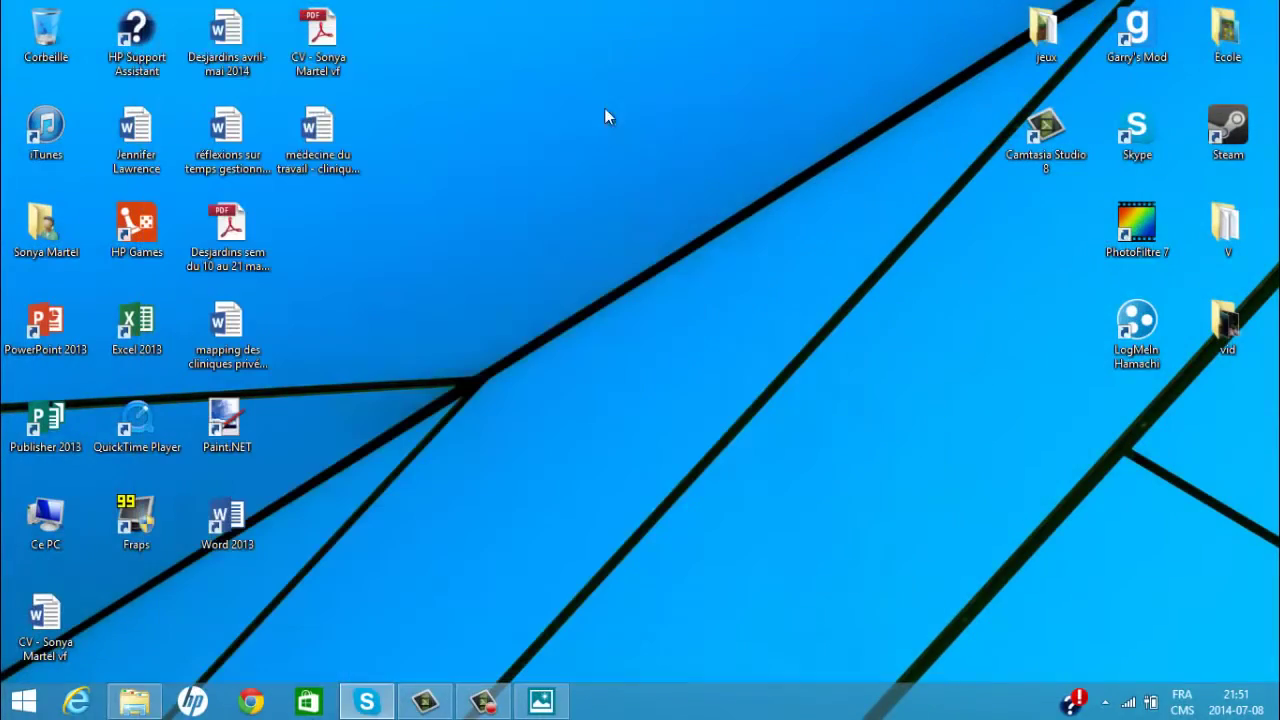
left_click_drag(520, 112, 857, 562)
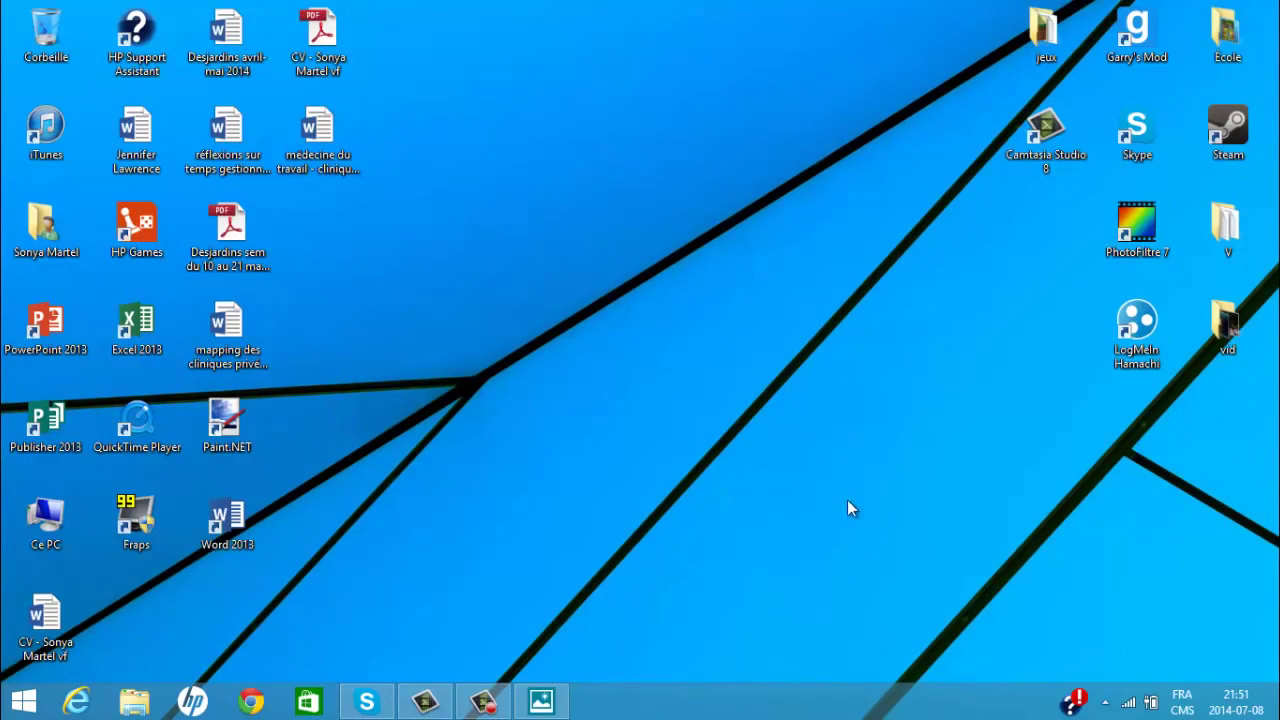
- Preview the finished character picture in the Photos window still running in the background, and close that window
mouse_move(539, 706)
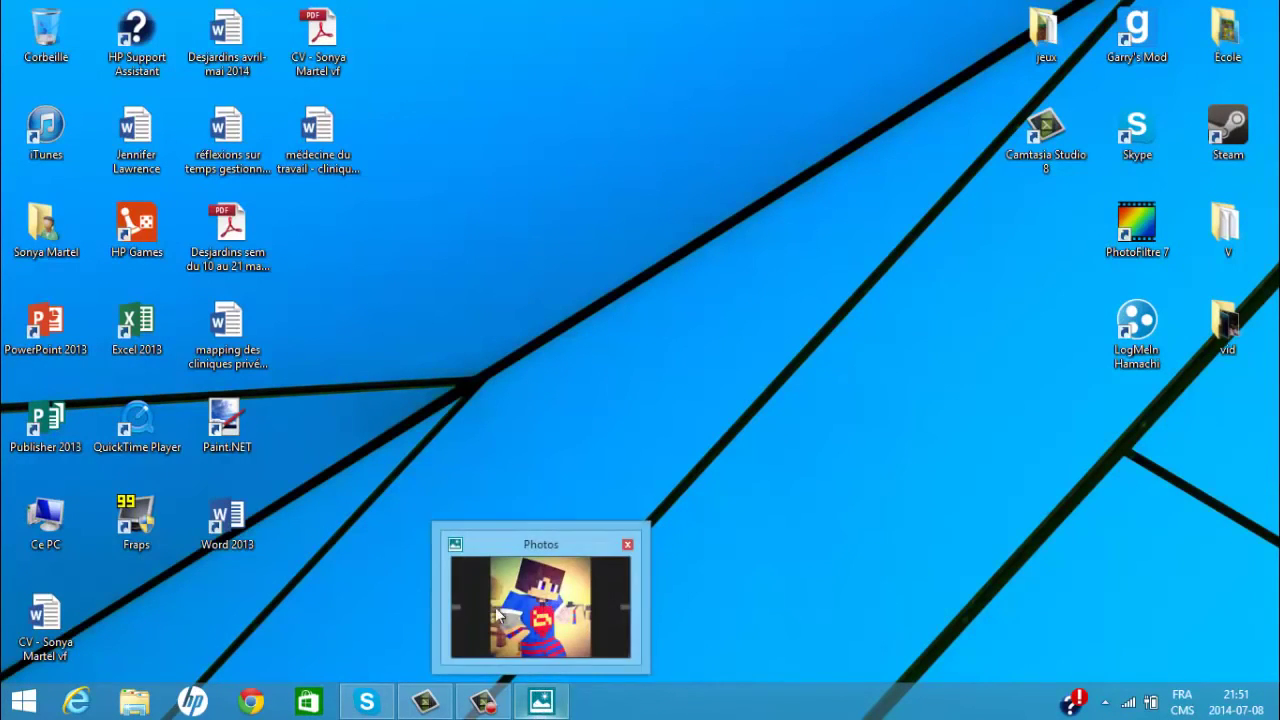
mouse_move(499, 613)
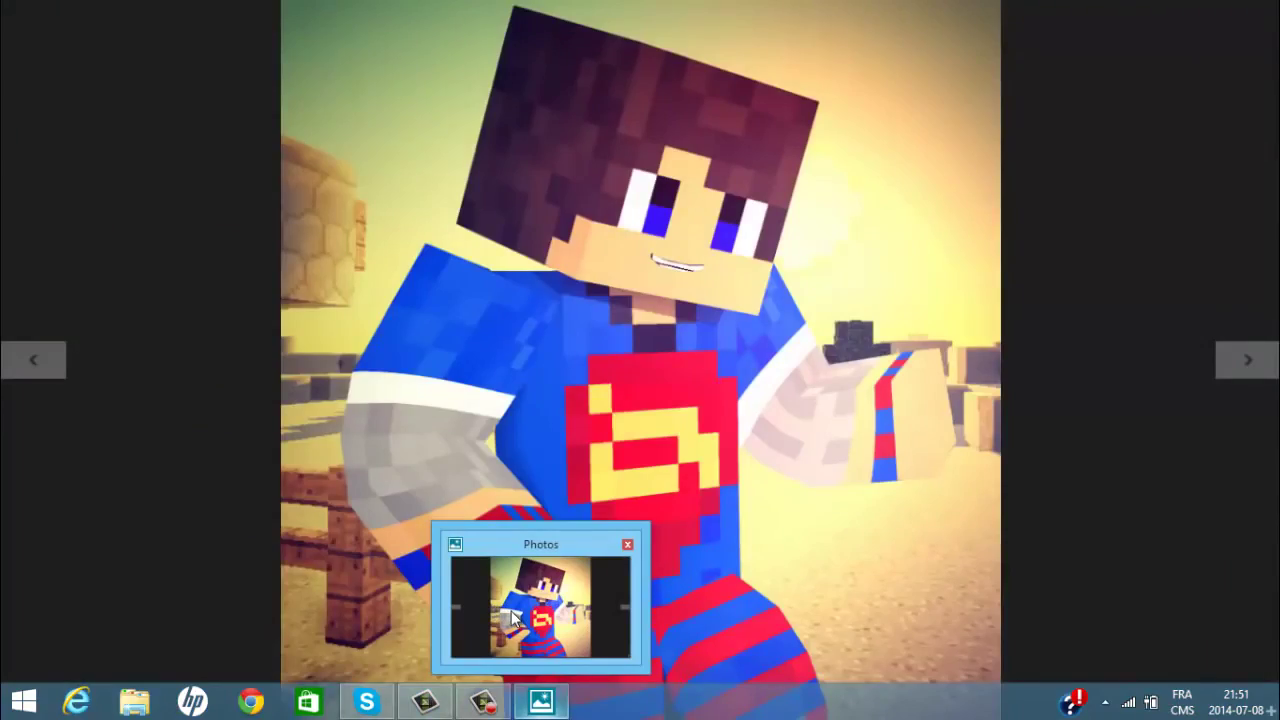
right_click(541, 702)
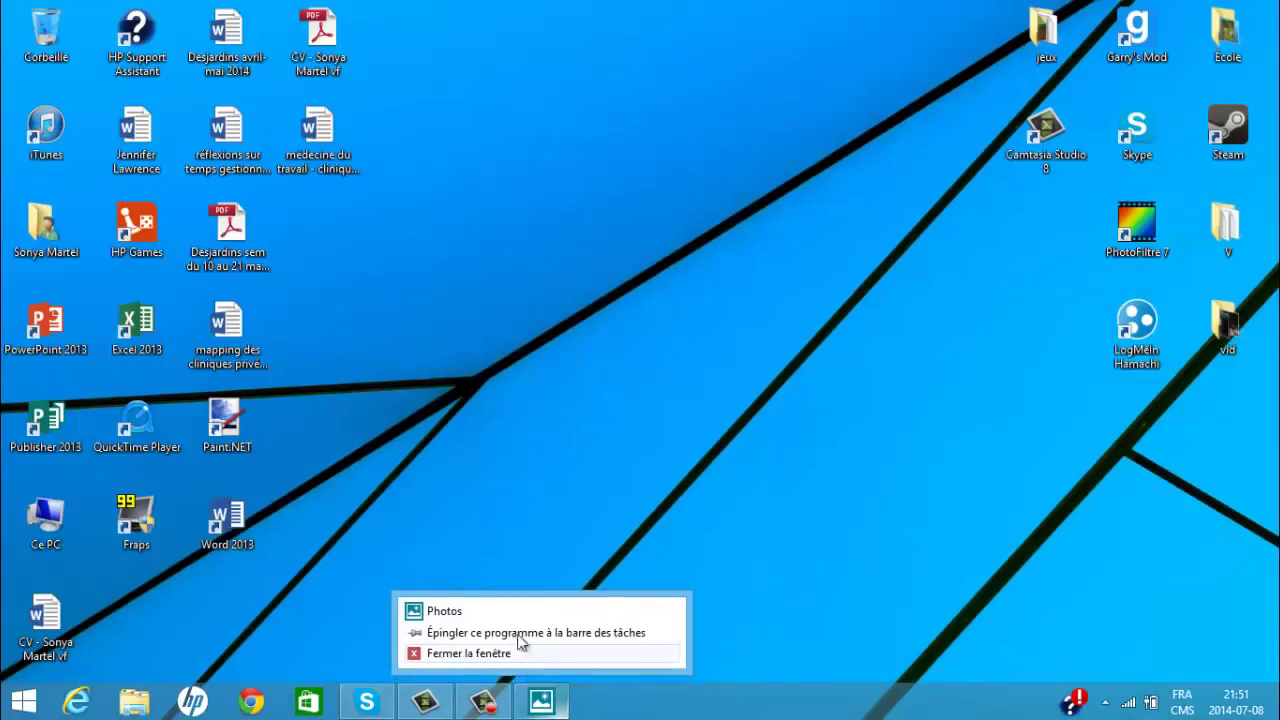
left_click(520, 655)
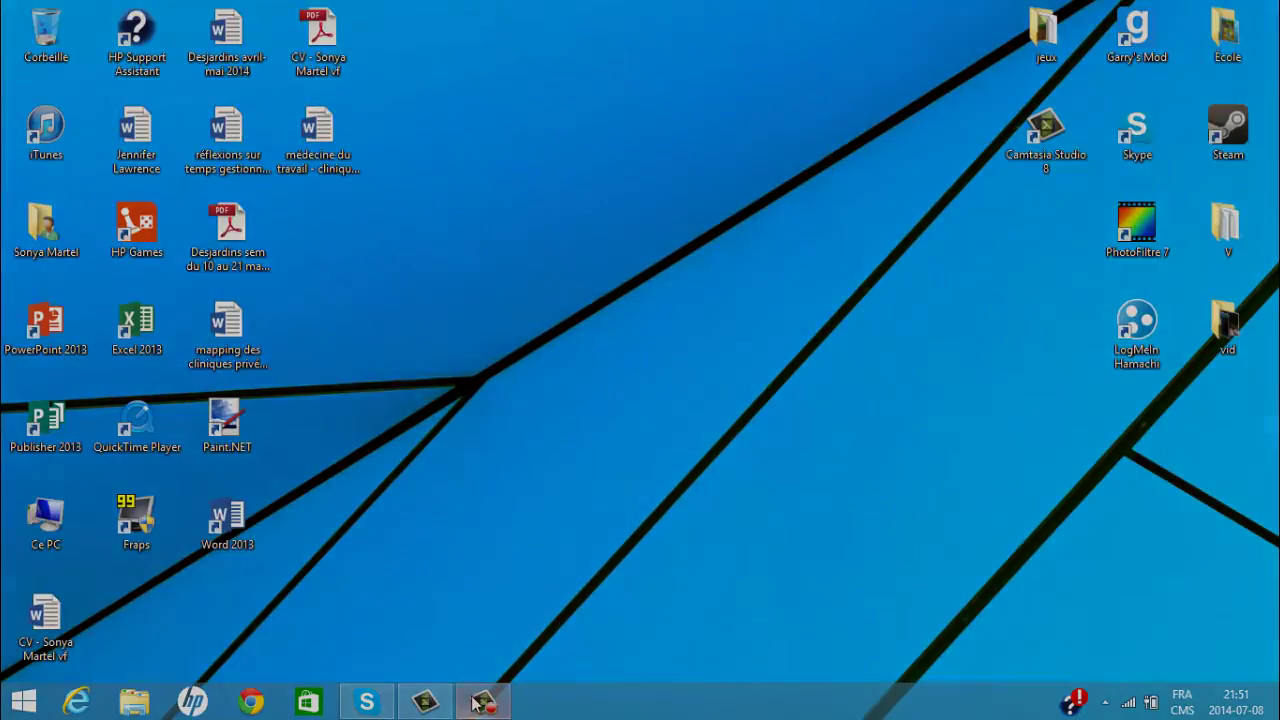
mouse_move(480, 702)
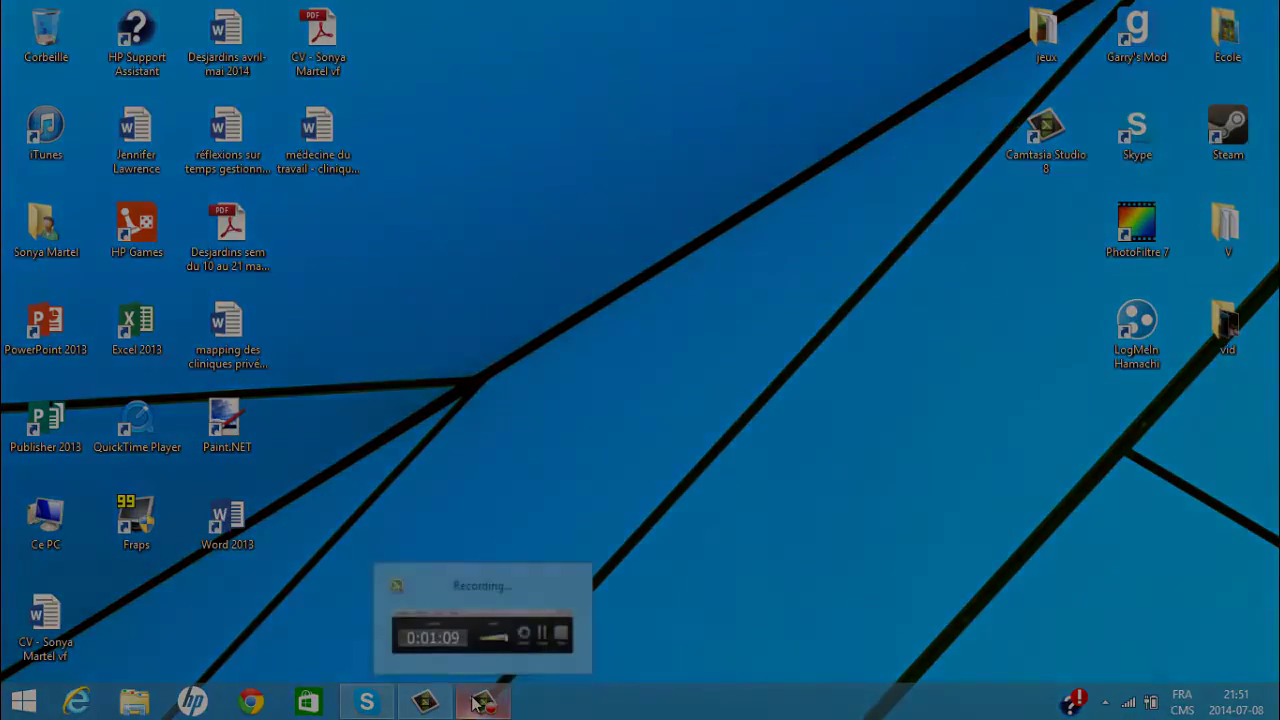